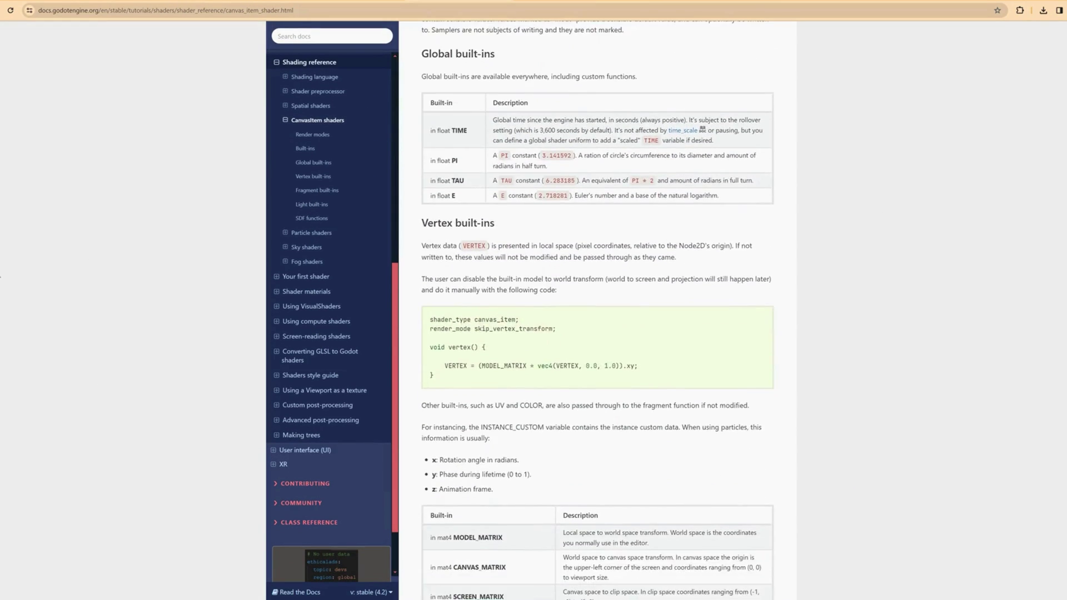
pyautogui.scroll(-1, 2, 277)
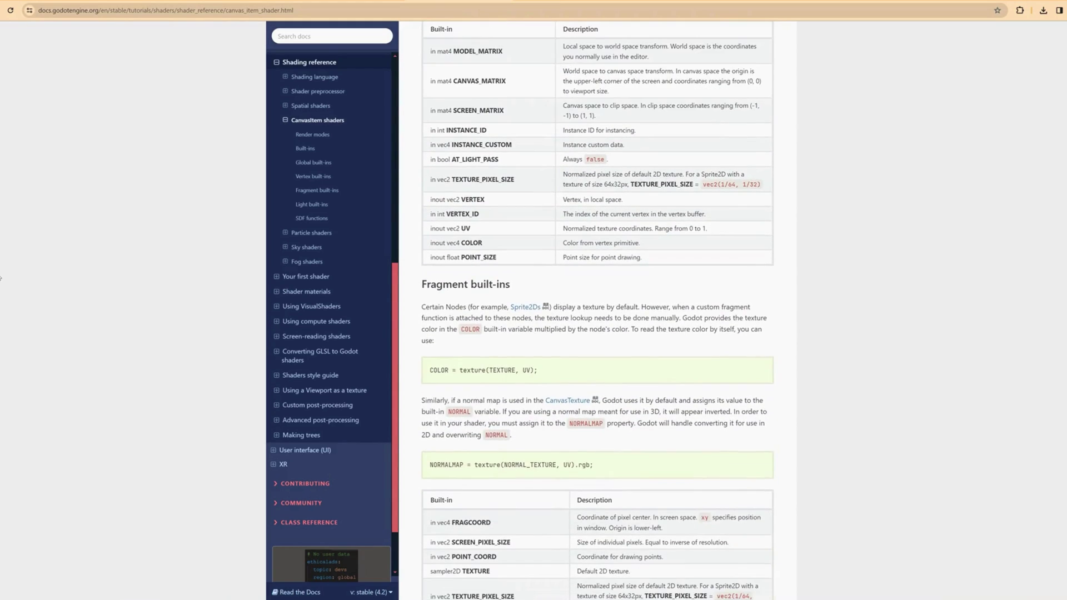
pyautogui.scroll(-1, 3, 275)
pyautogui.scroll(-2, 3, 274)
pyautogui.scroll(-2, 2, 275)
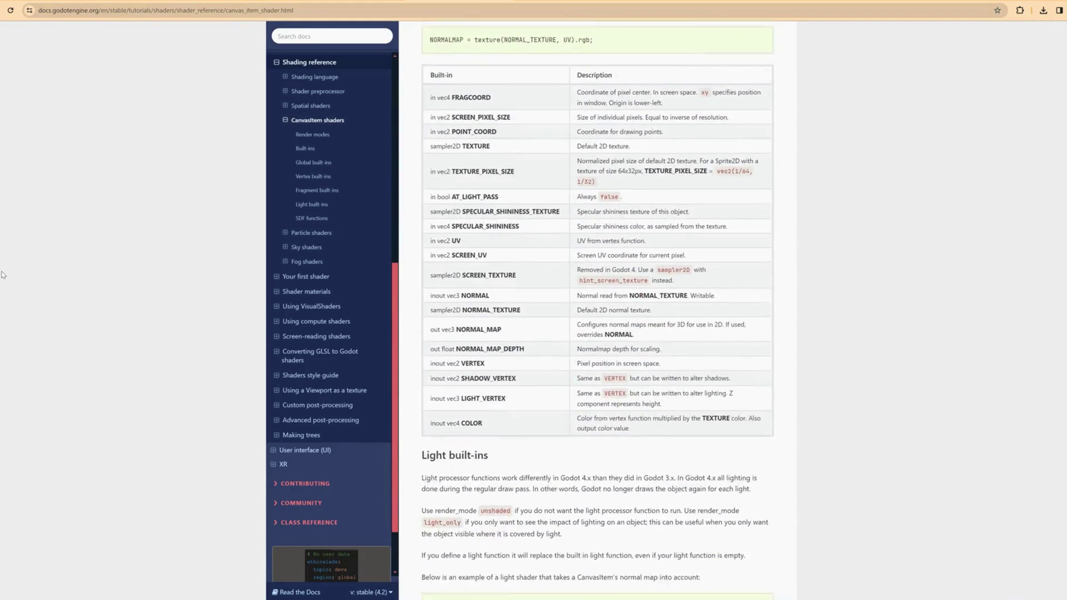
pyautogui.scroll(-2, 2, 273)
pyautogui.scroll(-2, 3, 272)
pyautogui.scroll(-2, 2, 272)
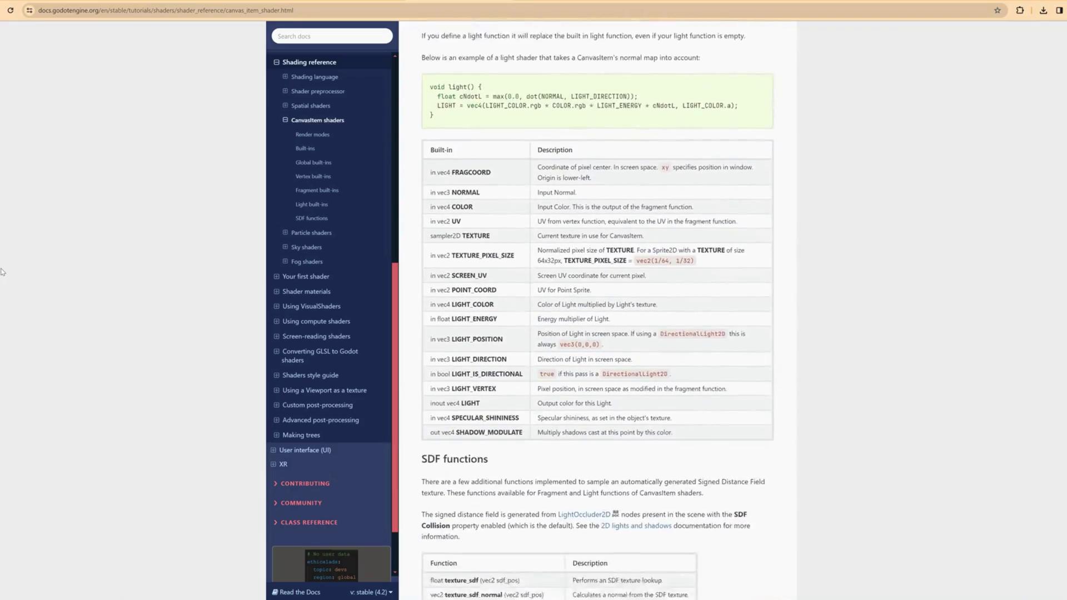
pyautogui.scroll(-1, 2, 271)
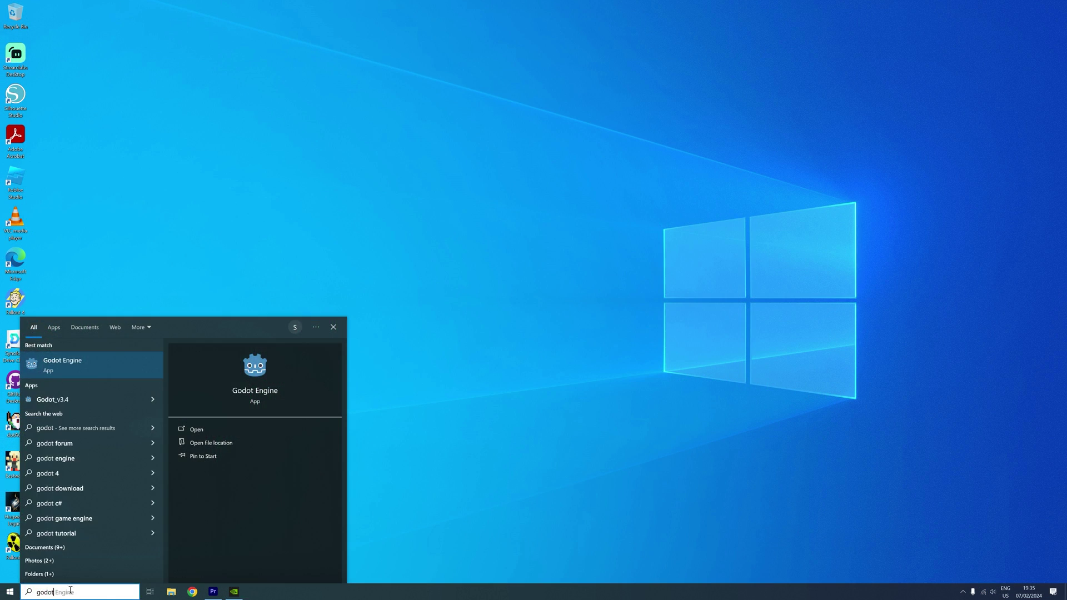
# Step: Launch Godot Engine and open the Shaders project in the editor
pyautogui.press('Return')
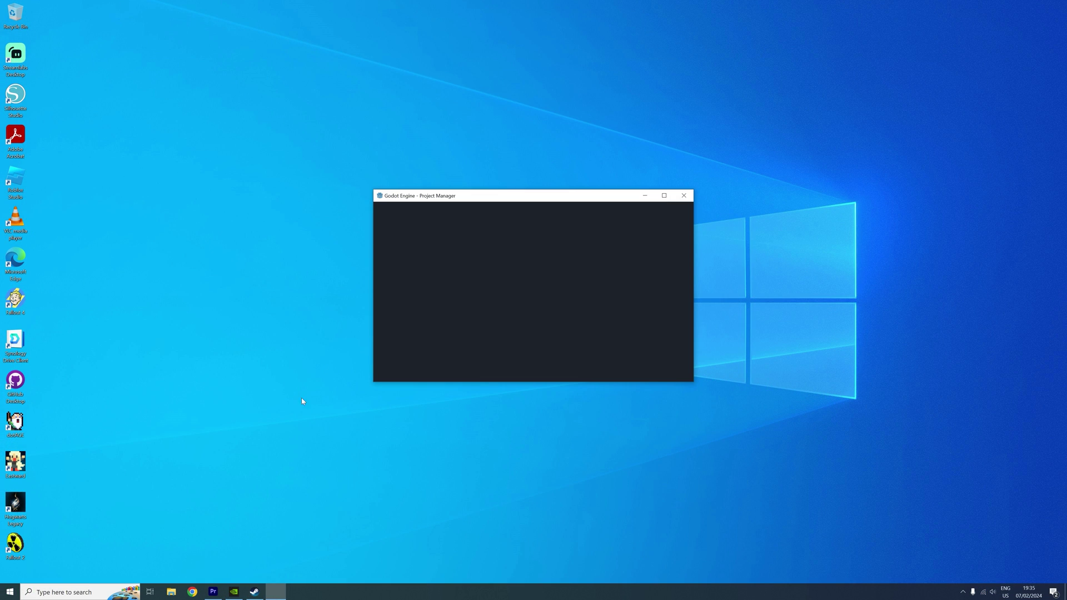
pyautogui.press('Return')
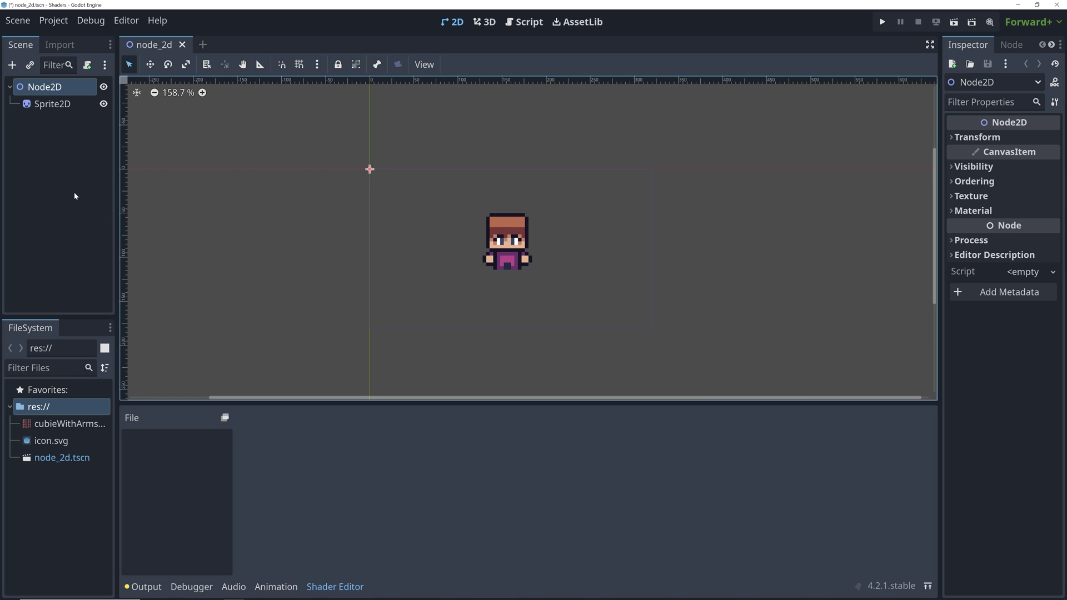
pyautogui.scroll(1, 536, 256)
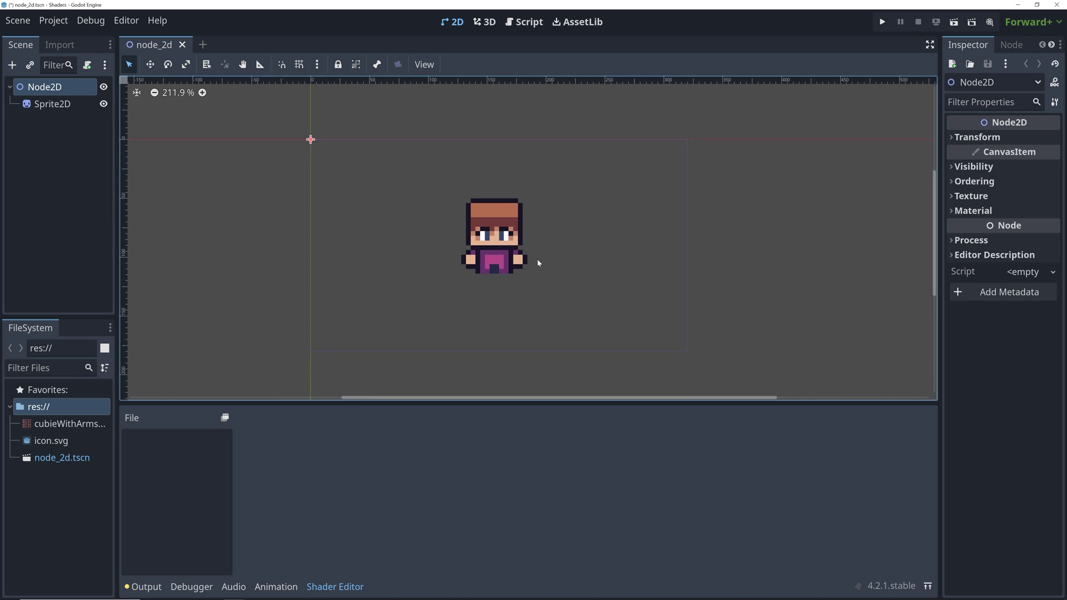
pyautogui.scroll(1, 436, 239)
pyautogui.scroll(1, 501, 234)
pyautogui.scroll(1, 554, 222)
pyautogui.scroll(1, 554, 222)
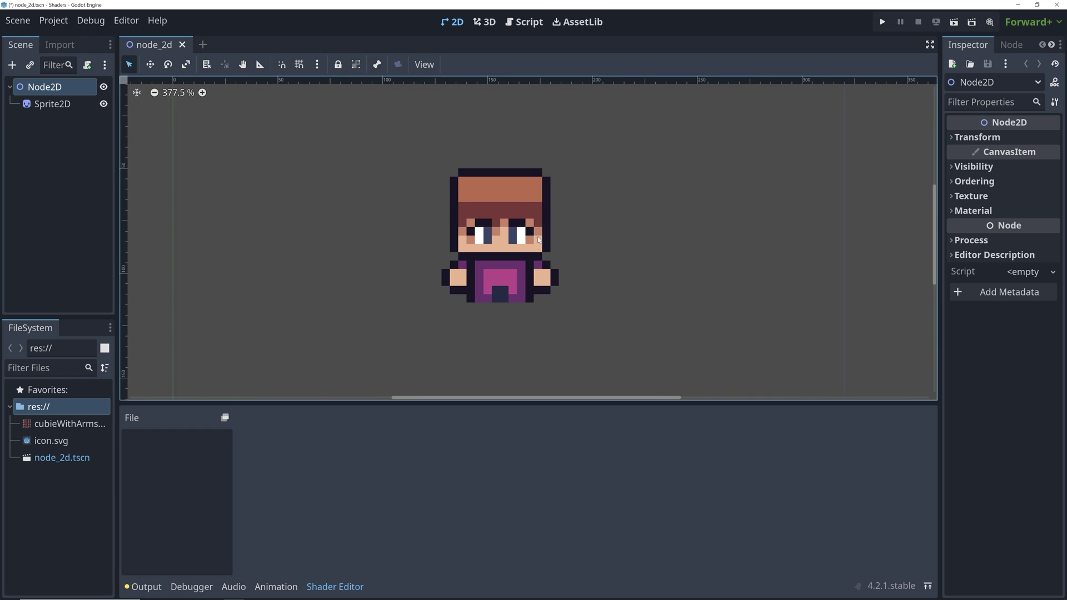
pyautogui.scroll(1, 500, 217)
pyautogui.scroll(1, 417, 204)
pyautogui.scroll(1, 307, 192)
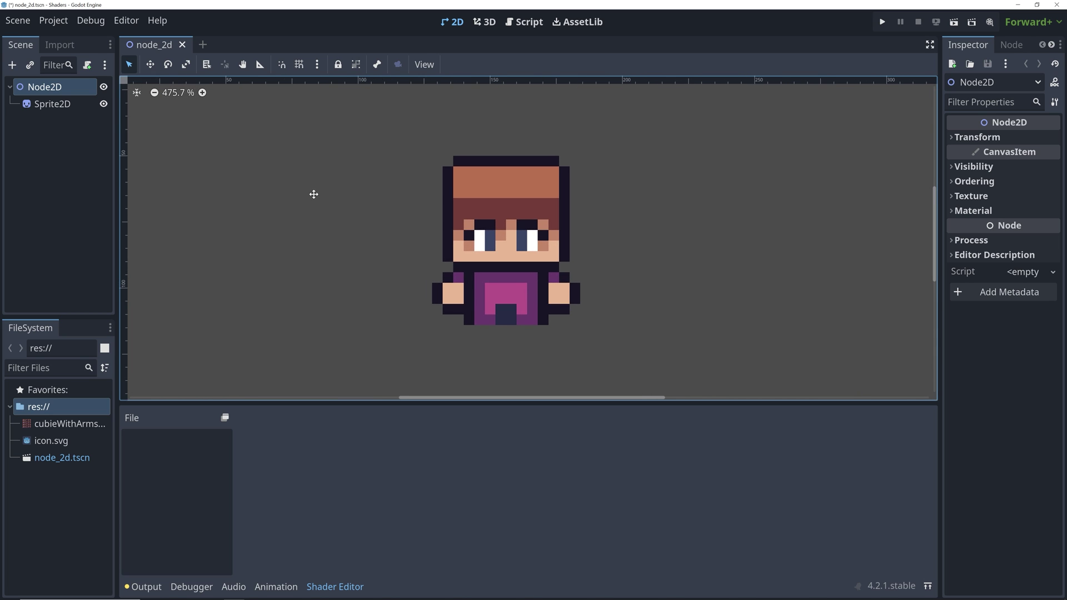
pyautogui.scroll(2, 313, 195)
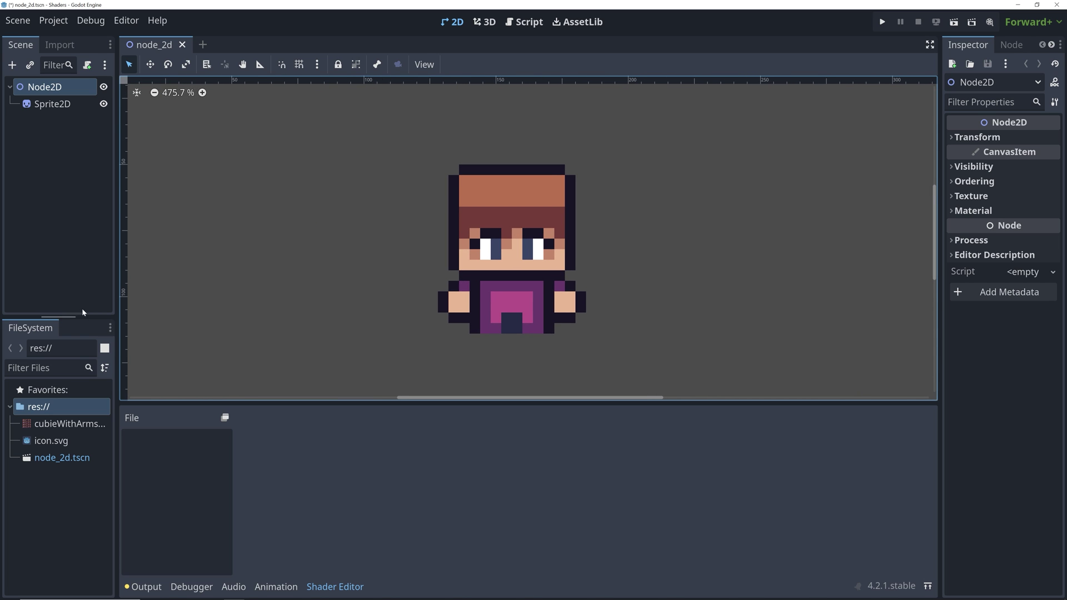
pyautogui.scroll(-1, 201, 194)
# Step: Select the Sprite2D node, drag the Inspector dock wider, then deselect the sprite
pyautogui.click(62, 87)
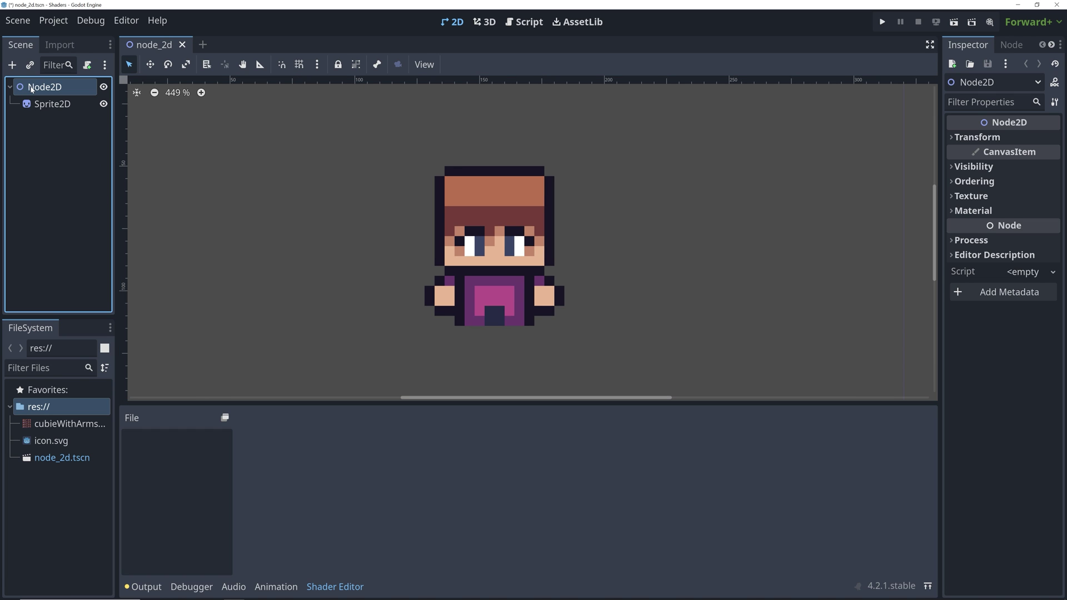
pyautogui.click(51, 106)
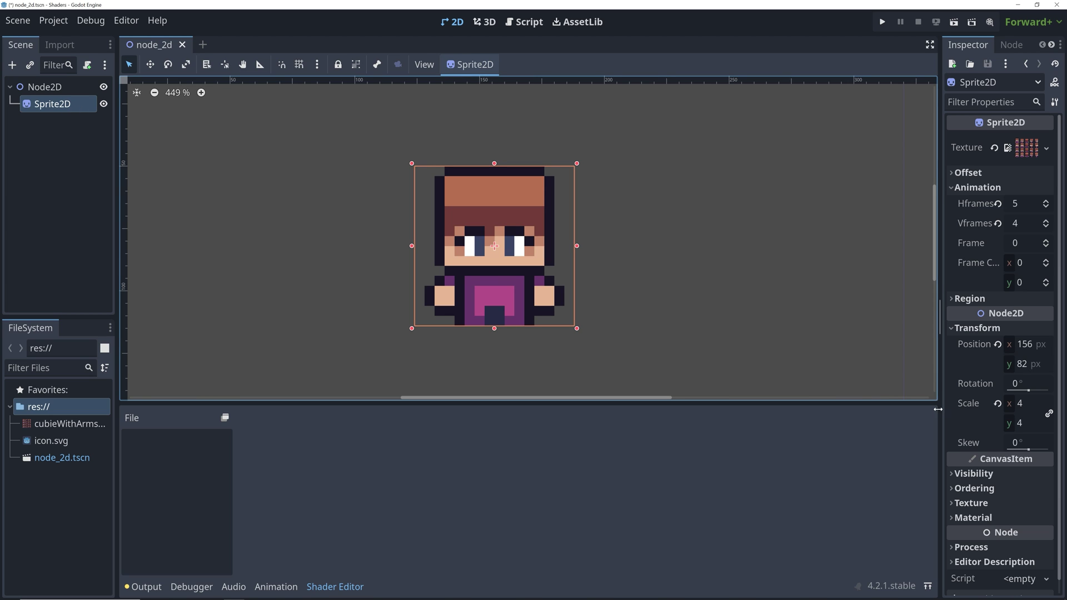
pyautogui.moveTo(941, 412); pyautogui.dragTo(886, 416)
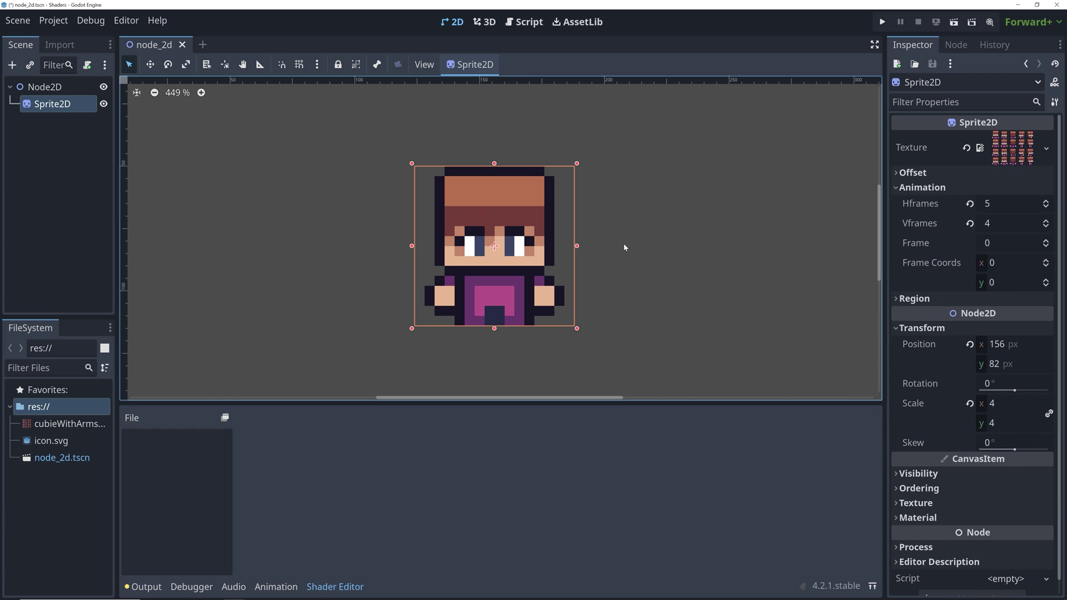
pyautogui.click(354, 251)
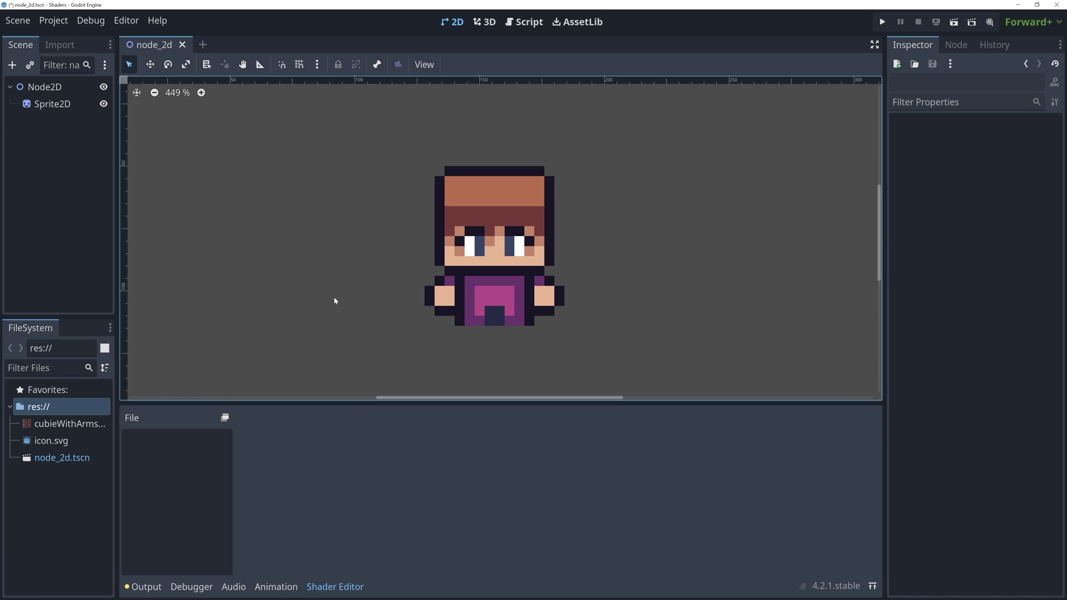
# Step: Assign a New ShaderMaterial to the Sprite2D's CanvasItem Material slot
pyautogui.click(48, 105)
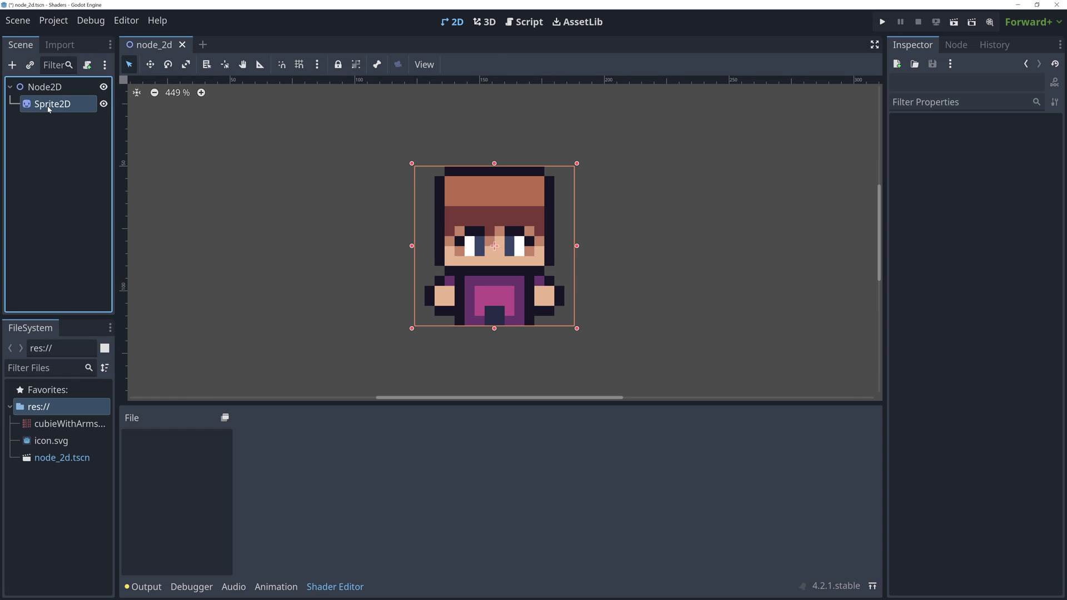
pyautogui.scroll(-1, 958, 209)
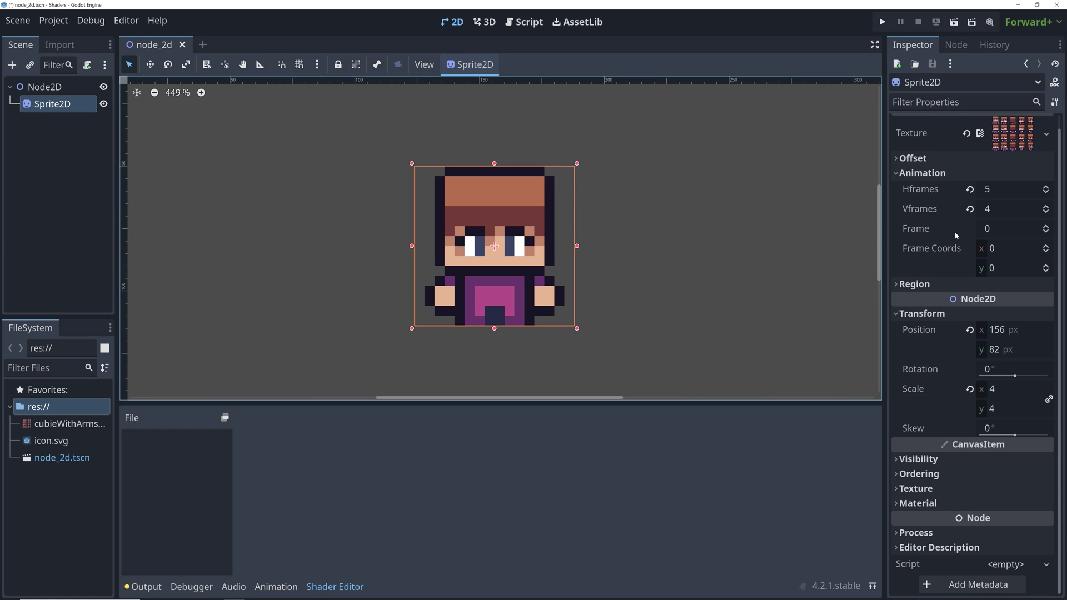
pyautogui.click(899, 505)
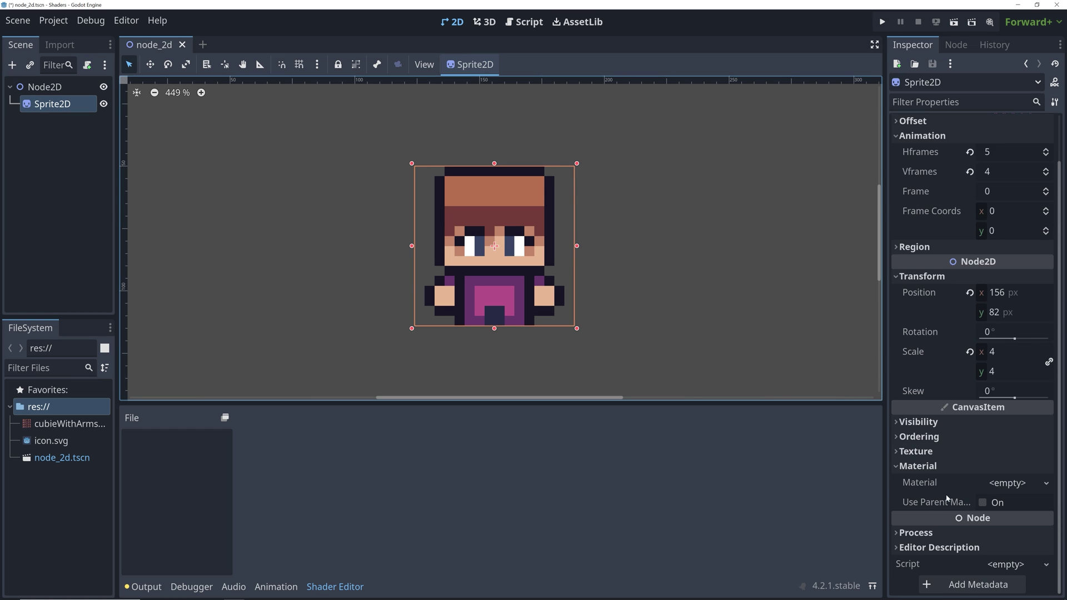
pyautogui.click(1000, 484)
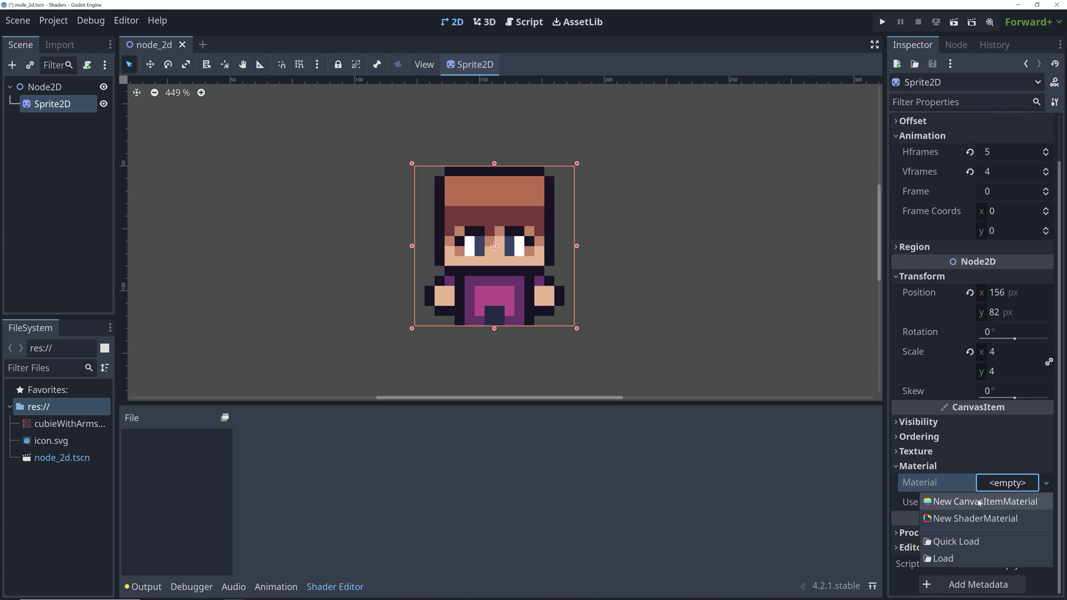
pyautogui.click(971, 519)
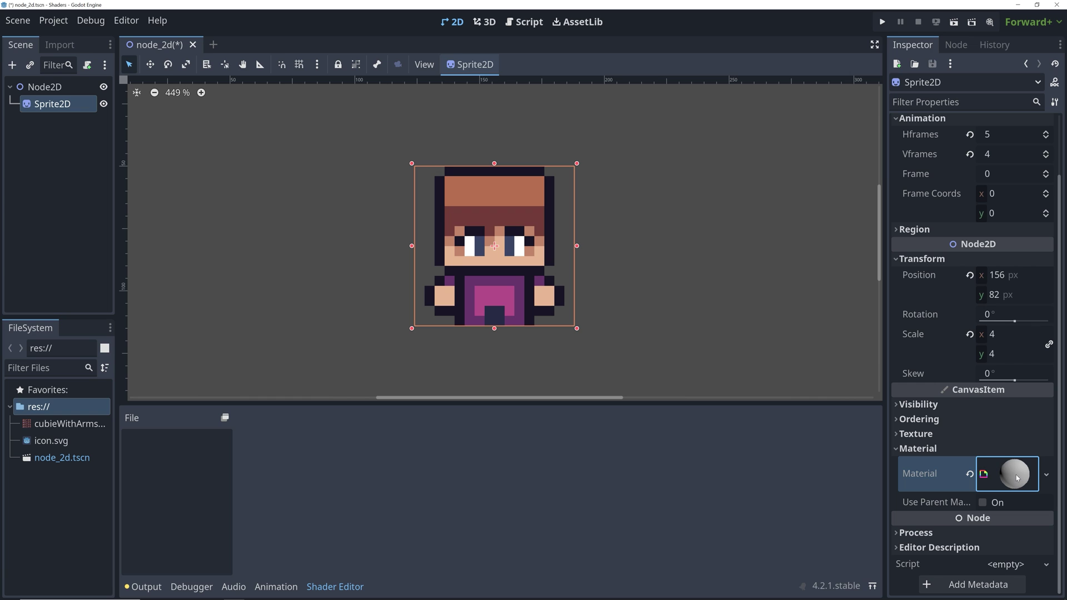
# Step: Choose New Shader from the ShaderMaterial's Shader dropdown
pyautogui.click(1017, 474)
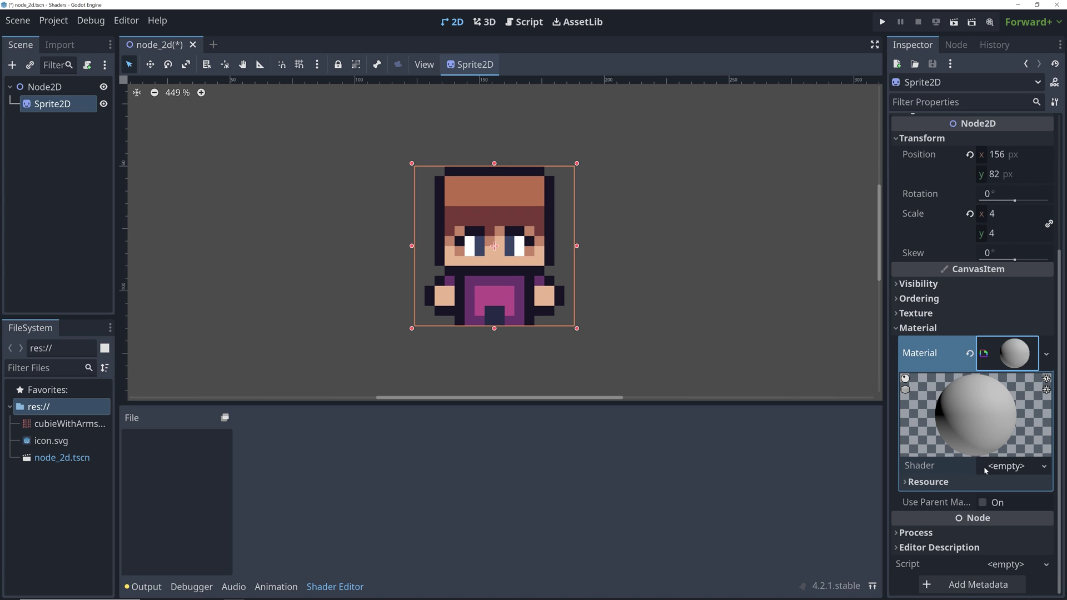
pyautogui.click(1002, 470)
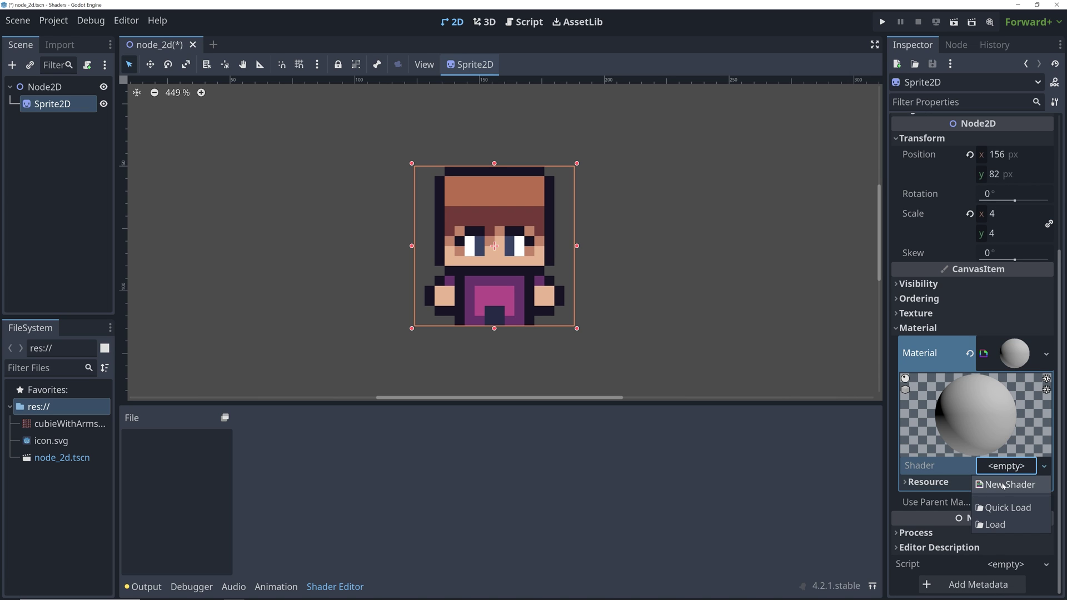
pyautogui.click(1003, 486)
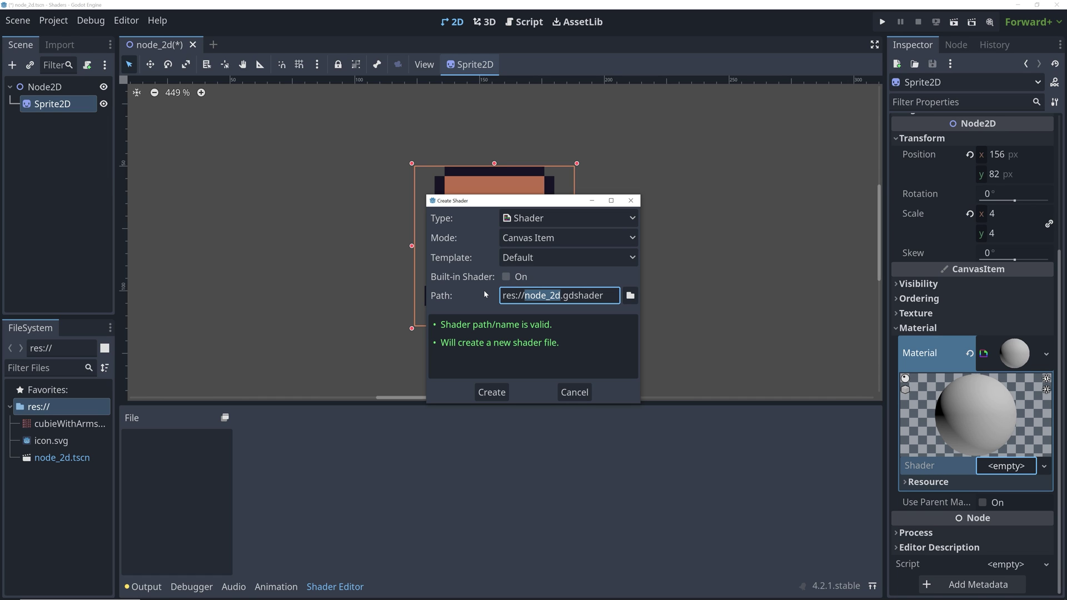
pyautogui.write('shader1')
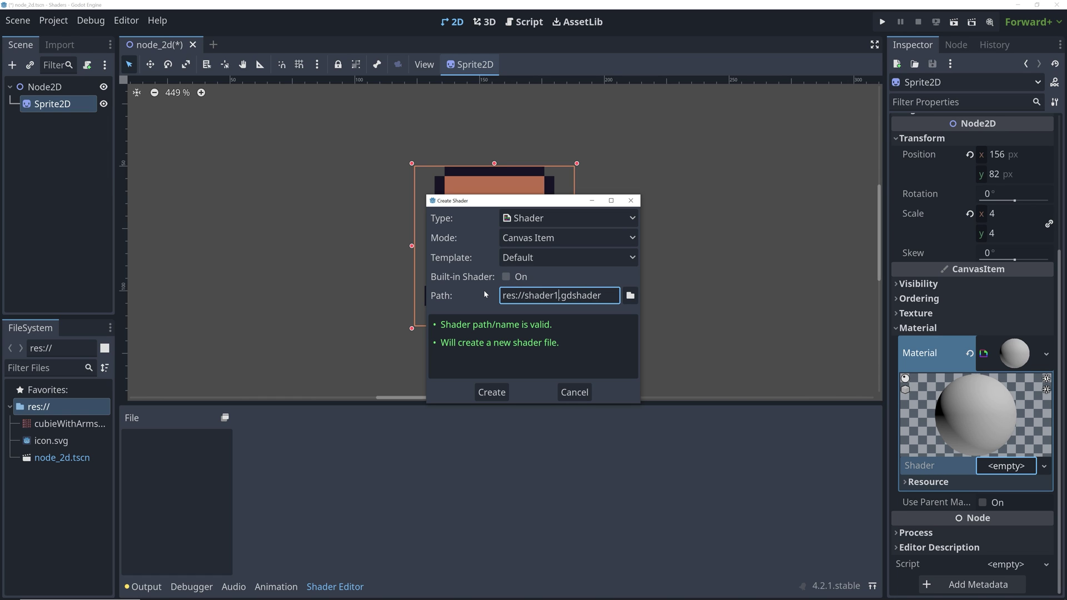
# Step: Create shader1.gdshader with Canvas Item as the shader mode
pyautogui.click(505, 243)
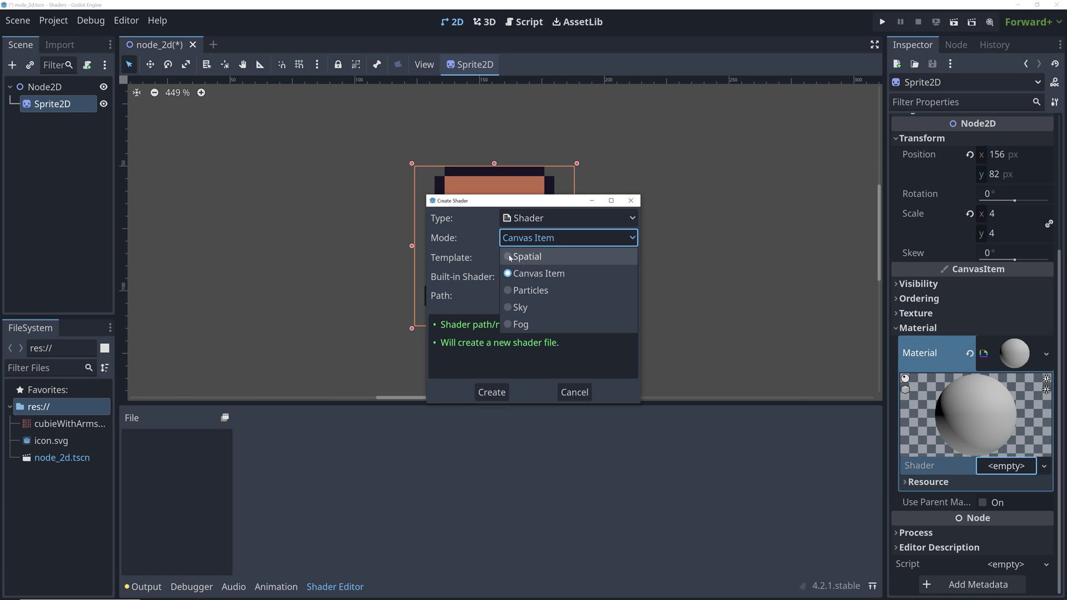
pyautogui.click(522, 274)
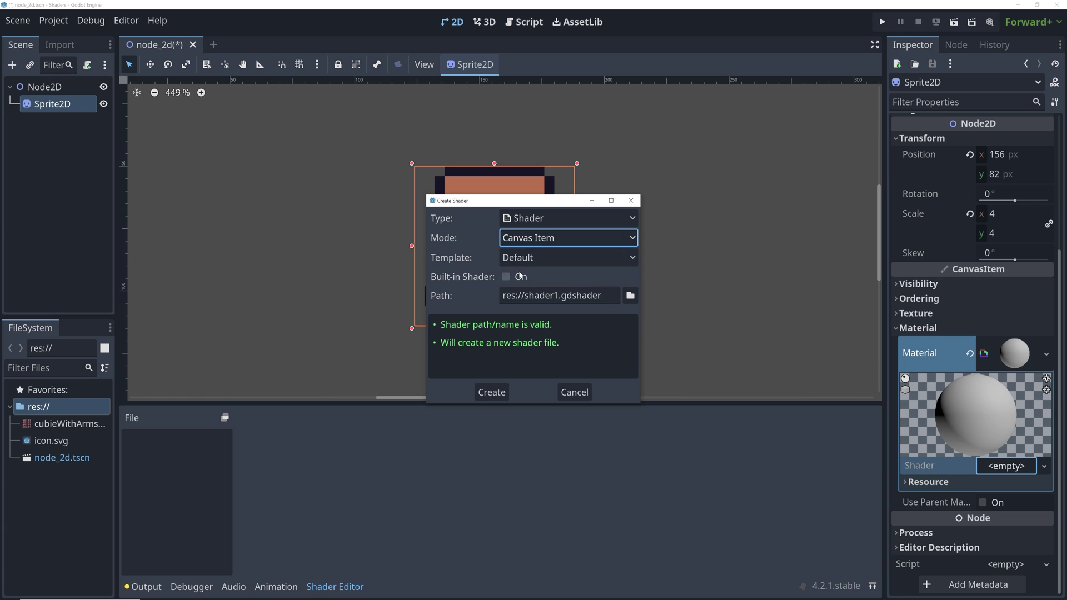
pyautogui.click(490, 395)
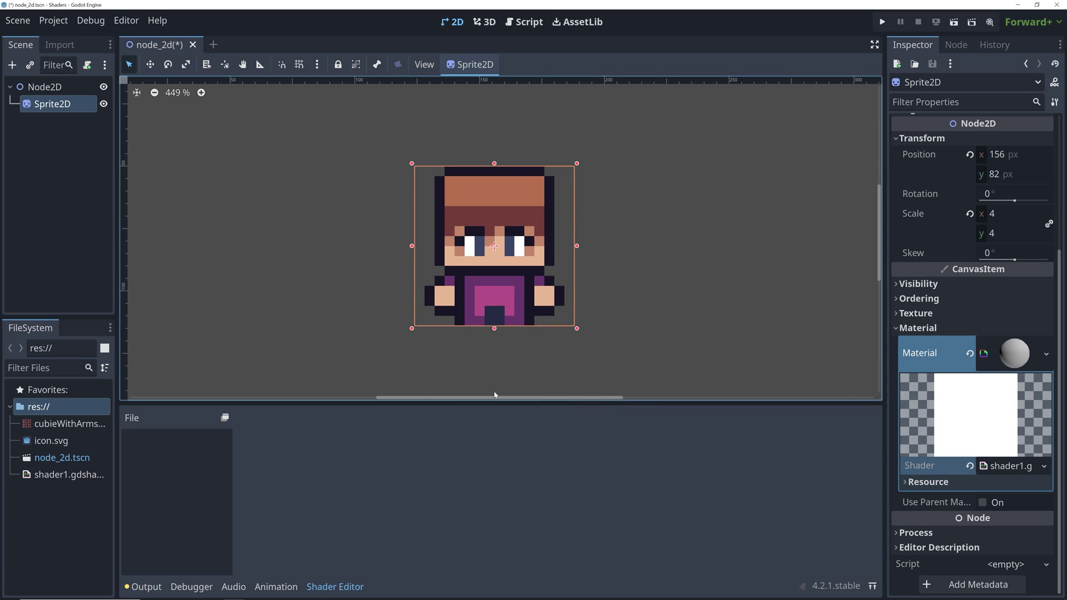
# Step: Open shader1.gdshader in the Shader Editor and enlarge its code area
pyautogui.click(992, 467)
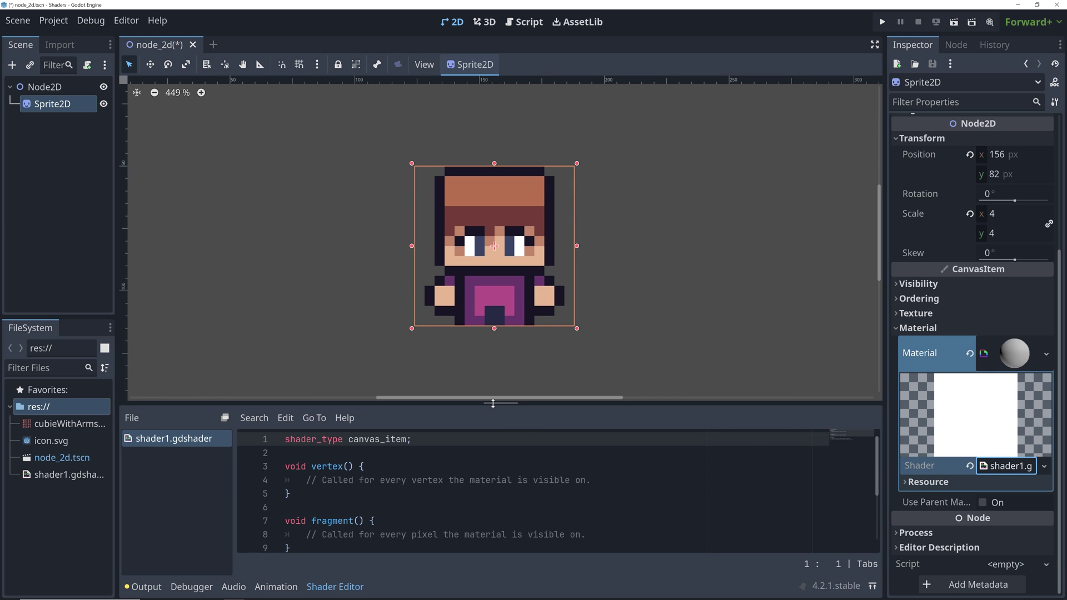
pyautogui.moveTo(501, 404); pyautogui.dragTo(504, 357)
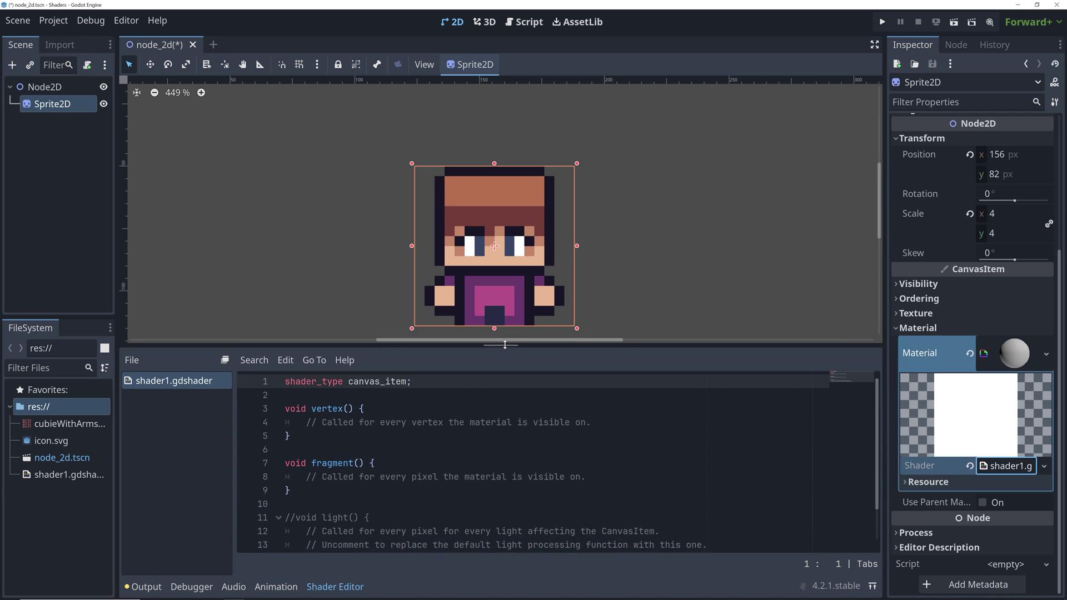
pyautogui.moveTo(504, 356); pyautogui.dragTo(500, 258)
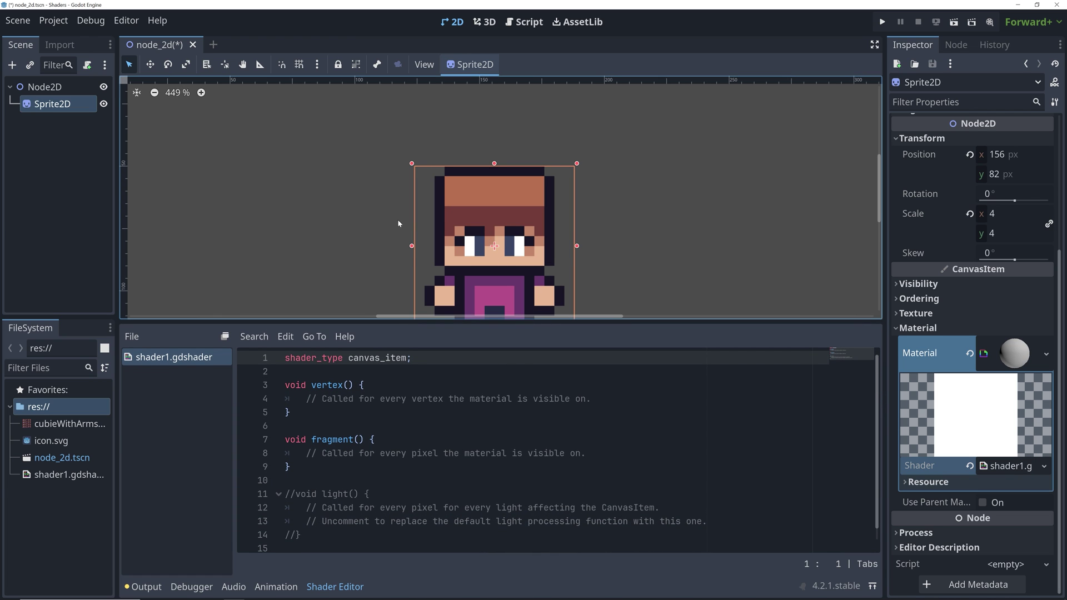
pyautogui.moveTo(397, 220); pyautogui.dragTo(404, 178, button='middle')
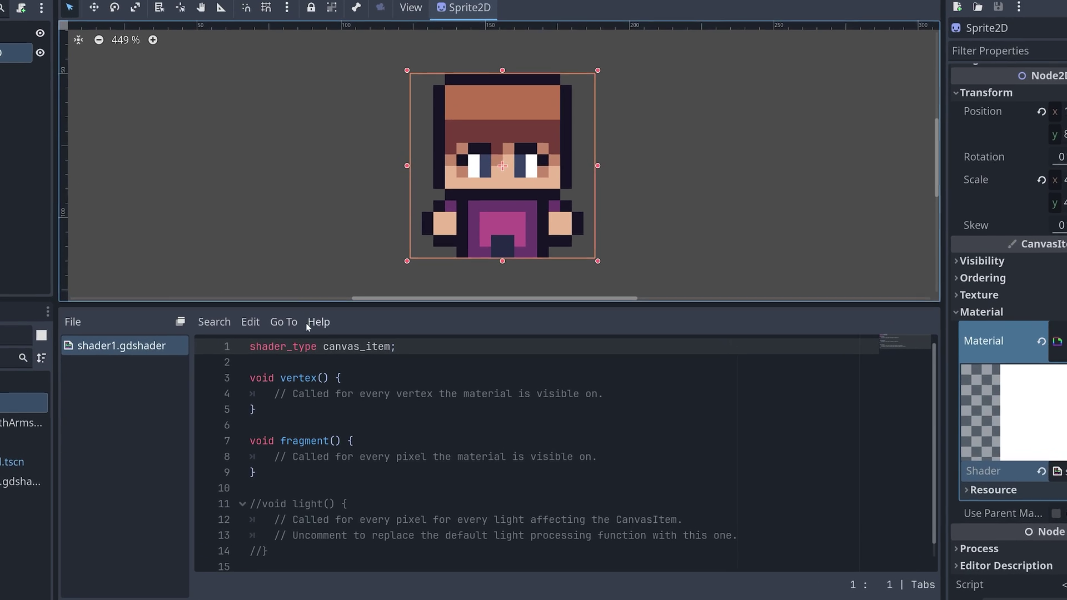
pyautogui.scroll(-1, 293, 541)
pyautogui.scroll(1, 292, 540)
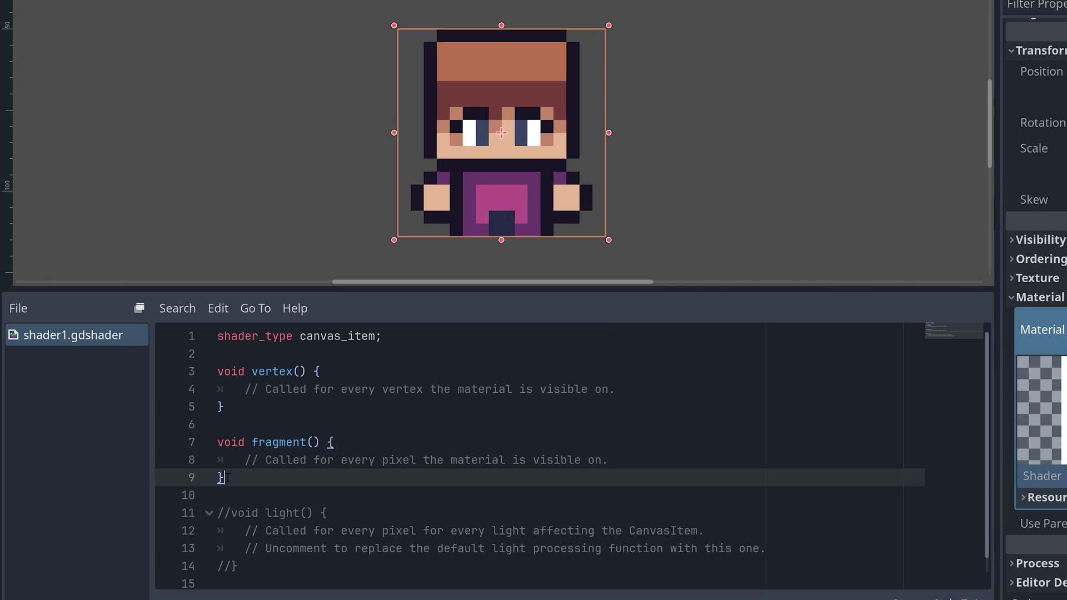
# Step: Delete the commented-out light() block and the vertex() function
pyautogui.moveTo(225, 480); pyautogui.dragTo(242, 584)
pyautogui.press('BackSpace')
pyautogui.click(238, 424)
pyautogui.moveTo(238, 423); pyautogui.dragTo(219, 357)
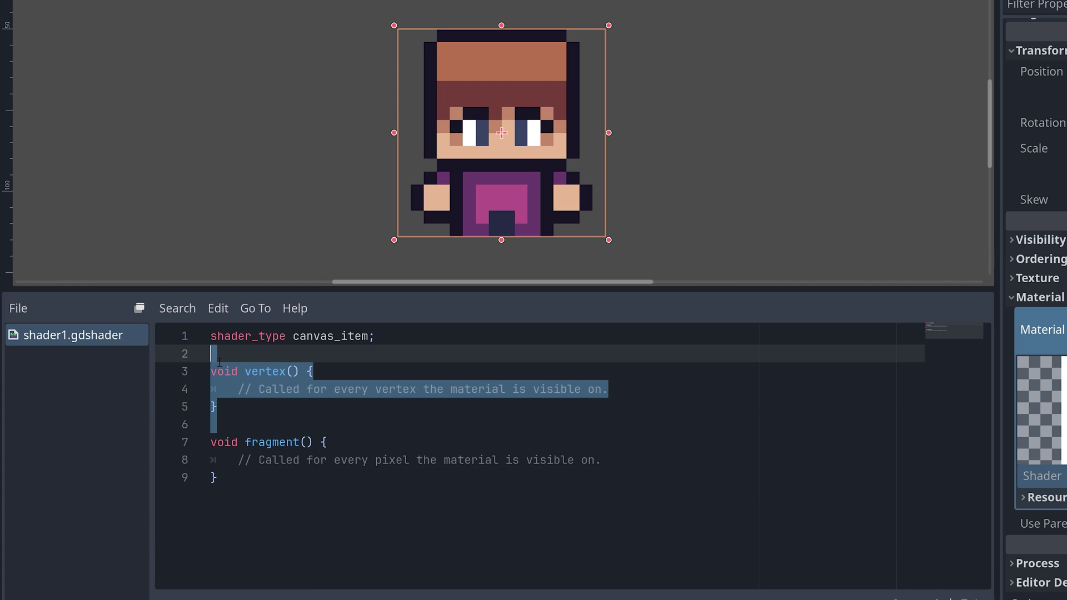
pyautogui.press('BackSpace')
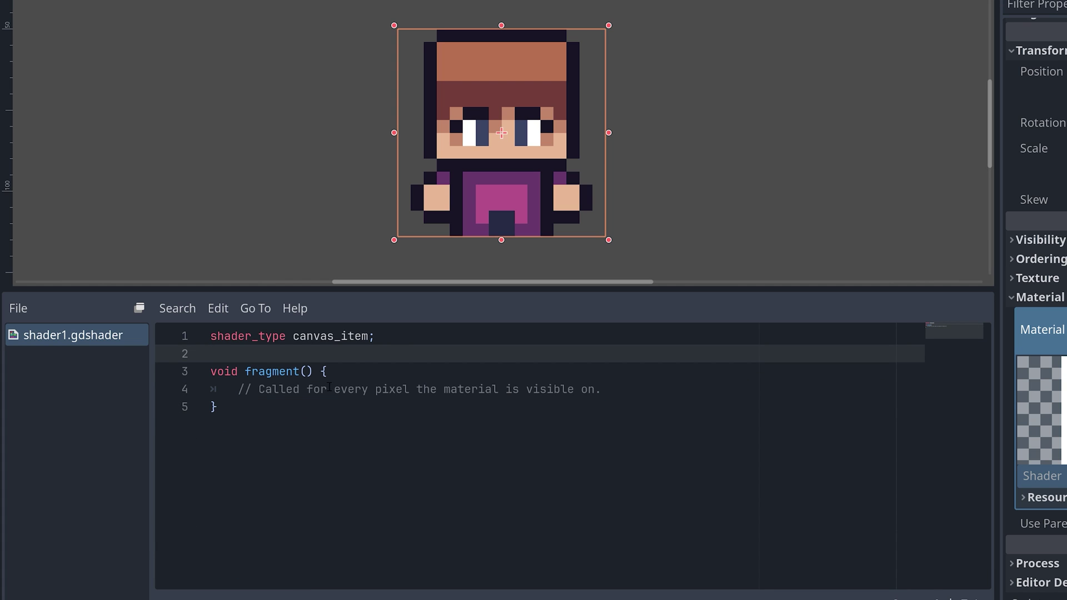
pyautogui.click(381, 338)
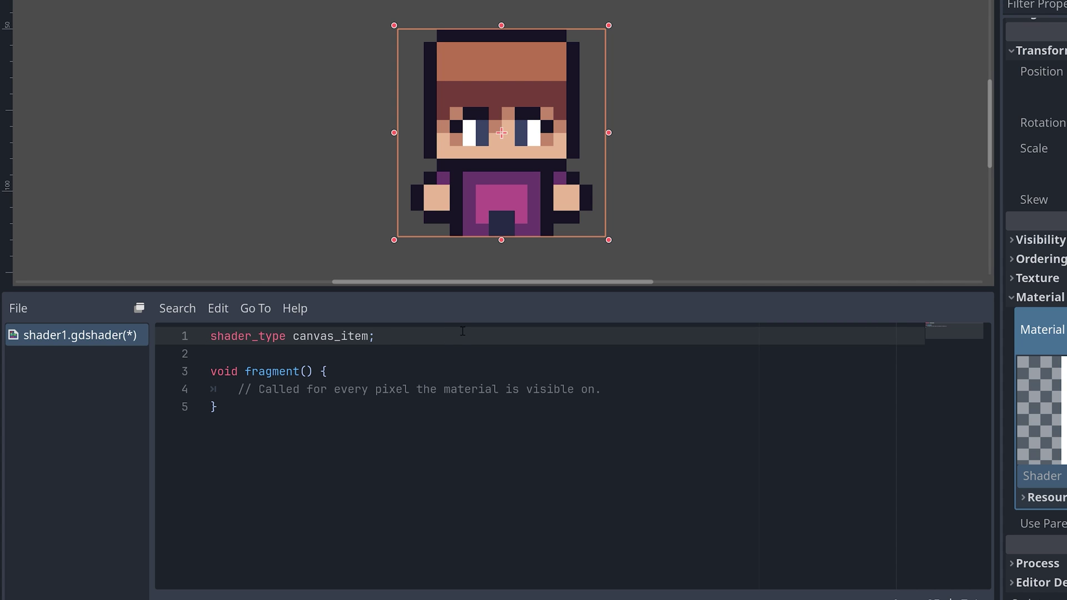
# Step: Remove the placeholder comment inside the fragment() function
pyautogui.press('Down')
pyautogui.press('Down')
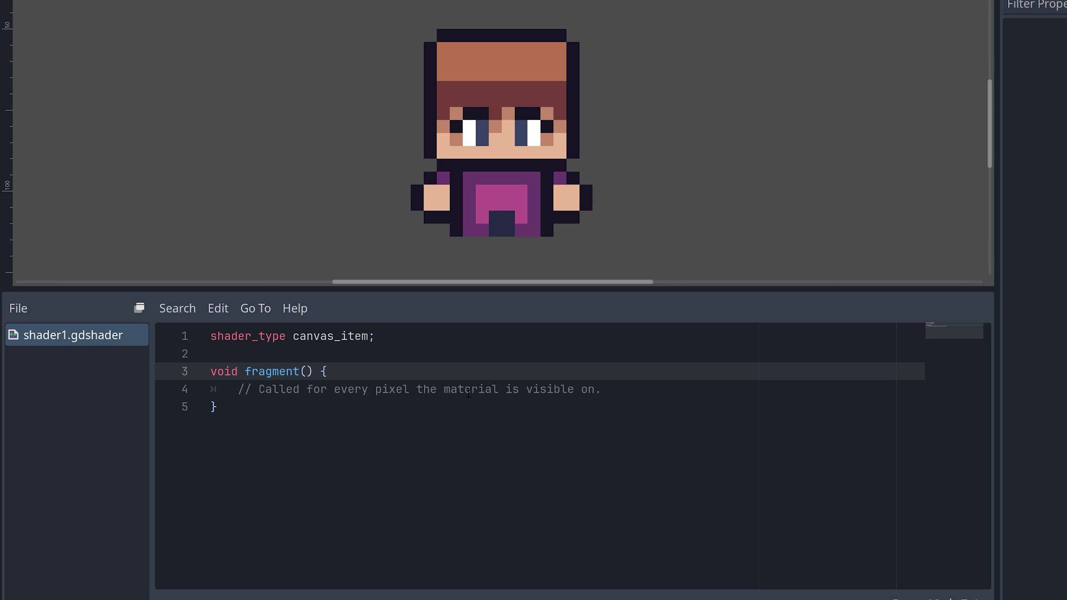
pyautogui.click(416, 404)
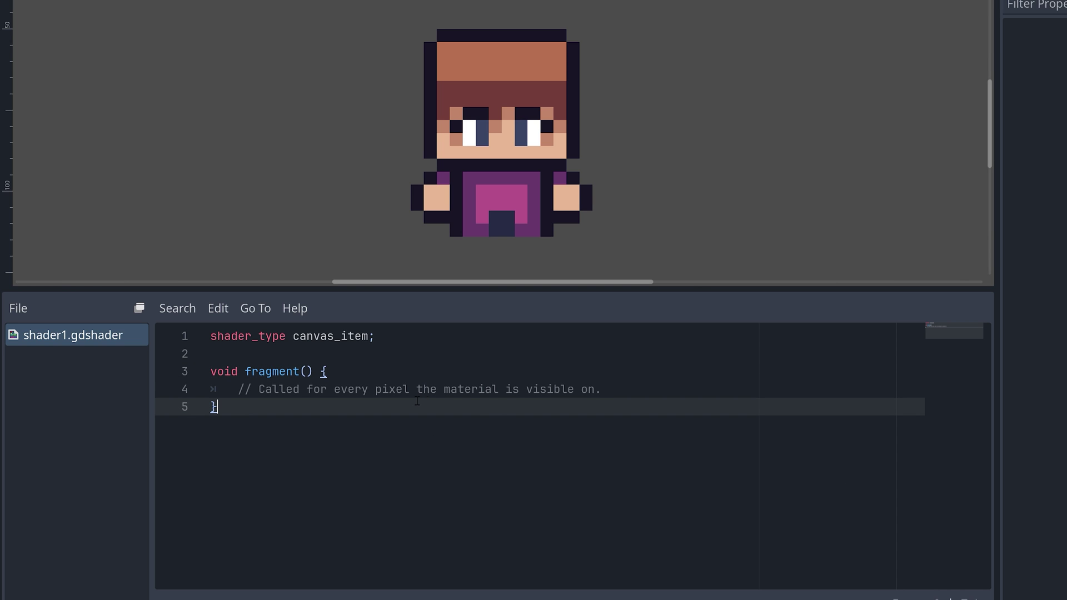
pyautogui.click(611, 389)
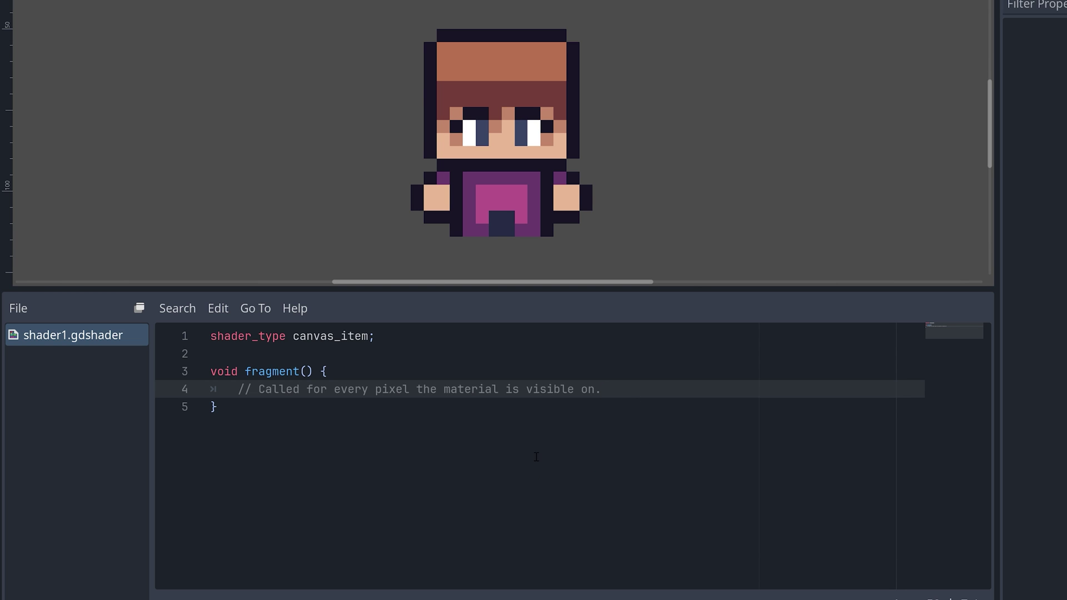
pyautogui.moveTo(609, 390); pyautogui.dragTo(238, 389)
pyautogui.press('BackSpace')
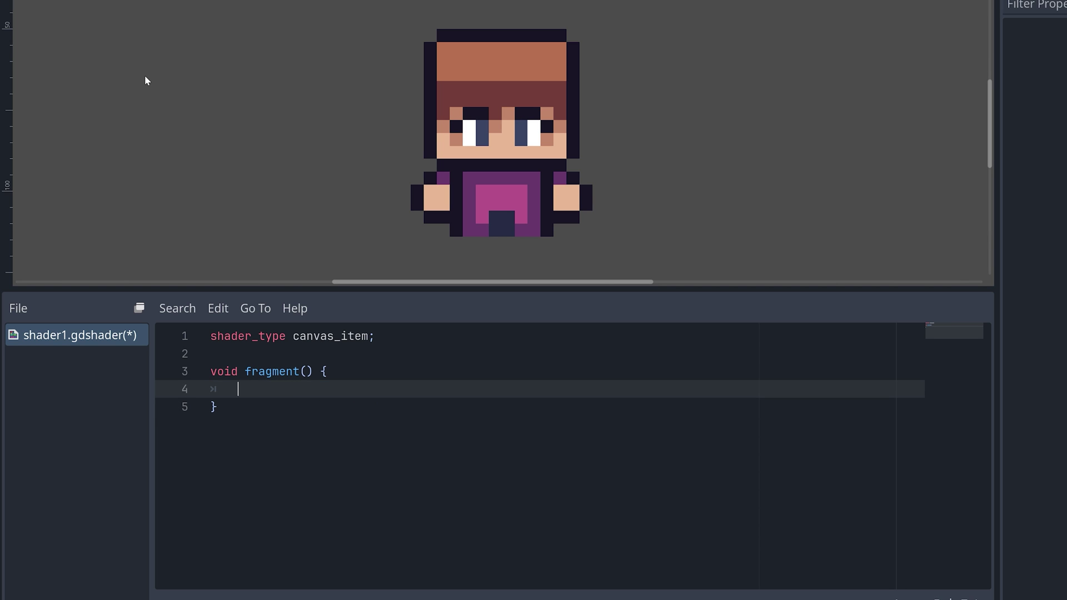
pyautogui.write('int')
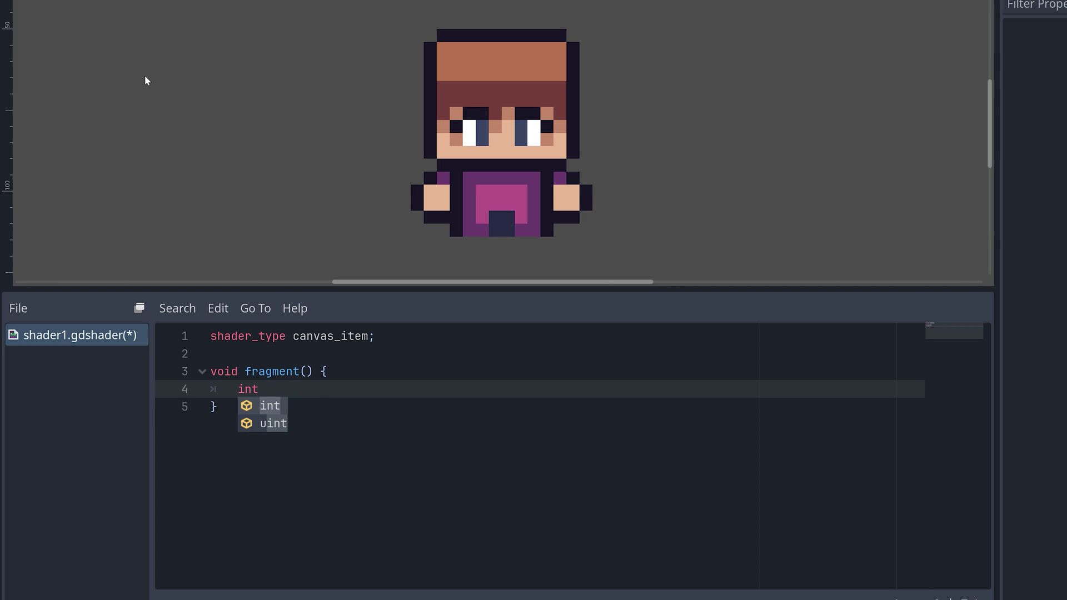
pyautogui.write(' value ')
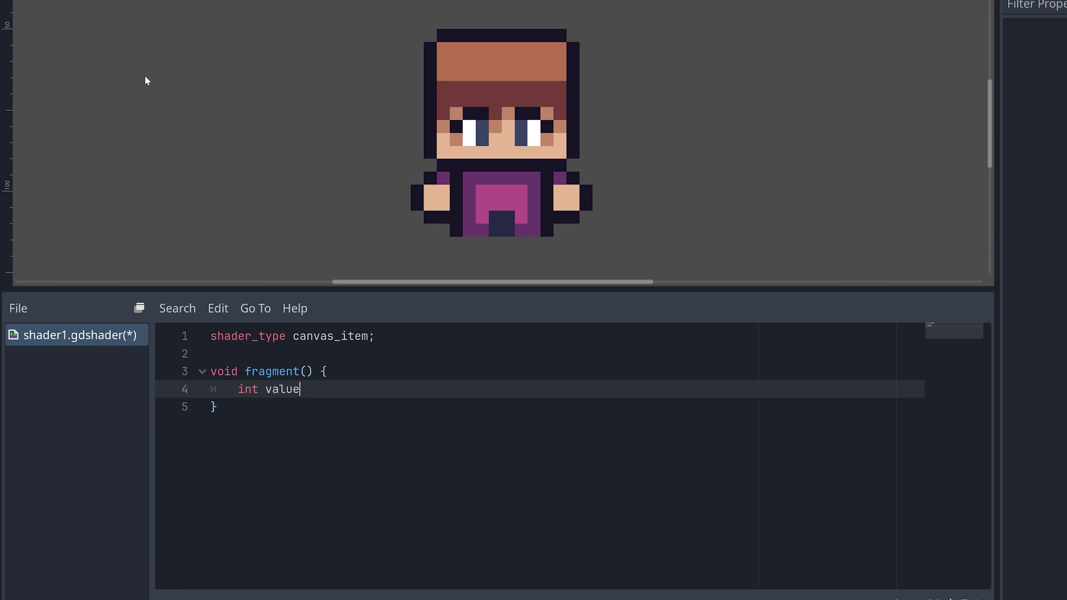
pyautogui.write('=')
pyautogui.write(' 2')
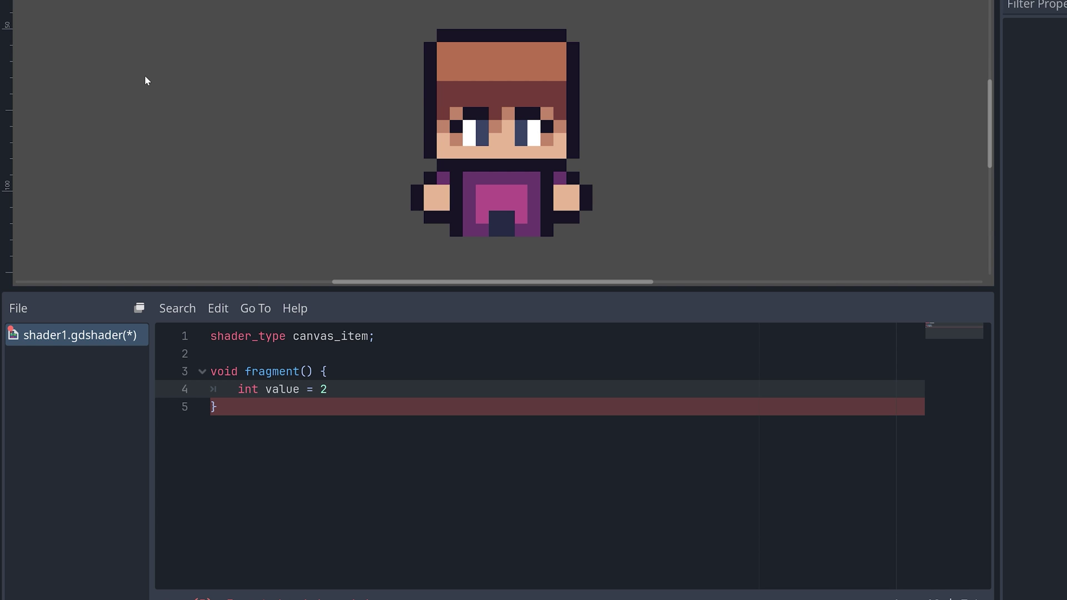
pyautogui.write(';')
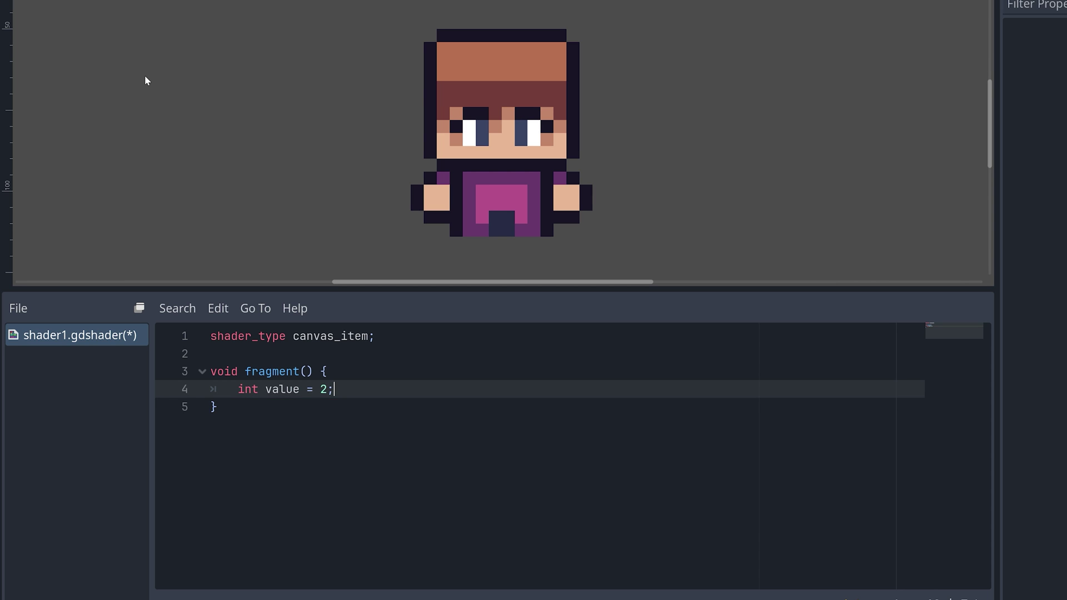
# Step: Write 'int value = 2;' and an if block adding 1 when value equals 2, then save
pyautogui.press('Return')
pyautogui.press('Return')
pyautogui.hotkey('ctrl', 's')
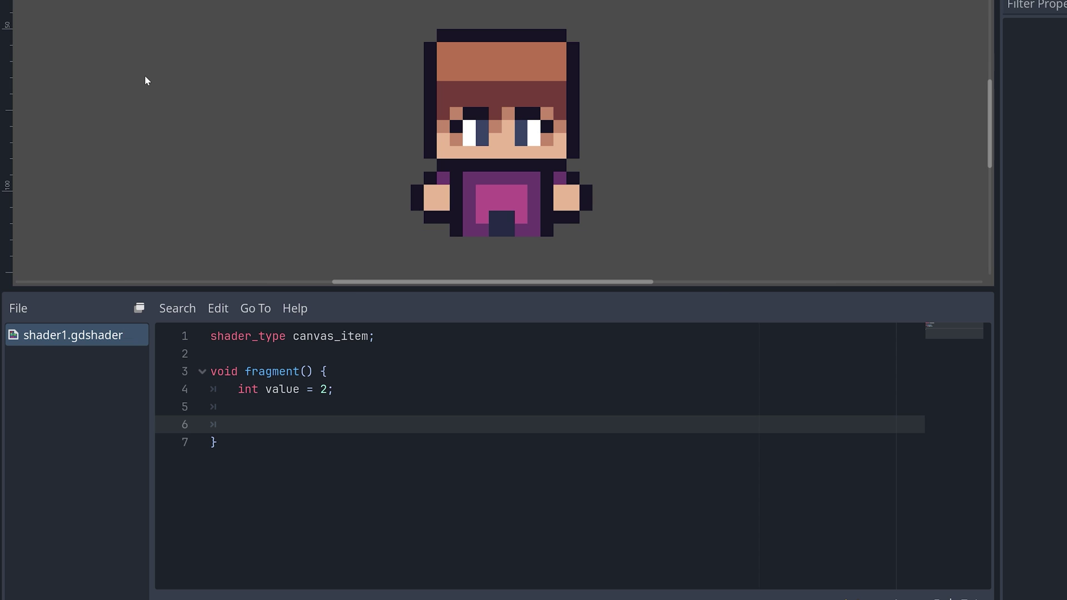
pyautogui.write('if')
pyautogui.write('(value ')
pyautogui.write('== 2)')
pyautogui.write('{')
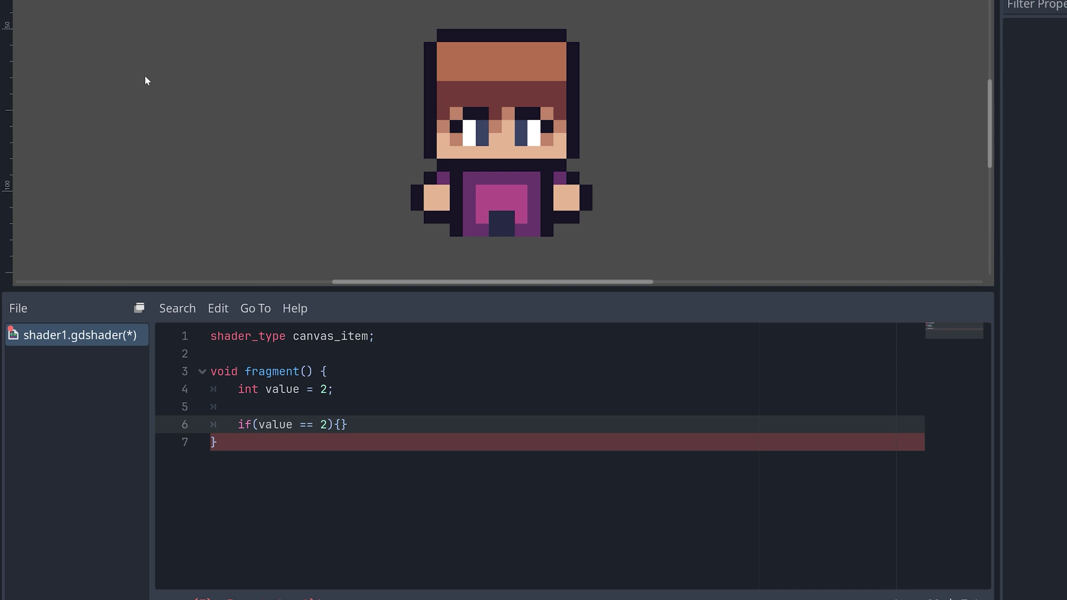
pyautogui.press('Return')
pyautogui.write('valu')
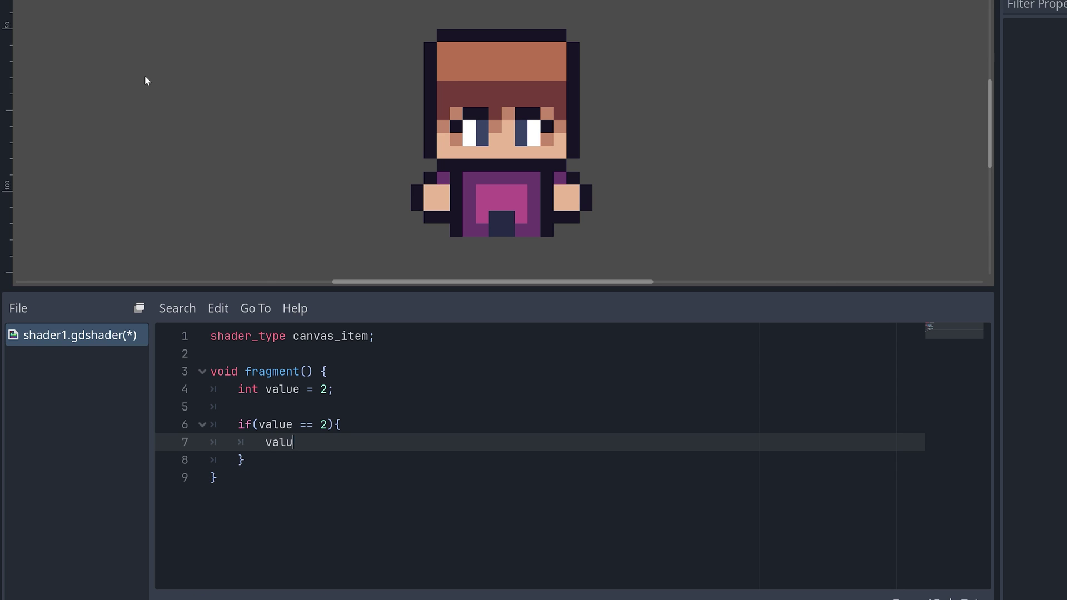
pyautogui.write('e +')
pyautogui.write('= 1;')
pyautogui.hotkey('ctrl', 's')
pyautogui.click(245, 460)
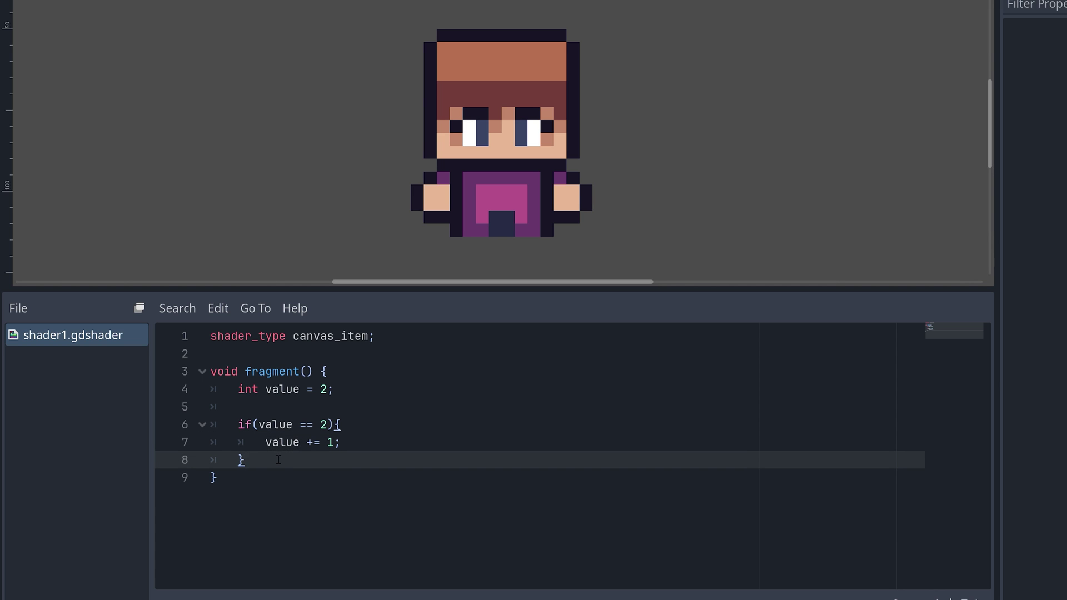
# Step: Replace the fragment() body with COLOR = vec4(0.3, 0.5, 0.6, 1.0); and save
pyautogui.moveTo(276, 460); pyautogui.dragTo(330, 371)
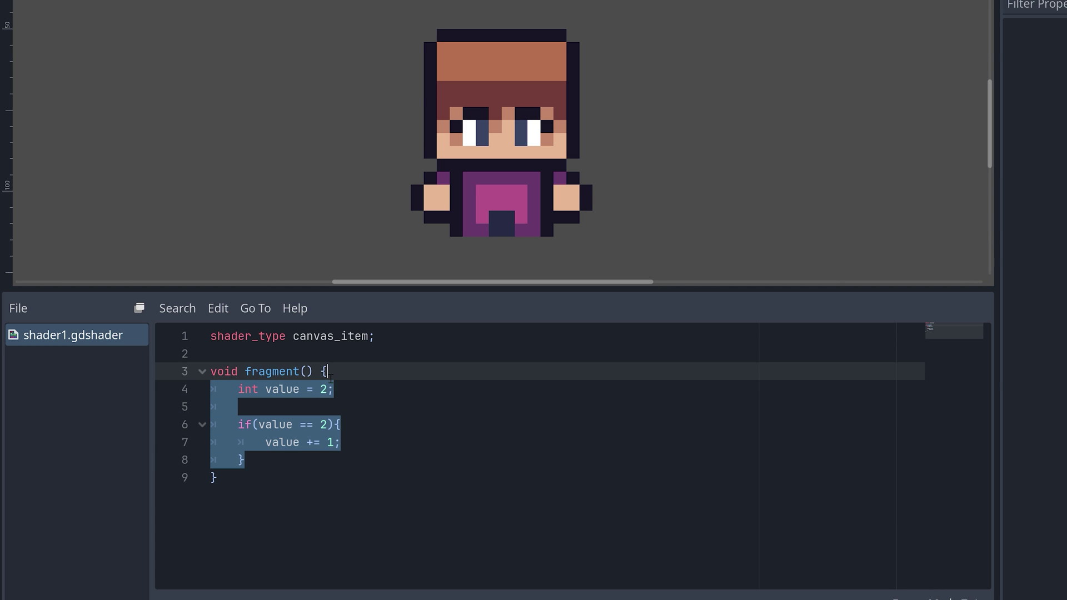
pyautogui.press('Delete')
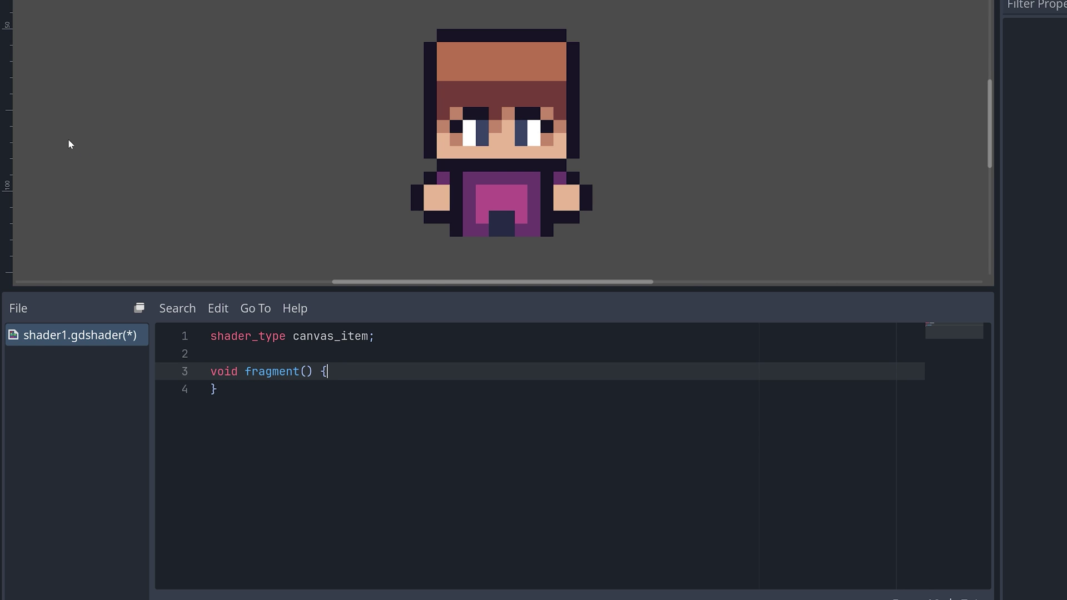
pyautogui.press('Return')
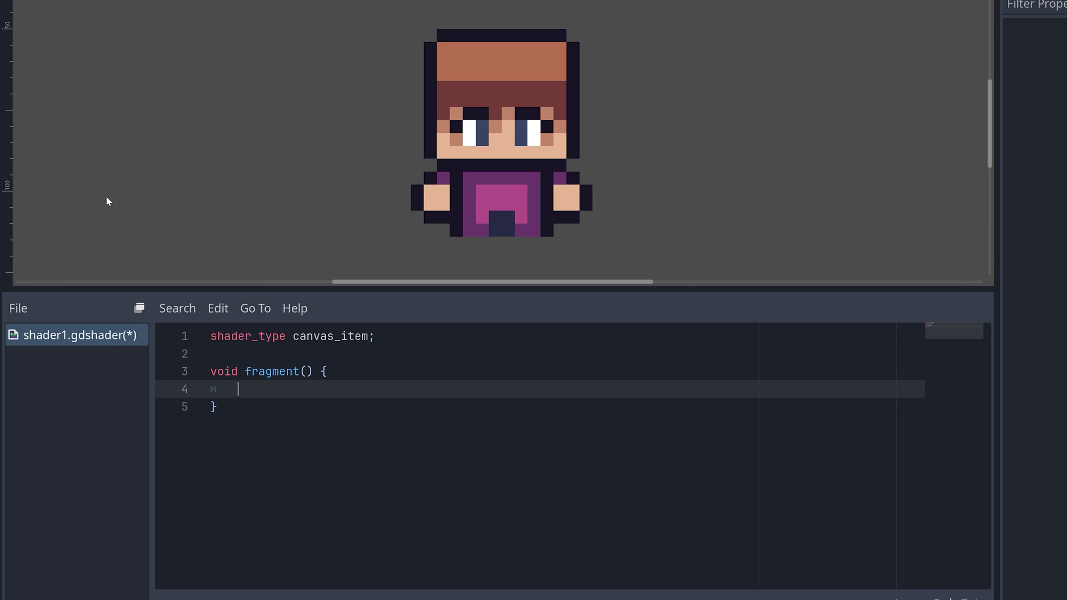
pyautogui.write('C')
pyautogui.write('OLOR ')
pyautogui.write('= ')
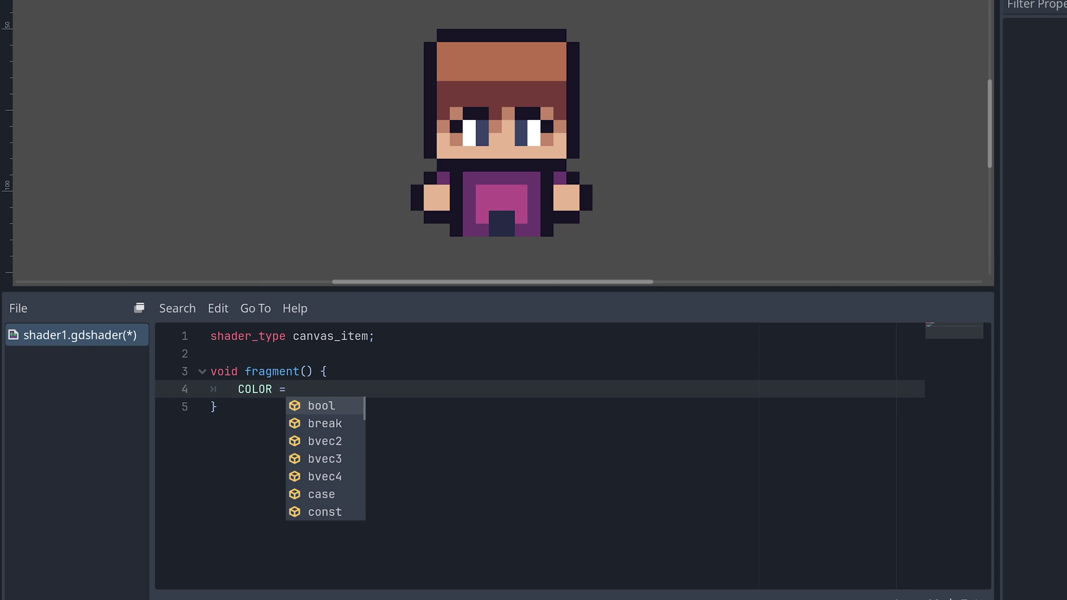
pyautogui.write('vec4')
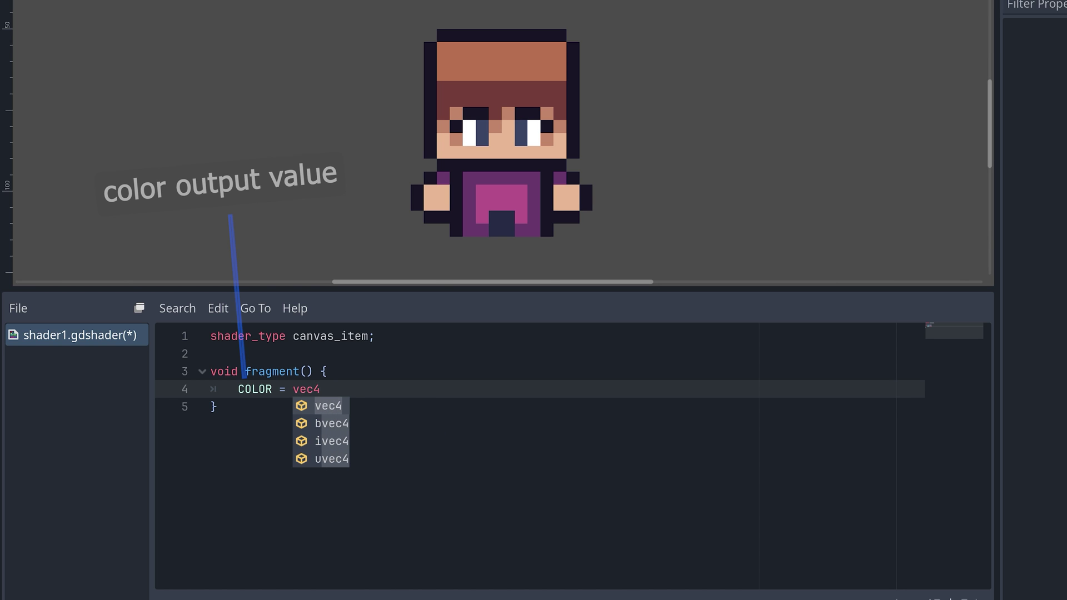
pyautogui.press('Return')
pyautogui.write('0.')
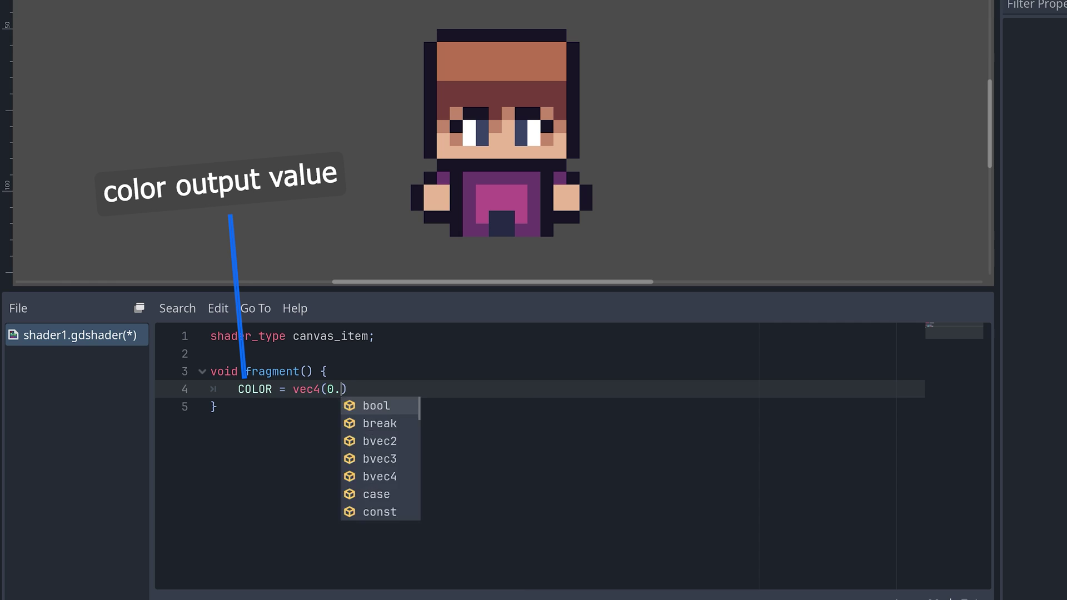
pyautogui.write('3, 0.5, 0.')
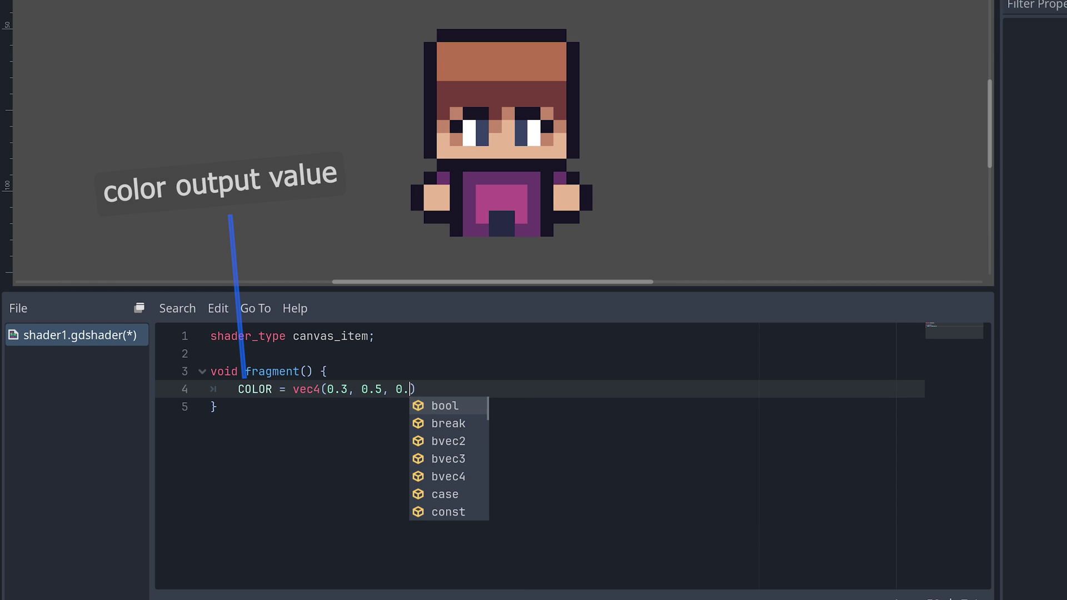
pyautogui.write('6, 1.0)')
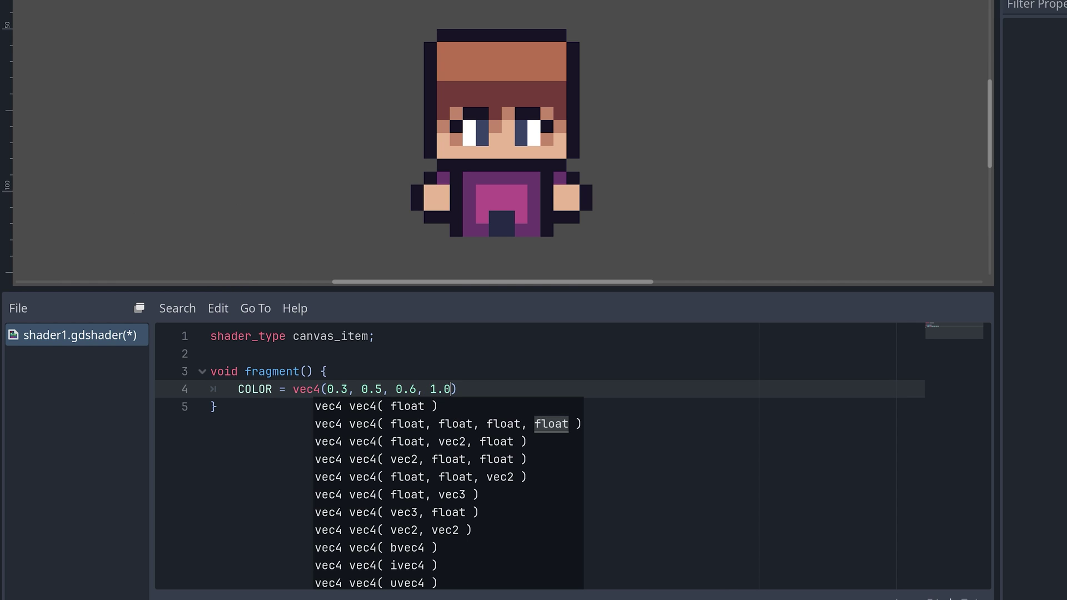
pyautogui.write(';')
pyautogui.hotkey('ctrl', 's')
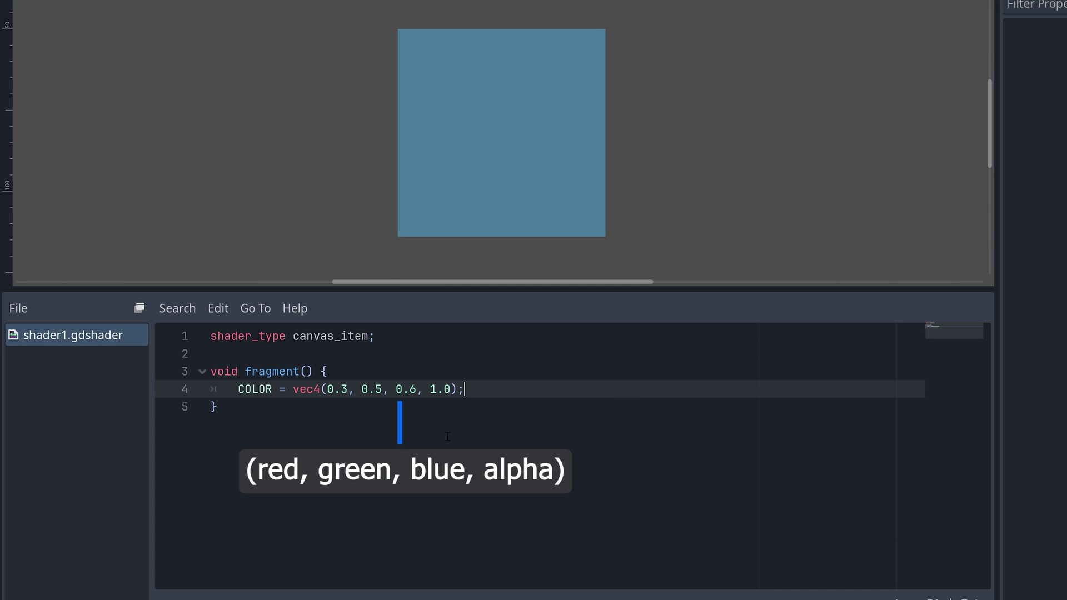
# Step: Try new vec4 colour values, red 0.9 and green 0.8, and save
pyautogui.click(383, 390)
pyautogui.press('BackSpace')
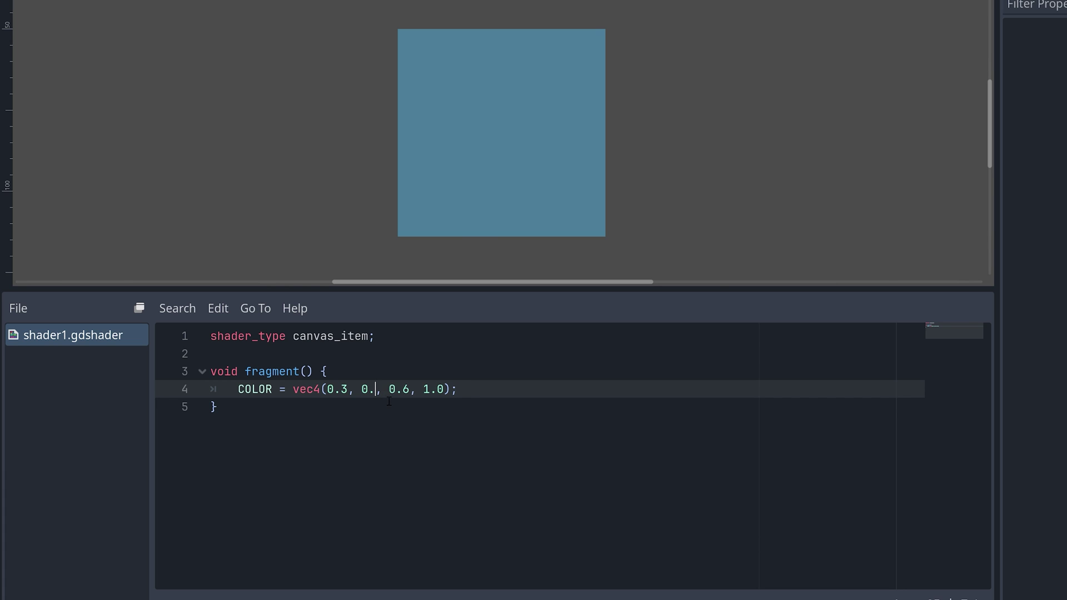
pyautogui.write('8')
pyautogui.press('Left')
pyautogui.press('Left')
pyautogui.press('Left')
pyautogui.press('BackSpace')
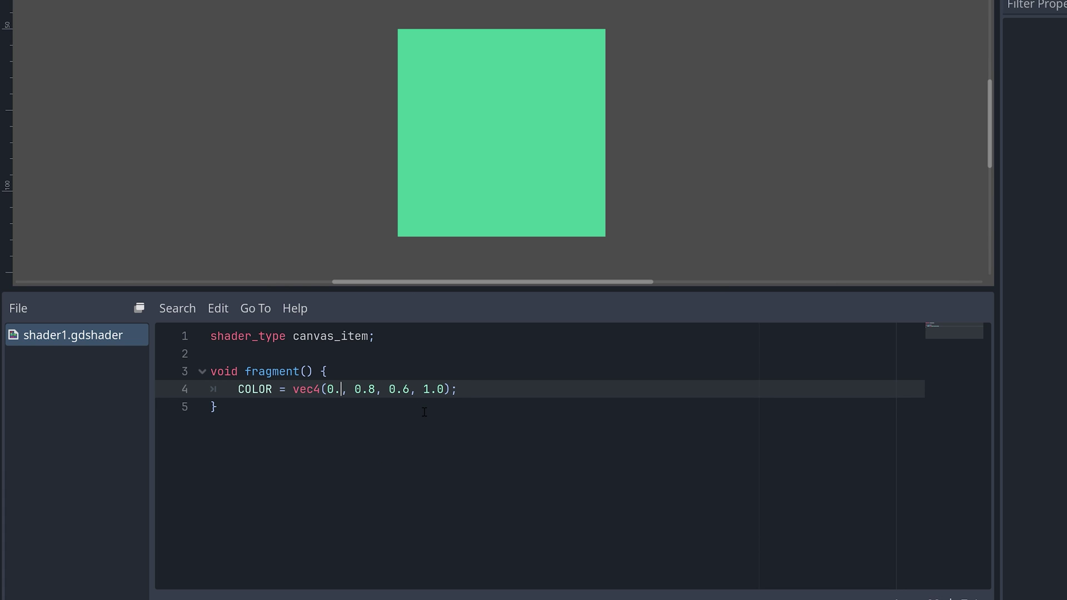
pyautogui.write('9')
pyautogui.press('Right')
pyautogui.press('Right')
pyautogui.press('Right')
pyautogui.press('BackSpace')
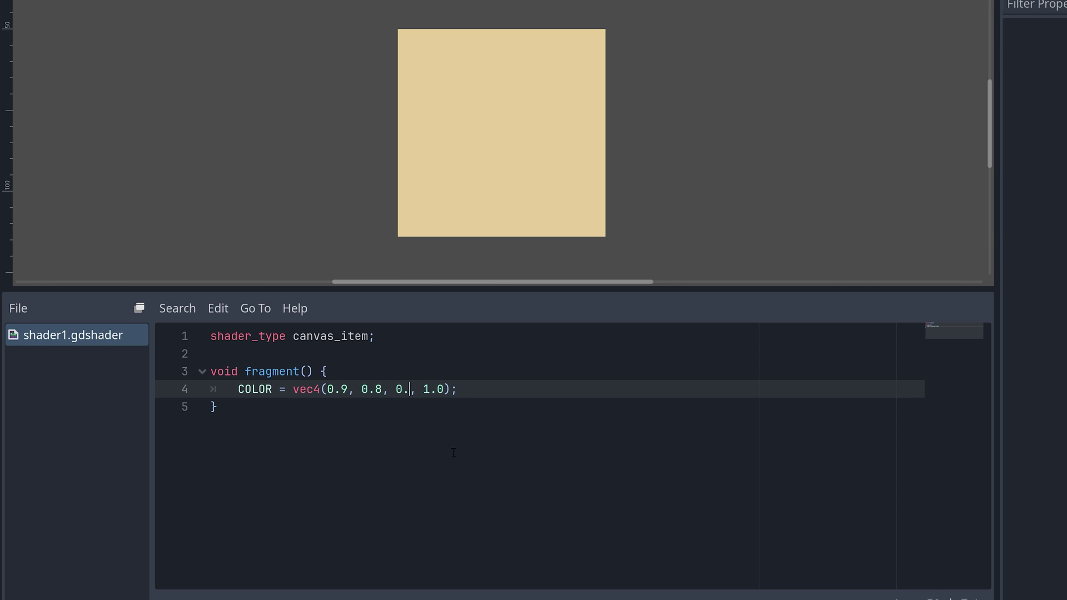
pyautogui.write('7')
pyautogui.hotkey('ctrl', 's')
# Step: Change red to 0.2 and green to 0.3 for vec4(0.2, 0.3, 0.7, 1.0), then select all the code
pyautogui.click(348, 388)
pyautogui.press('BackSpace')
pyautogui.write('2')
pyautogui.press('Right')
pyautogui.press('Right')
pyautogui.press('Right')
pyautogui.press('BackSpace')
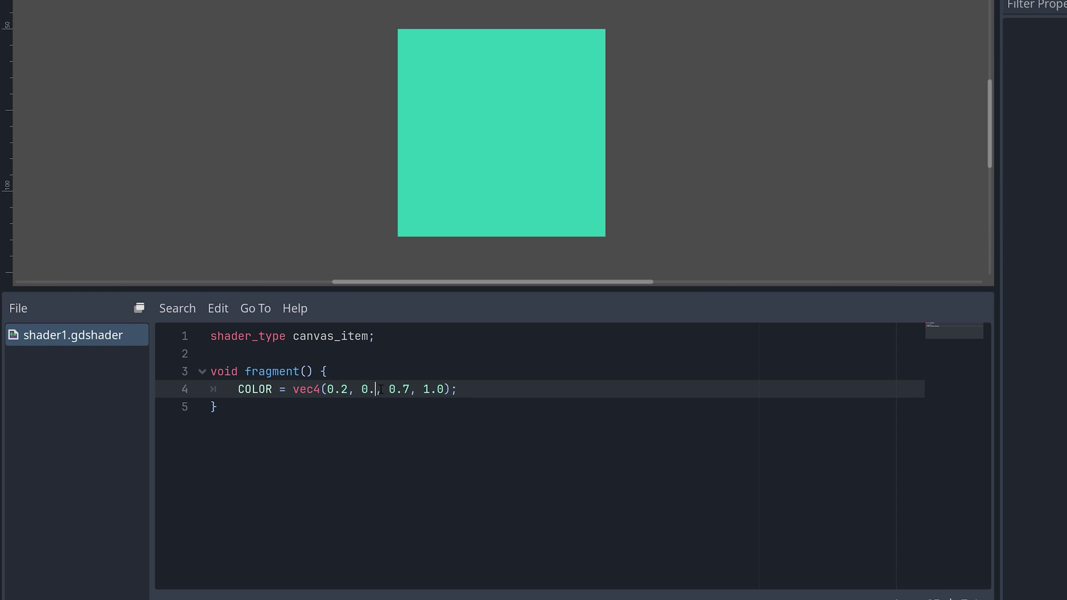
pyautogui.write('3')
pyautogui.click(195, 503)
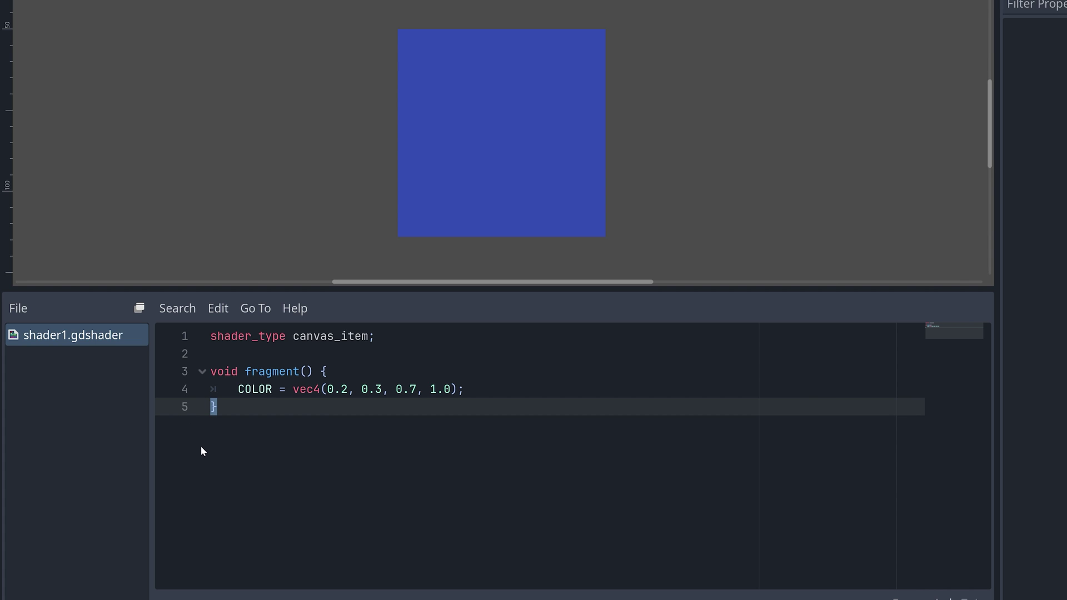
pyautogui.hotkey('ctrl', 'a')
pyautogui.hotkey('ctrl', 'c')
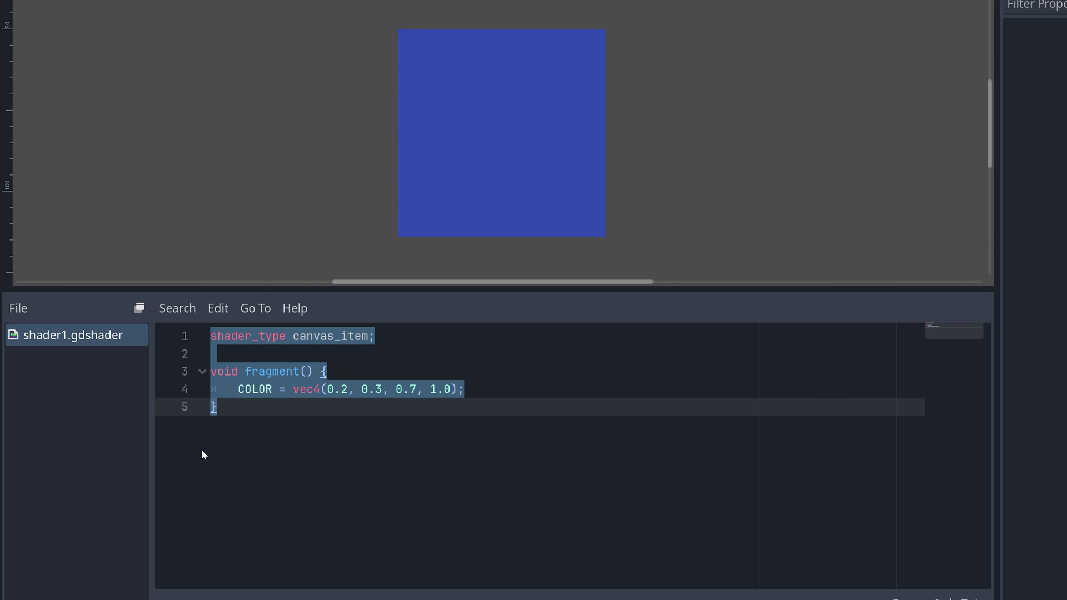
pyautogui.click(261, 480)
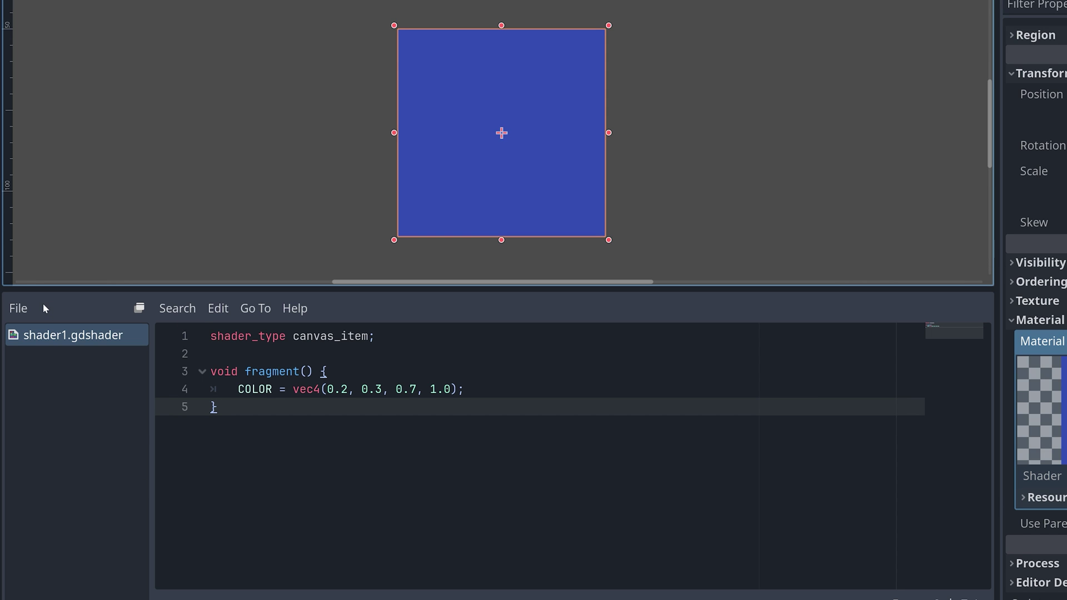
# Step: Create shader2.gdshader, paste the flat-blue fragment code over its template, and save
pyautogui.click(20, 308)
pyautogui.click(32, 337)
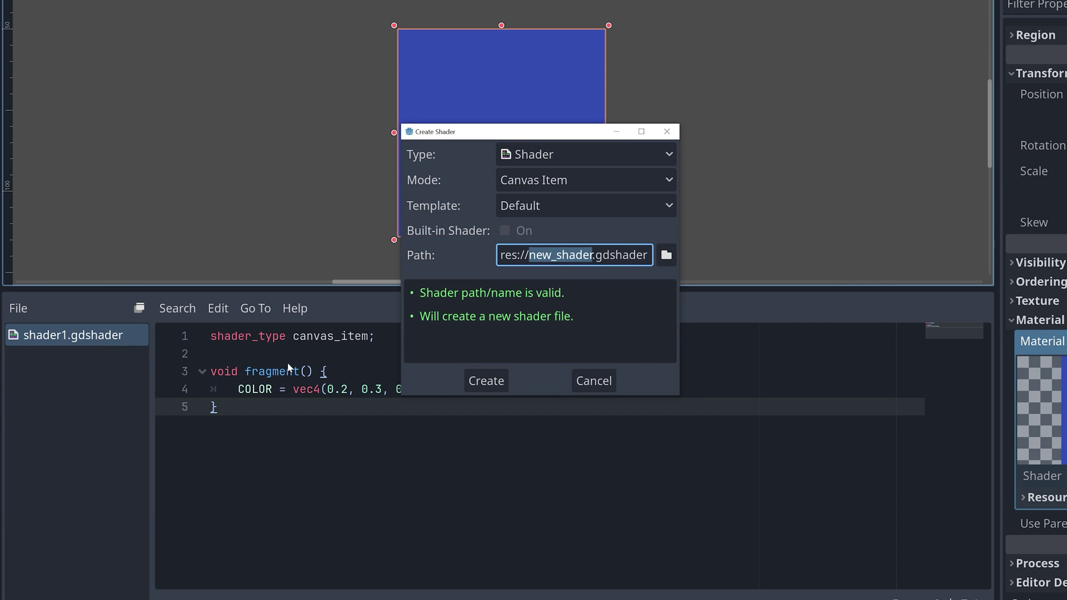
pyautogui.write('shader2')
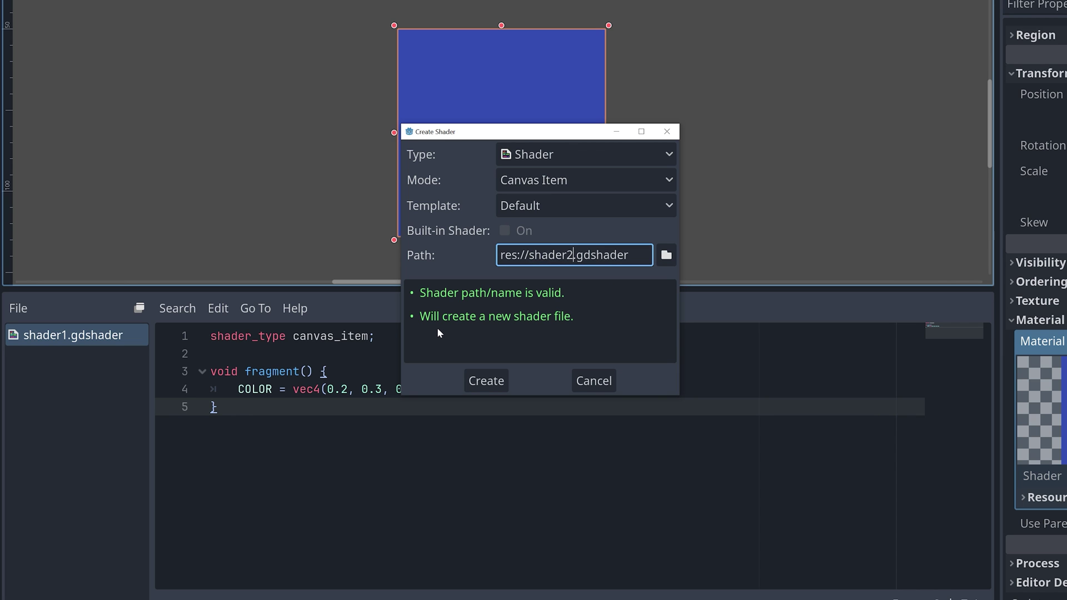
pyautogui.click(485, 381)
pyautogui.hotkey('ctrl', 'a')
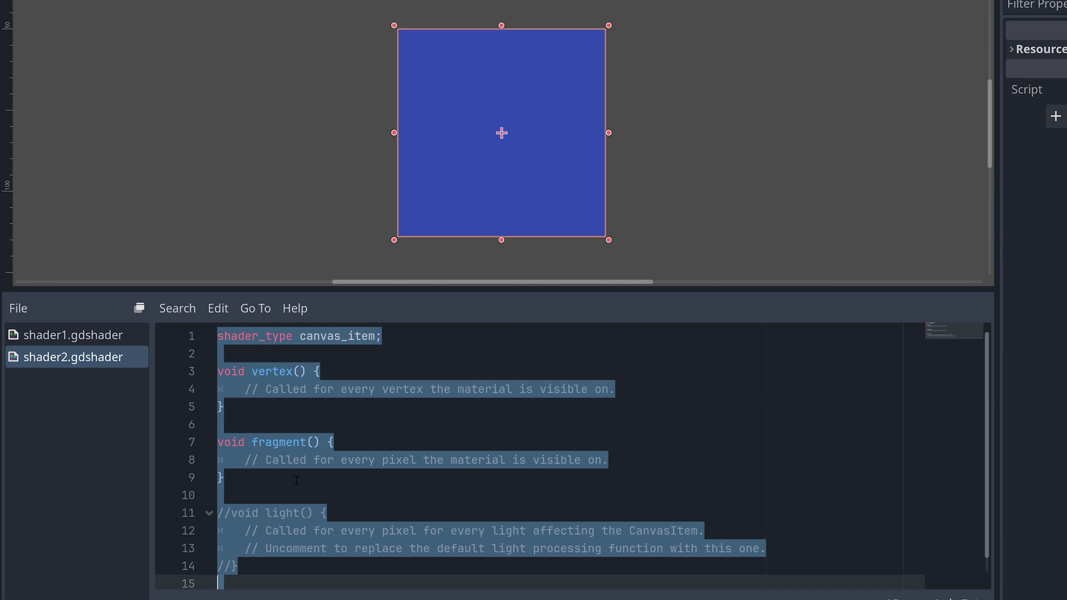
pyautogui.hotkey('ctrl', 'v')
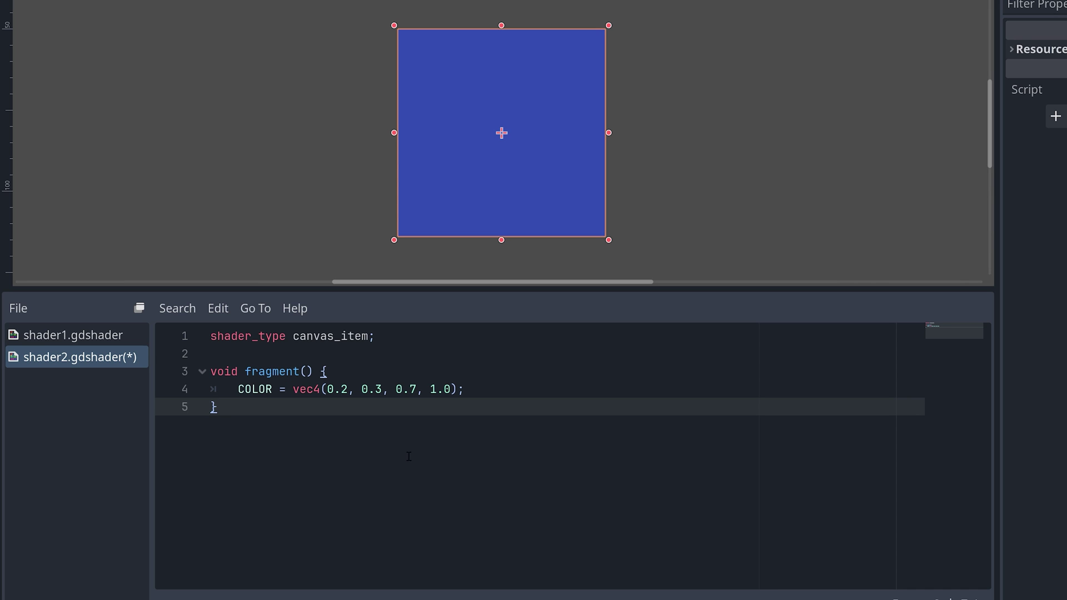
pyautogui.hotkey('ctrl', 's')
pyautogui.click(1042, 475)
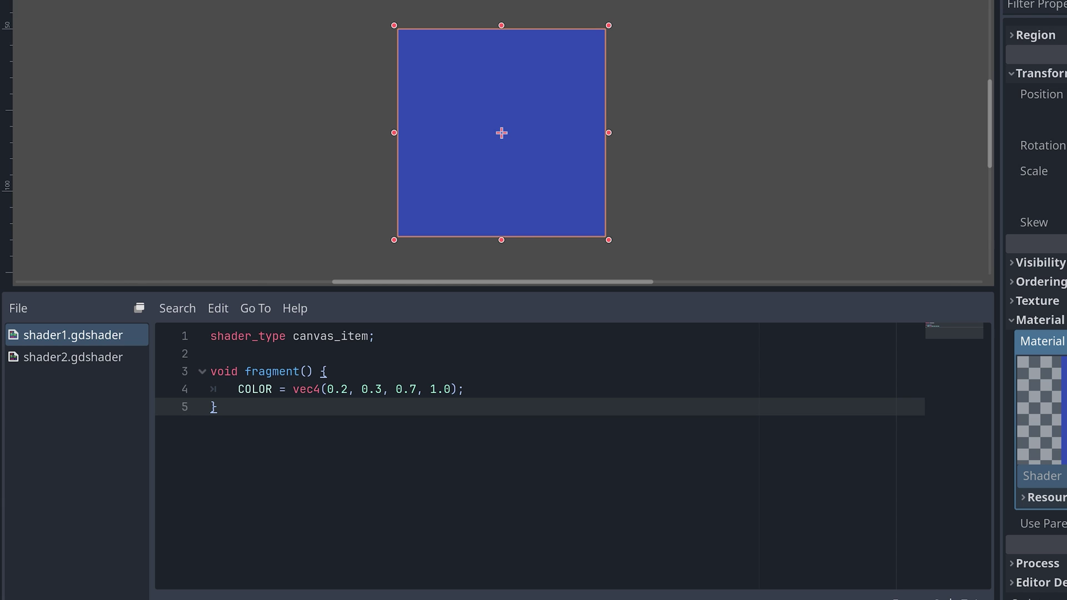
# Step: Load shader2.gdshader into the sprite's material and open it for editing
pyautogui.hotkey('shift', 'alt', 'o')
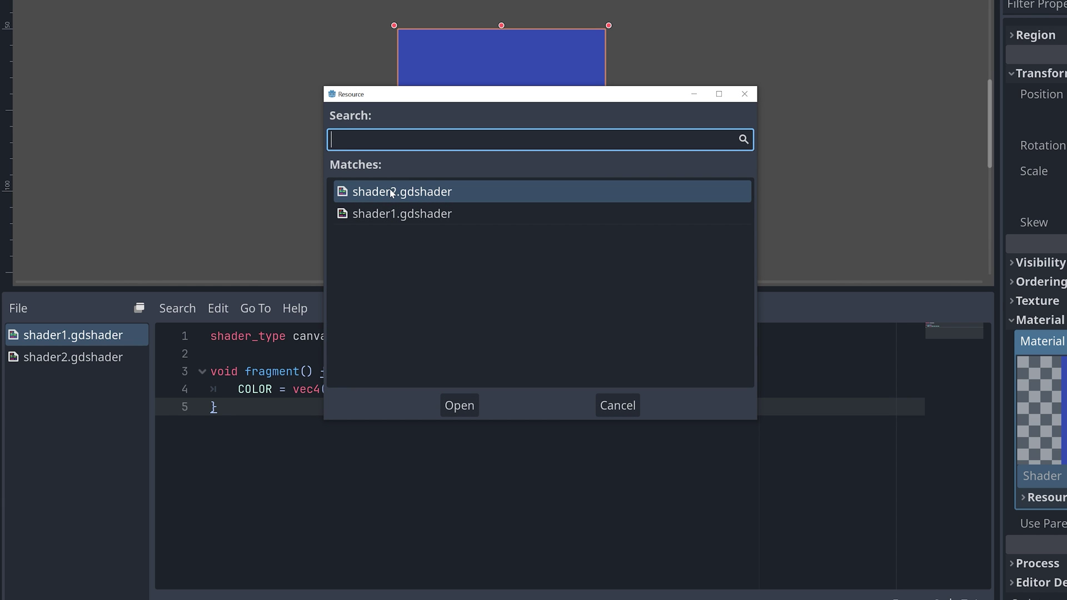
pyautogui.doubleClick(390, 193)
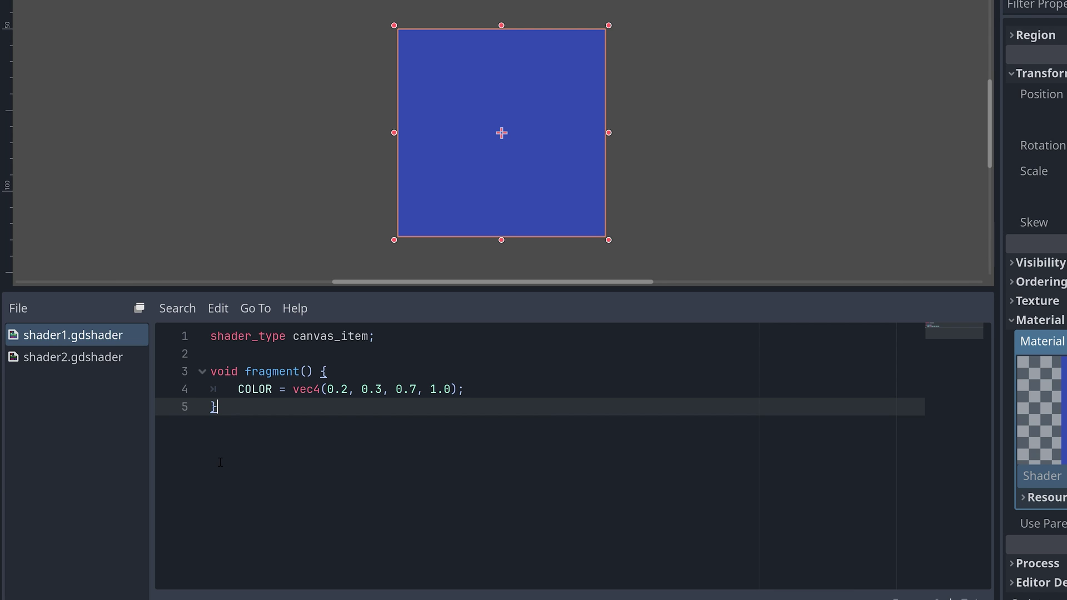
pyautogui.hotkey('ctrl', 'z')
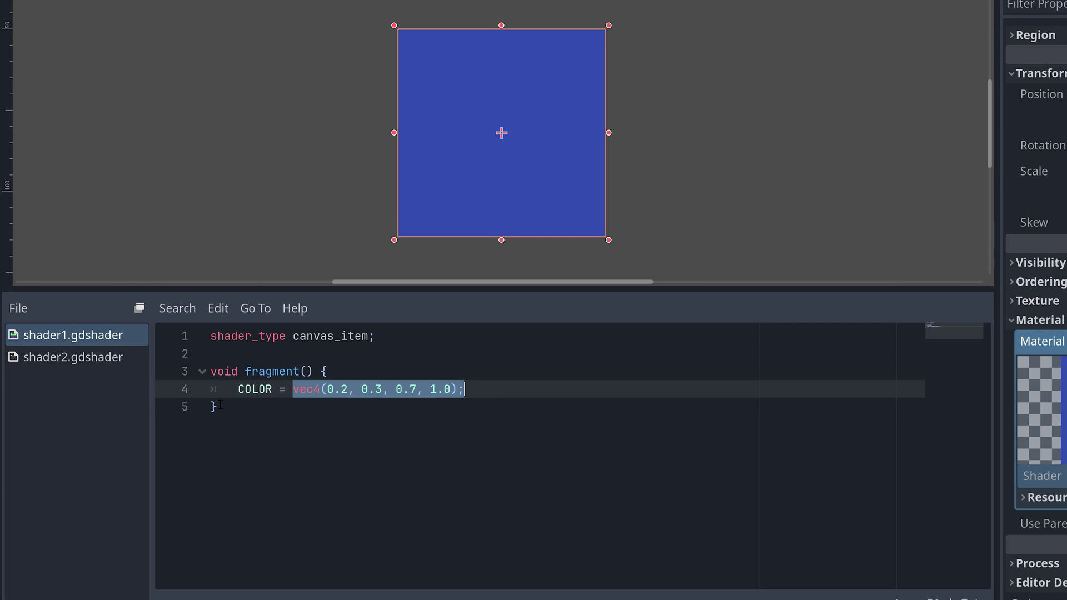
pyautogui.click(94, 357)
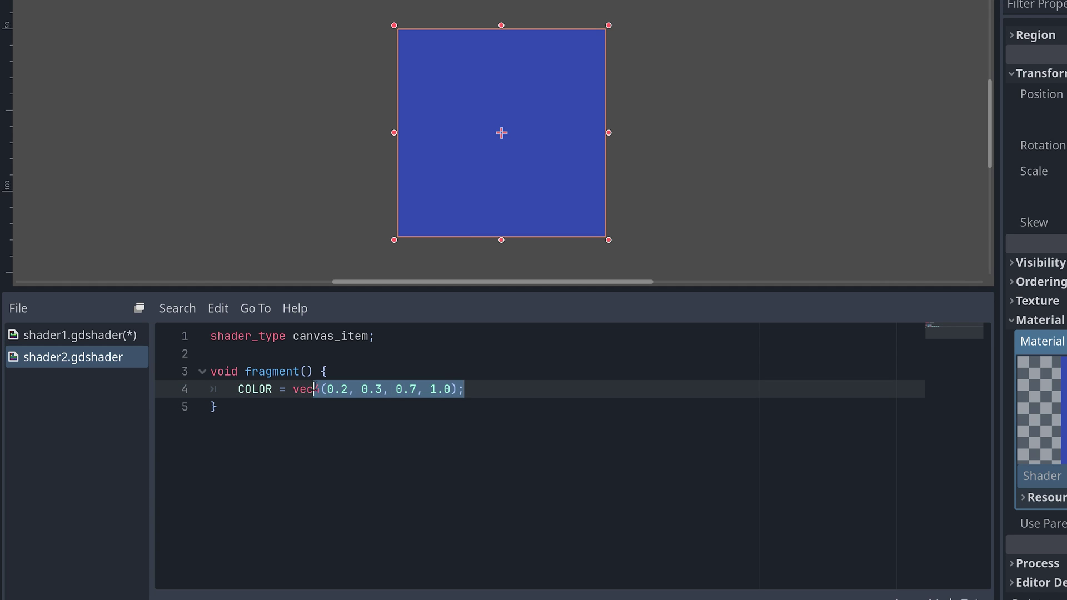
pyautogui.moveTo(465, 389); pyautogui.dragTo(292, 389)
pyautogui.write('COLOR = COLO')
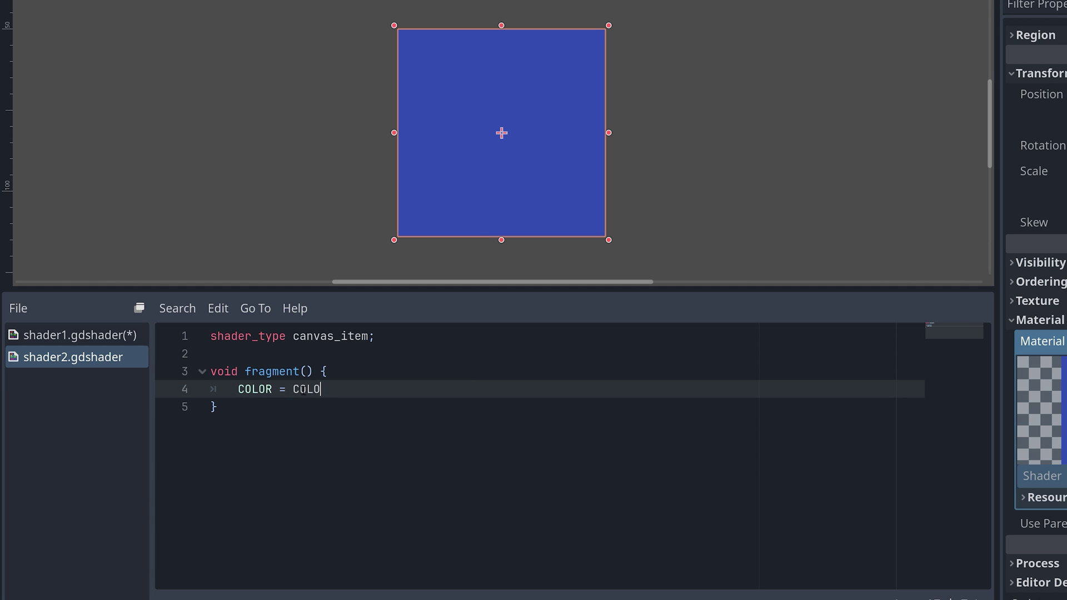
pyautogui.write('R;')
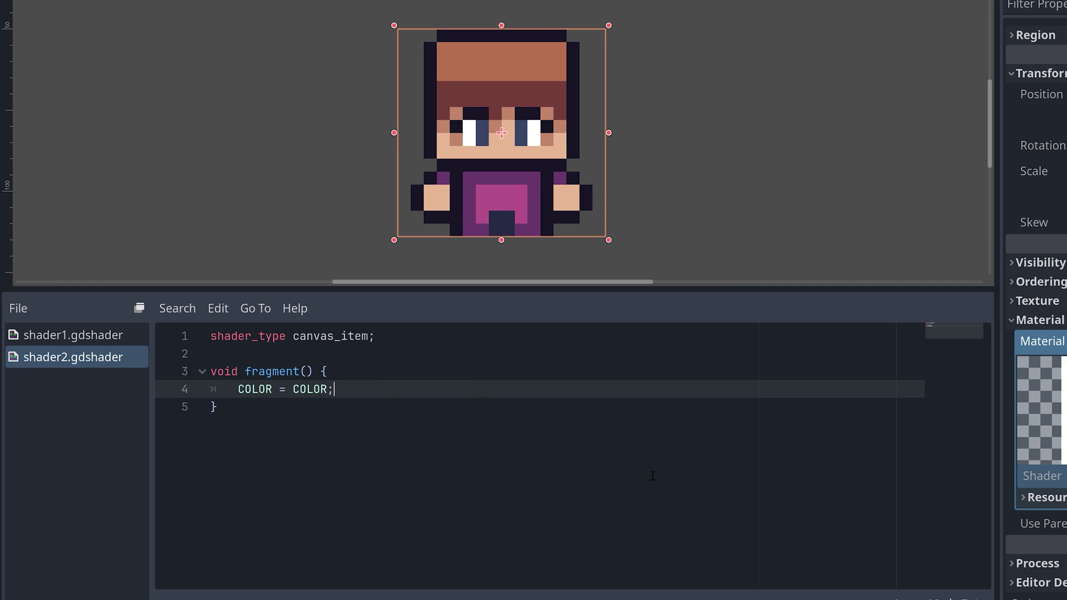
pyautogui.hotkey('ctrl', 'z')
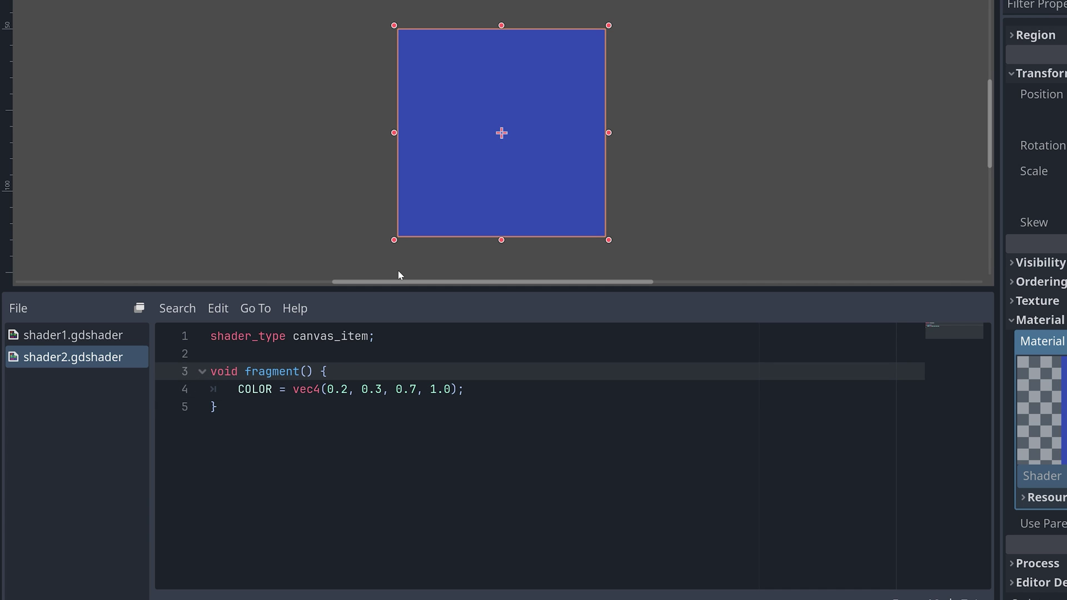
# Step: Move the COLOR assignment inside an if(COLOR.a > 0.0) block and save
pyautogui.press('Return')
pyautogui.write('i')
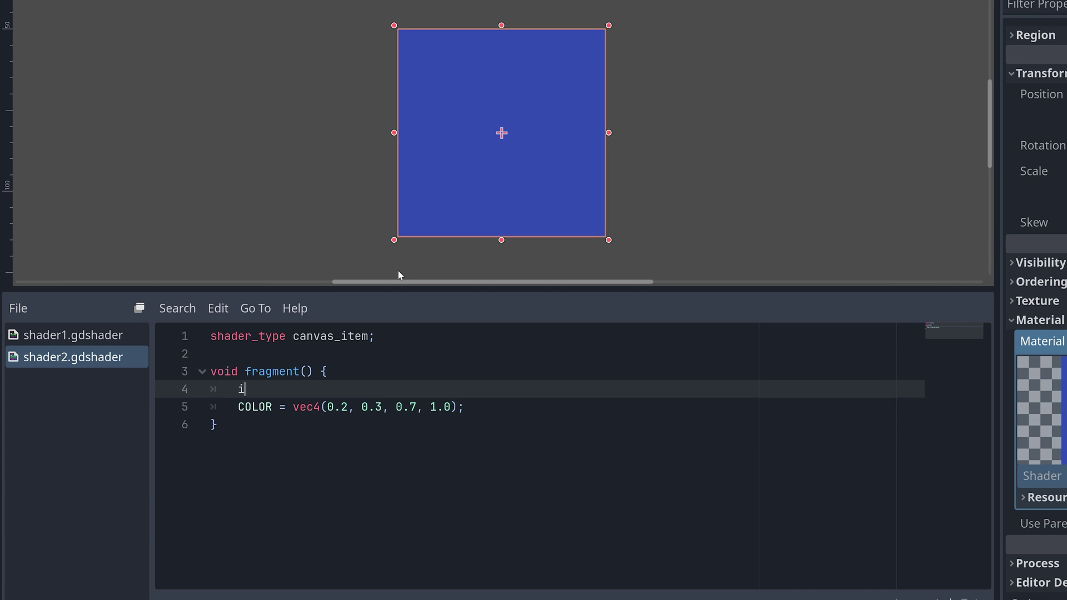
pyautogui.write('f(COLOR')
pyautogui.write('.a')
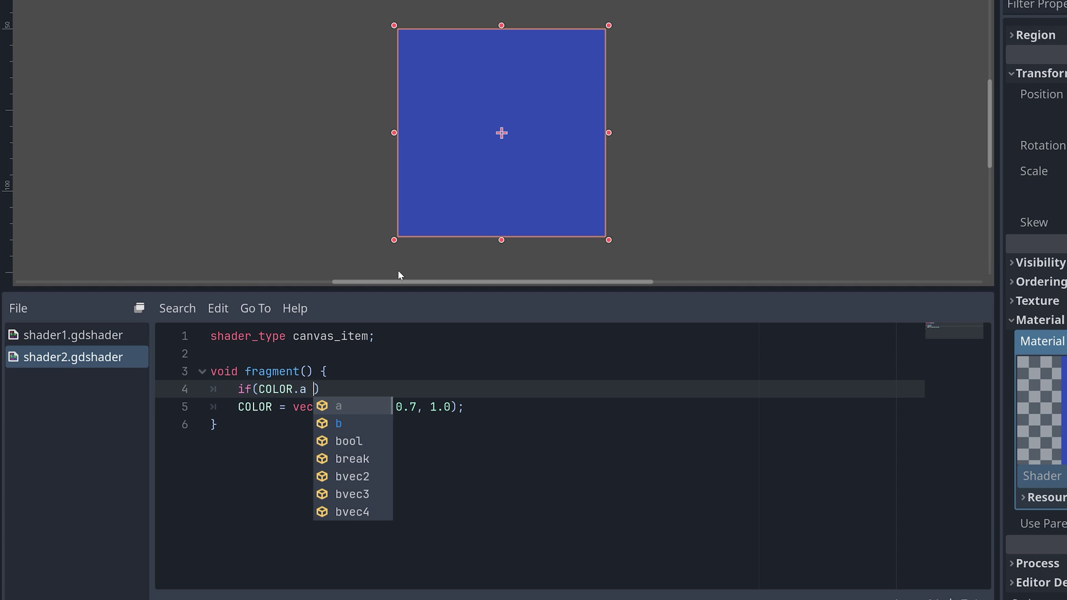
pyautogui.write(' > 0.0')
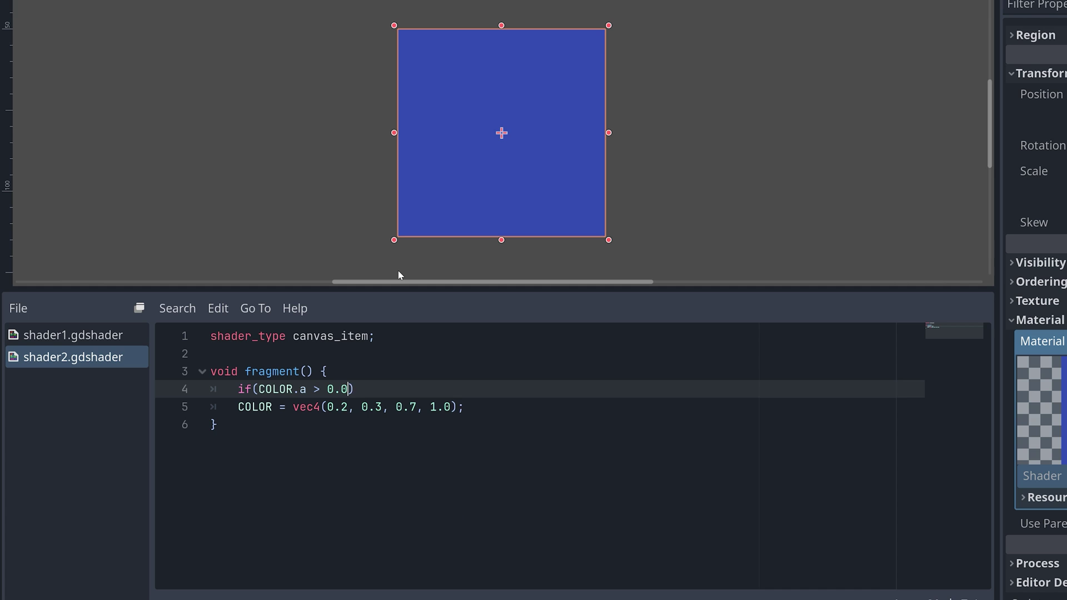
pyautogui.press('Right')
pyautogui.write('{')
pyautogui.press('Return')
pyautogui.moveTo(465, 442); pyautogui.dragTo(238, 442)
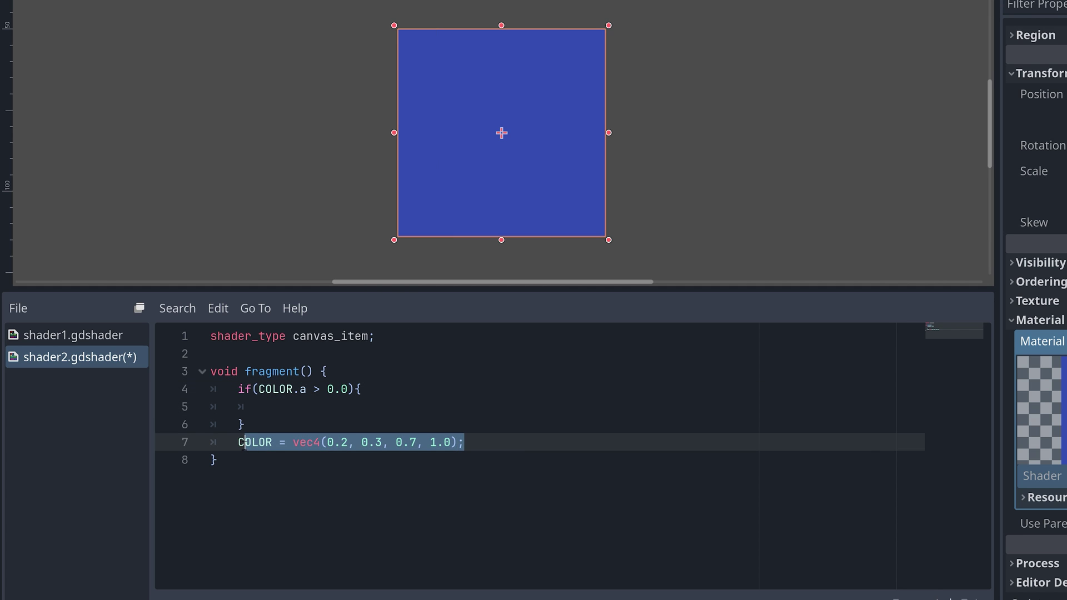
pyautogui.hotkey('ctrl', 'x')
pyautogui.press('Up')
pyautogui.press('Up')
pyautogui.hotkey('ctrl', 'v')
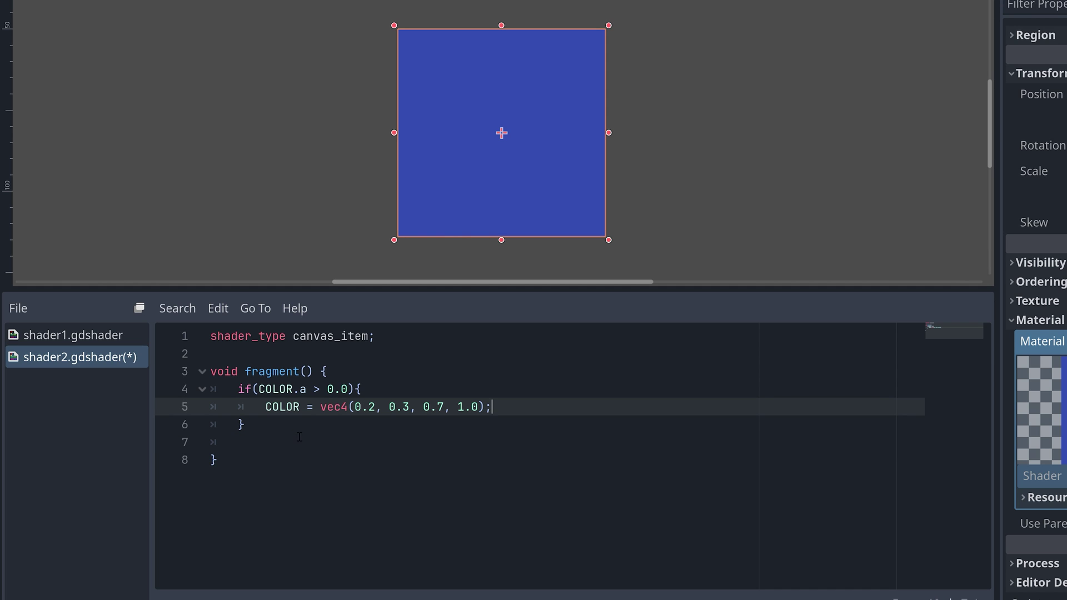
pyautogui.press('Down')
pyautogui.press('Down')
pyautogui.press('BackSpace')
pyautogui.press('BackSpace')
pyautogui.hotkey('ctrl', 's')
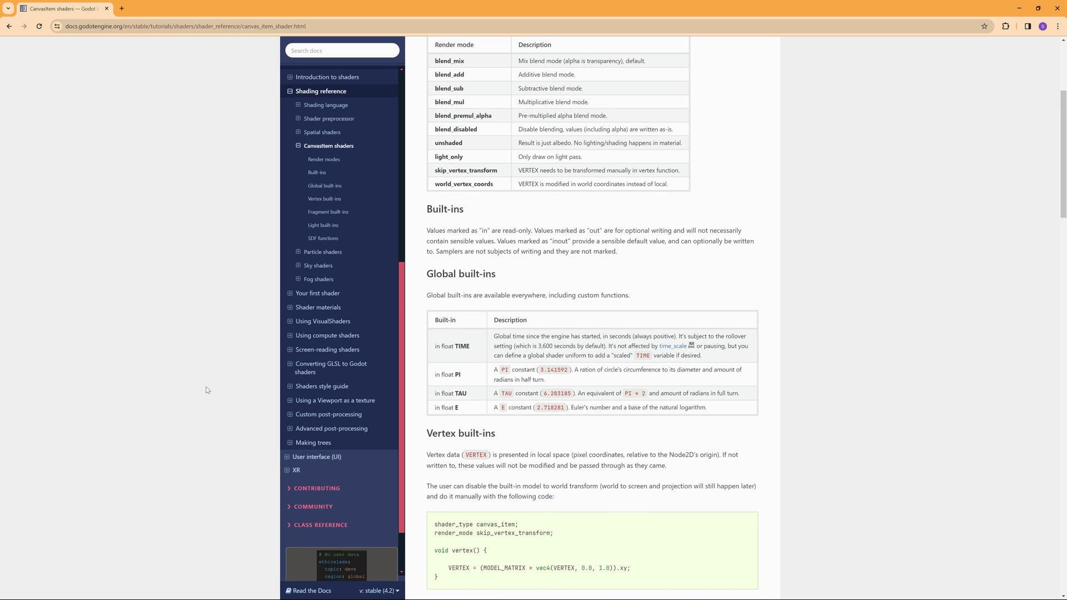
pyautogui.scroll(-1, 207, 389)
pyautogui.scroll(-1, 207, 389)
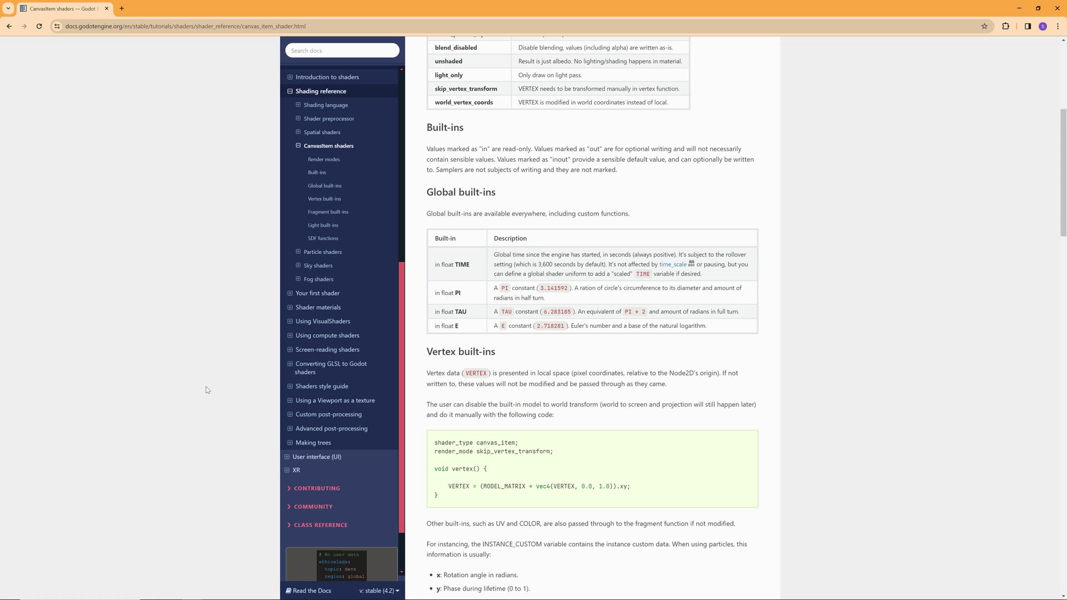
pyautogui.scroll(-1, 206, 390)
pyautogui.scroll(-1, 207, 389)
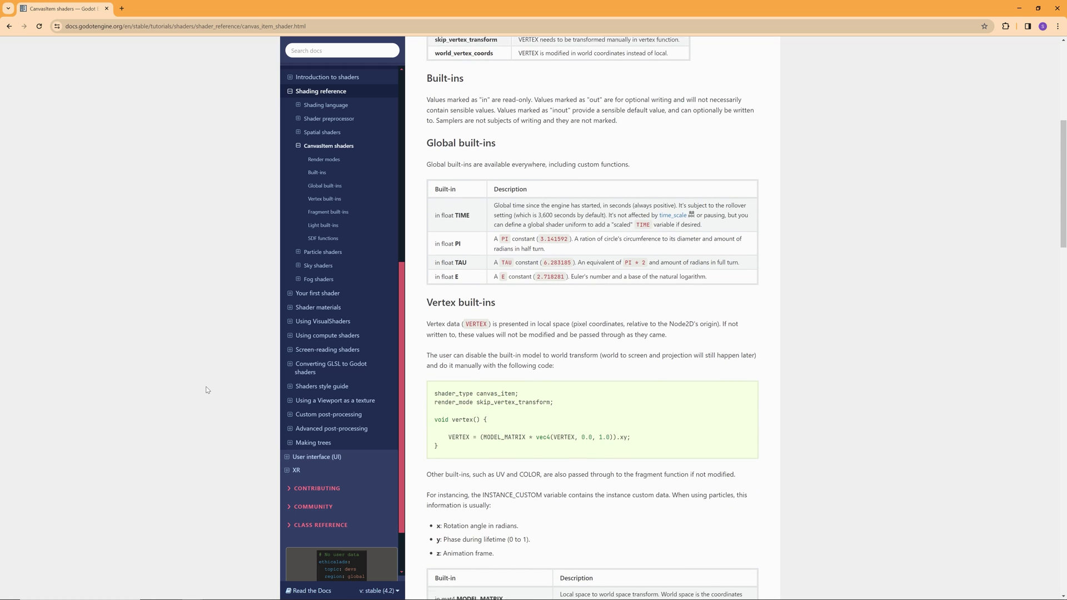
pyautogui.scroll(-1, 206, 389)
pyautogui.scroll(-1, 207, 389)
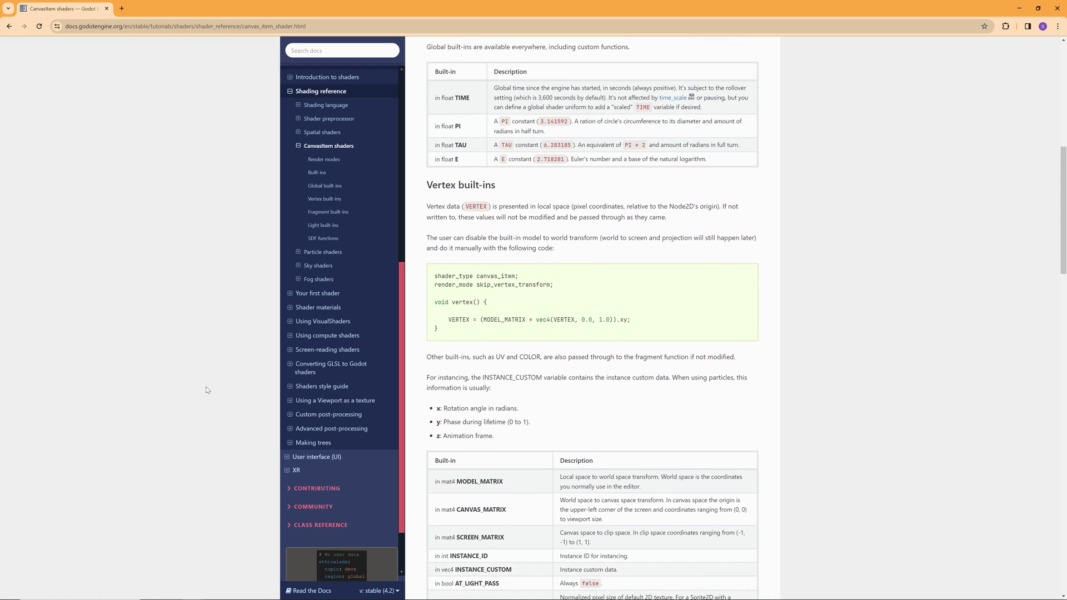
pyautogui.scroll(-1, 215, 385)
pyautogui.scroll(-1, 216, 386)
pyautogui.scroll(-1, 215, 386)
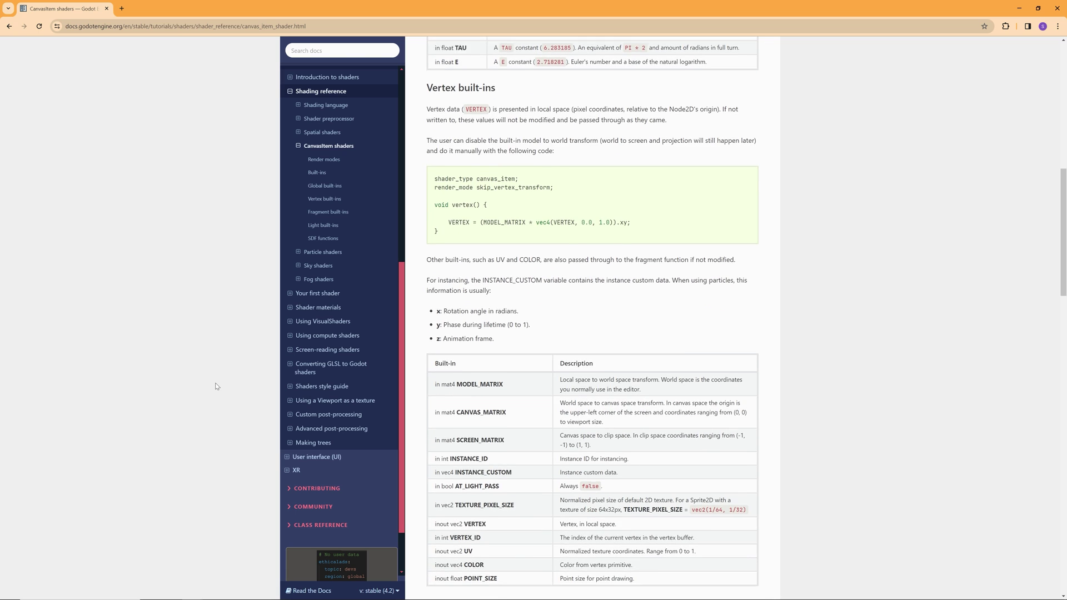
pyautogui.scroll(-1, 216, 386)
pyautogui.scroll(-1, 216, 387)
pyautogui.scroll(-1, 217, 386)
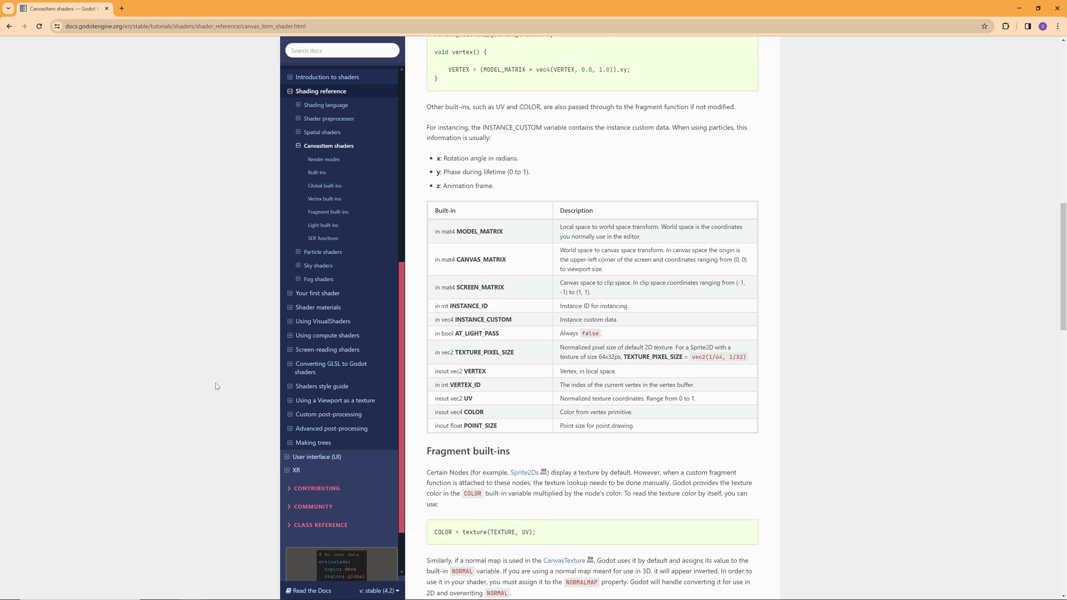
pyautogui.scroll(-1, 216, 386)
pyautogui.scroll(-1, 216, 386)
pyautogui.scroll(-1, 216, 386)
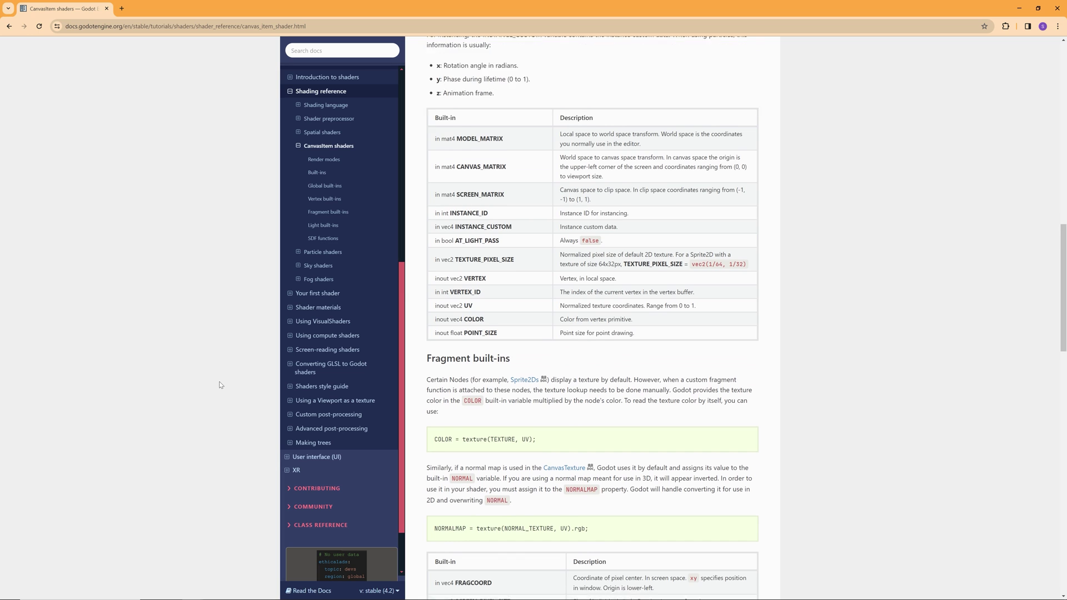
pyautogui.scroll(-1, 218, 385)
pyautogui.scroll(-2, 221, 384)
pyautogui.scroll(-1, 220, 384)
pyautogui.scroll(-1, 220, 384)
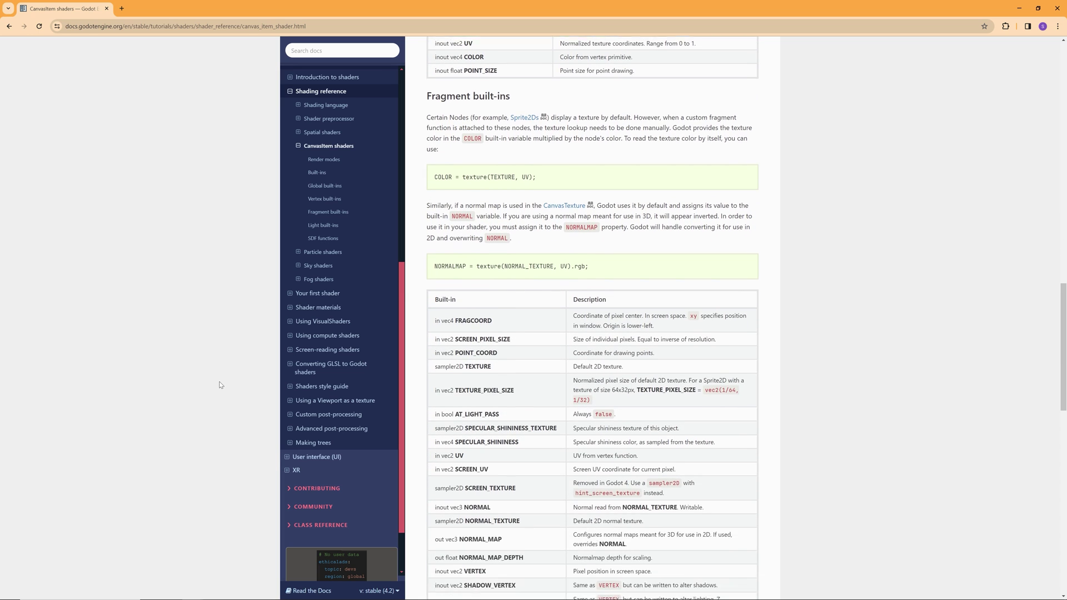
pyautogui.scroll(-2, 220, 385)
pyautogui.scroll(-2, 221, 384)
pyautogui.scroll(-1, 220, 384)
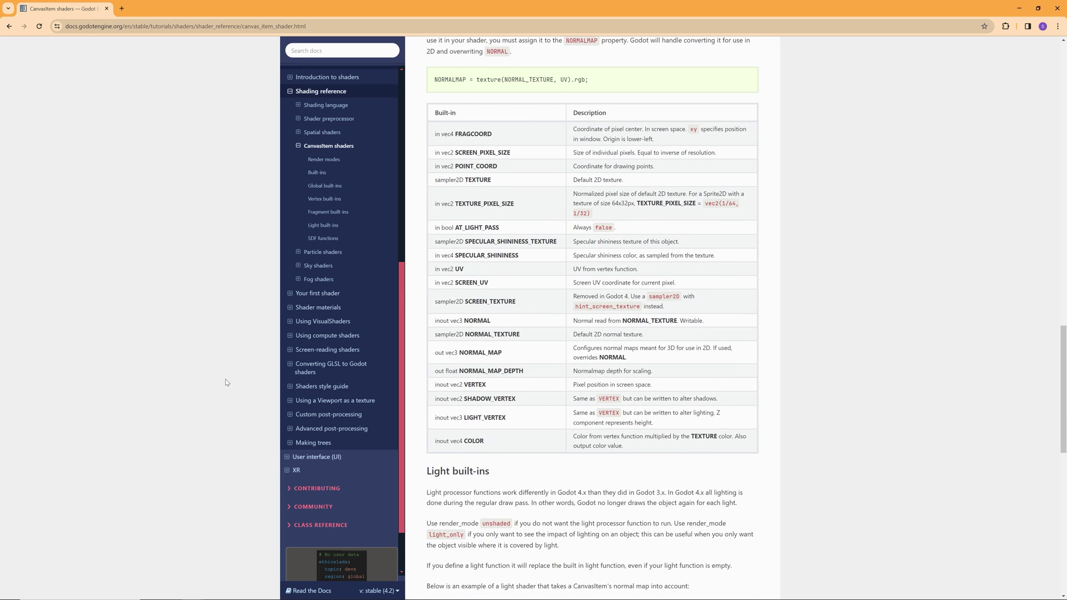
pyautogui.scroll(-1, 225, 383)
pyautogui.scroll(-3, 225, 382)
pyautogui.scroll(-4, 225, 382)
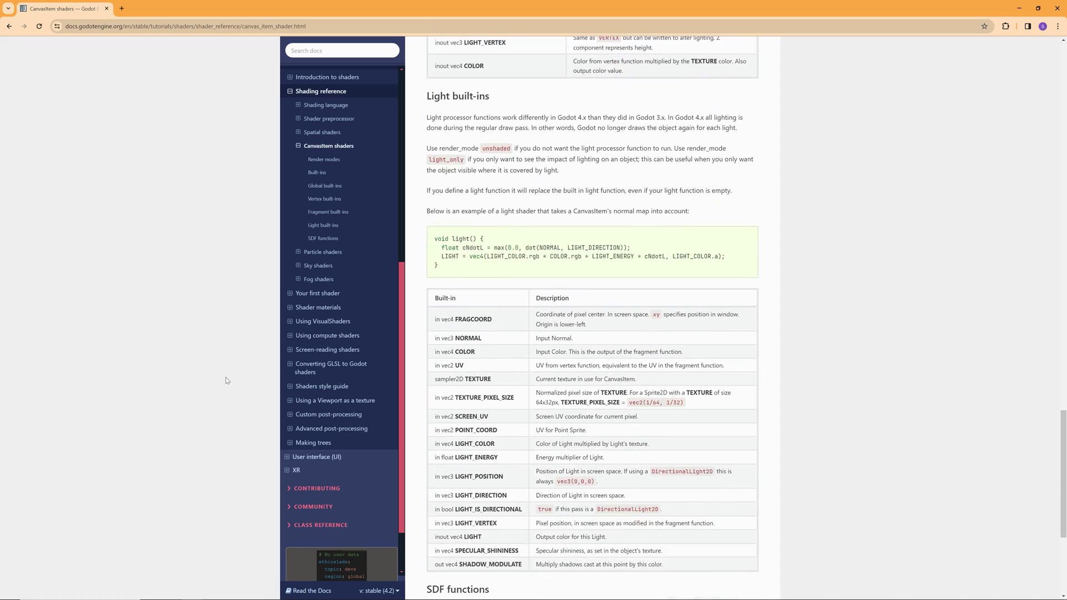
pyautogui.scroll(-3, 225, 380)
pyautogui.scroll(-2, 226, 381)
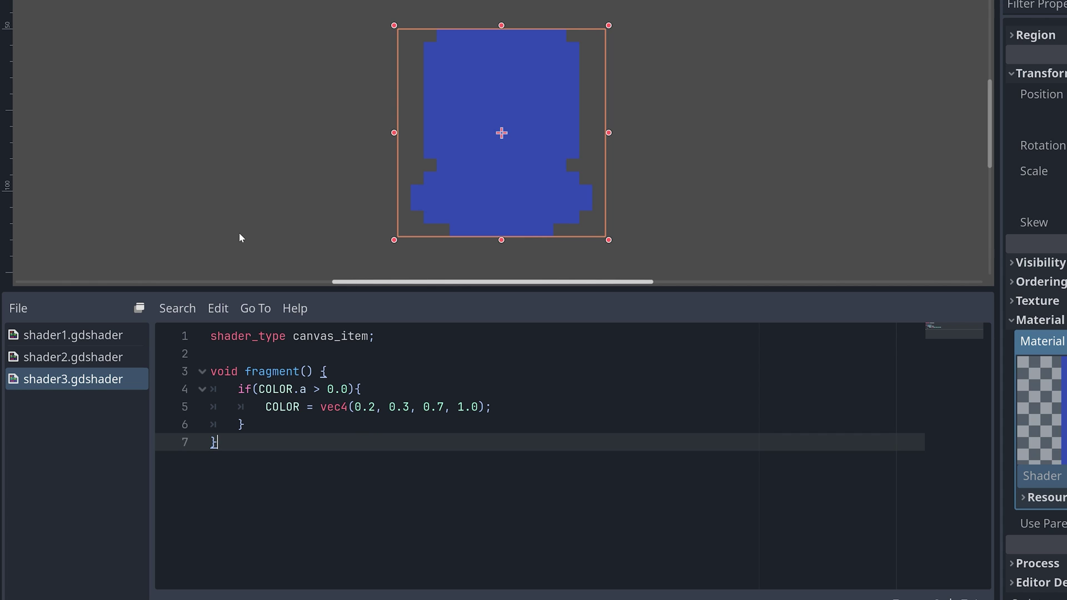
# Step: Deselect the sprite and change line 5's vec4 to (0.2, 0.6, 0.8, 1.0) for light blue
pyautogui.click(230, 182)
pyautogui.click(354, 430)
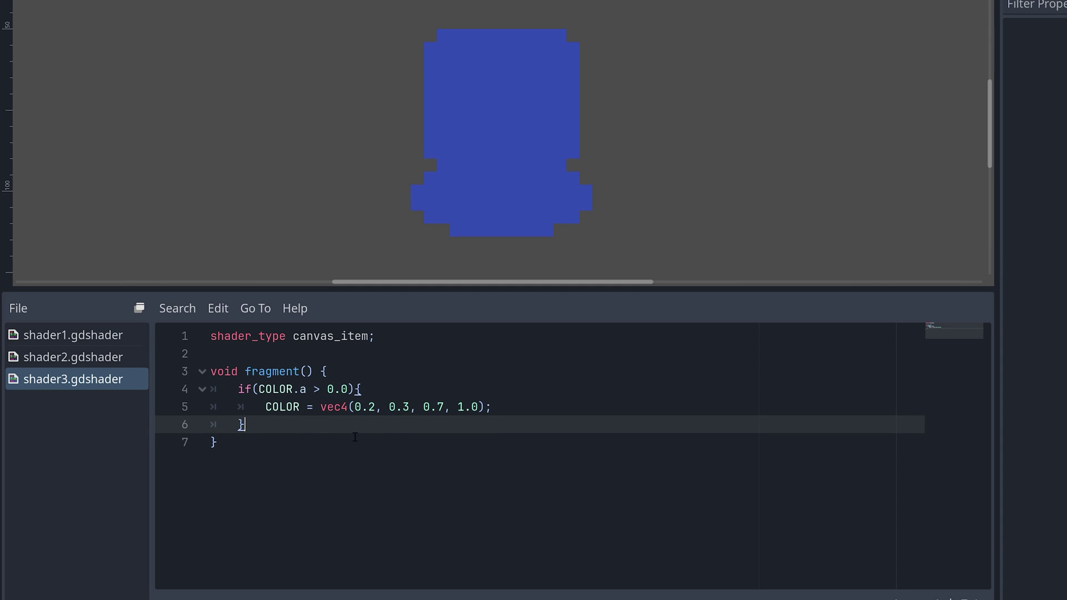
pyautogui.click(496, 410)
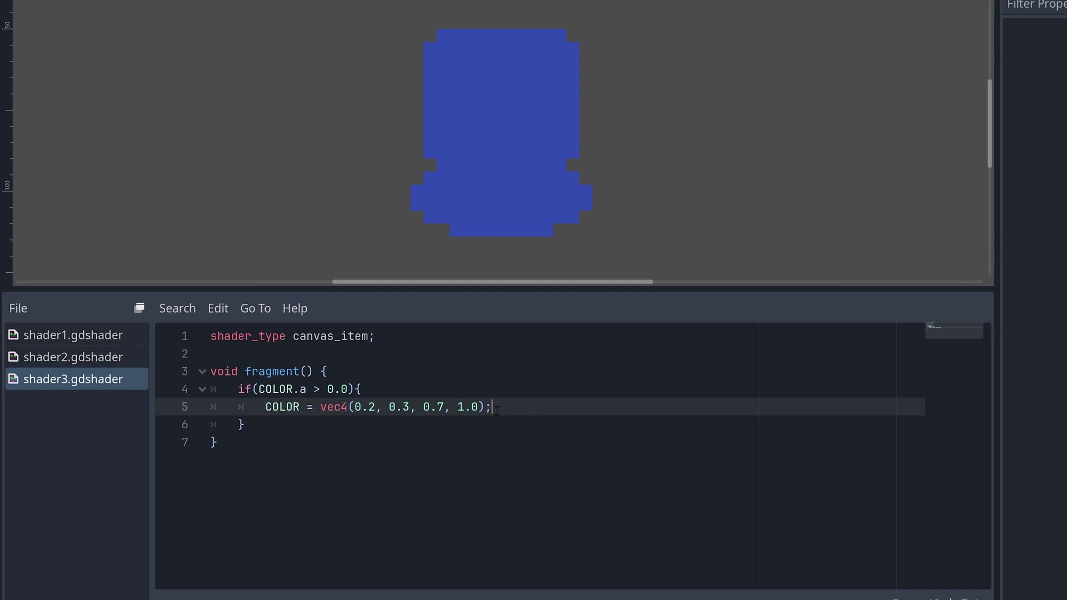
pyautogui.click(443, 408)
pyautogui.press('BackSpace')
pyautogui.write('8')
pyautogui.click(411, 407)
pyautogui.press('BackSpace')
pyautogui.write('6')
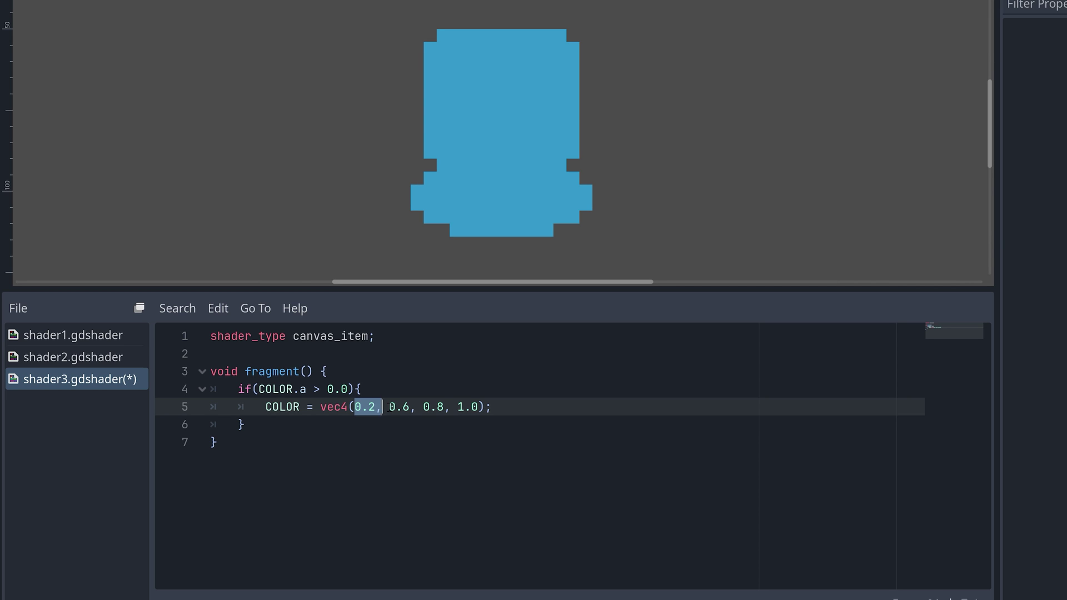
pyautogui.moveTo(354, 407); pyautogui.dragTo(480, 407)
# Step: Save the per-channel inversion, then shorten line 5 to vec4(1.0 - COLOR.rgb, 1.0) and save
pyautogui.press('BackSpace')
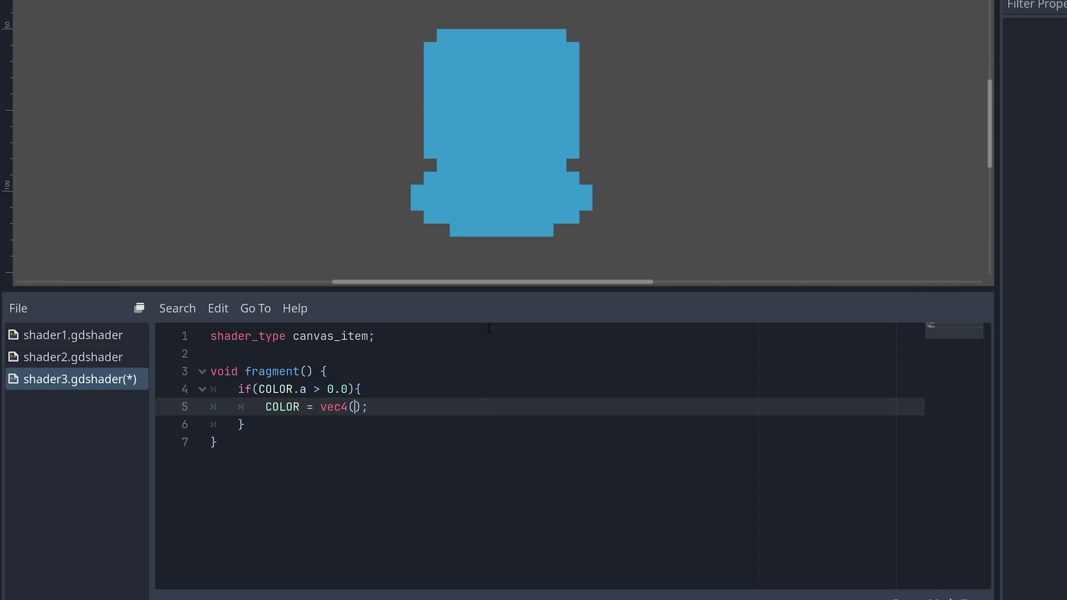
pyautogui.write('1.0')
pyautogui.write('-COLOR.')
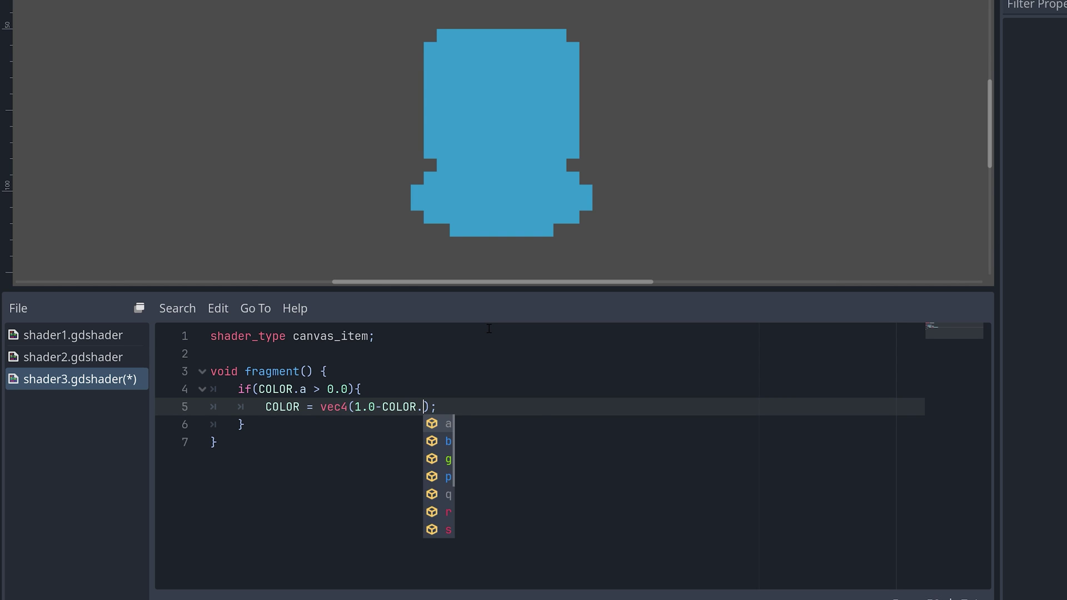
pyautogui.write('r, 1.0')
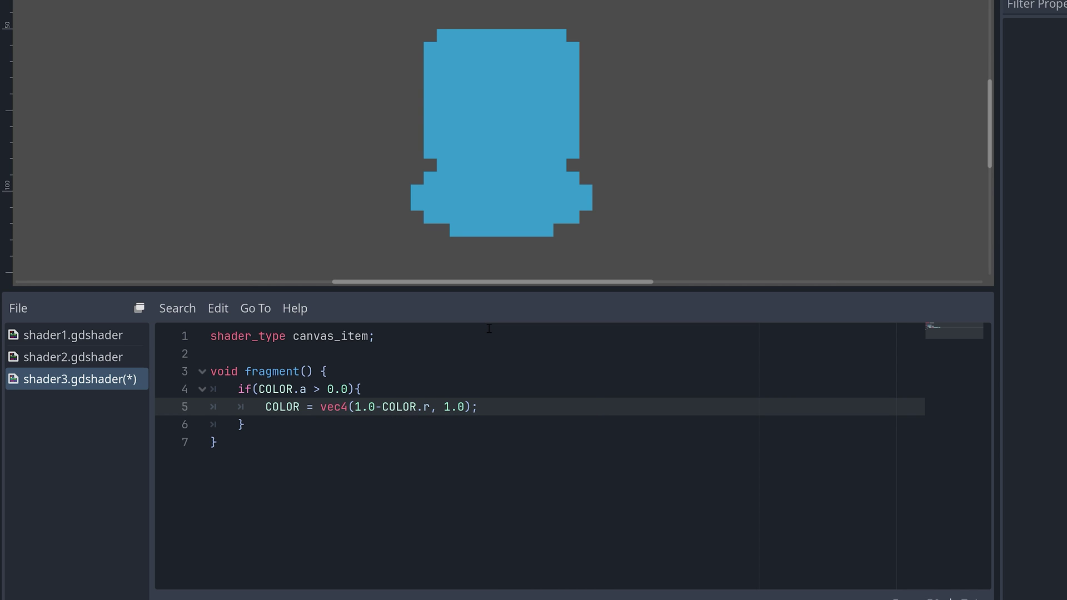
pyautogui.write('-COLOR.')
pyautogui.write('g, 1.0')
pyautogui.write('-COL')
pyautogui.write('OR.b, 1.')
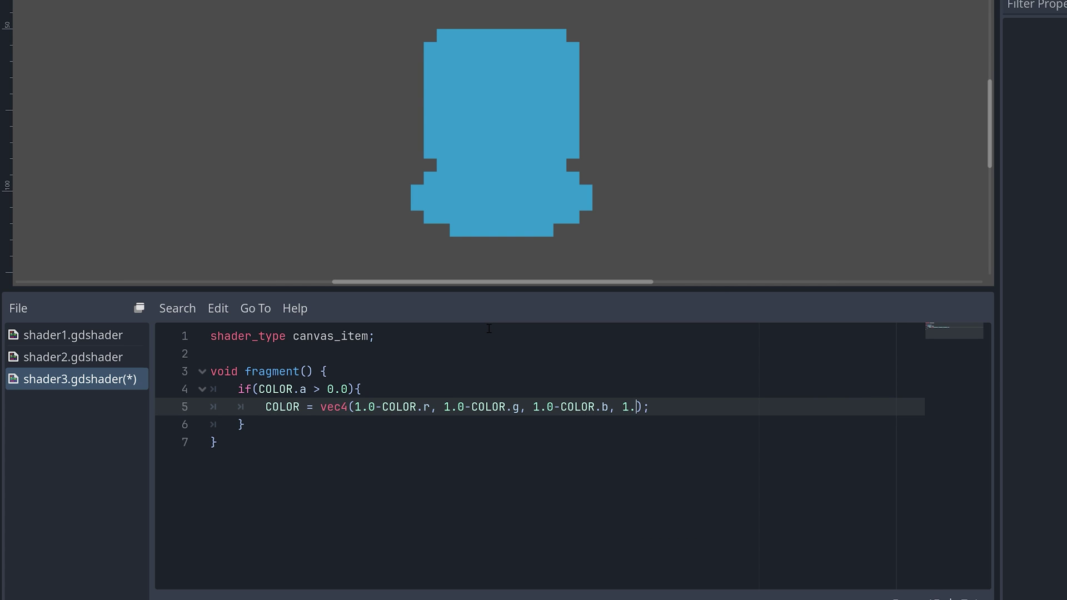
pyautogui.write('0')
pyautogui.hotkey('ctrl', 's')
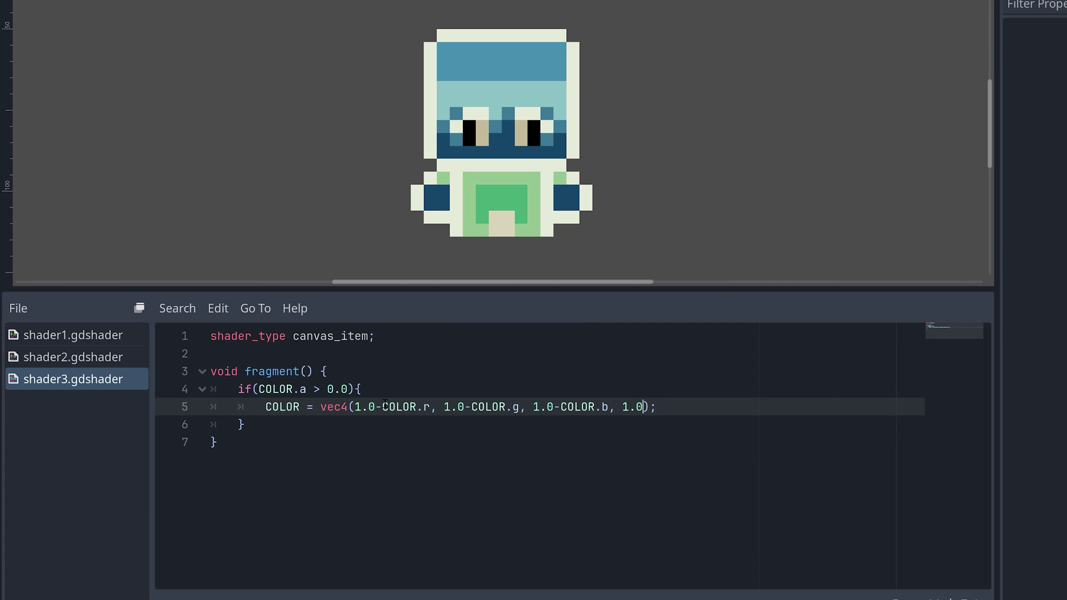
pyautogui.moveTo(356, 407); pyautogui.dragTo(642, 415)
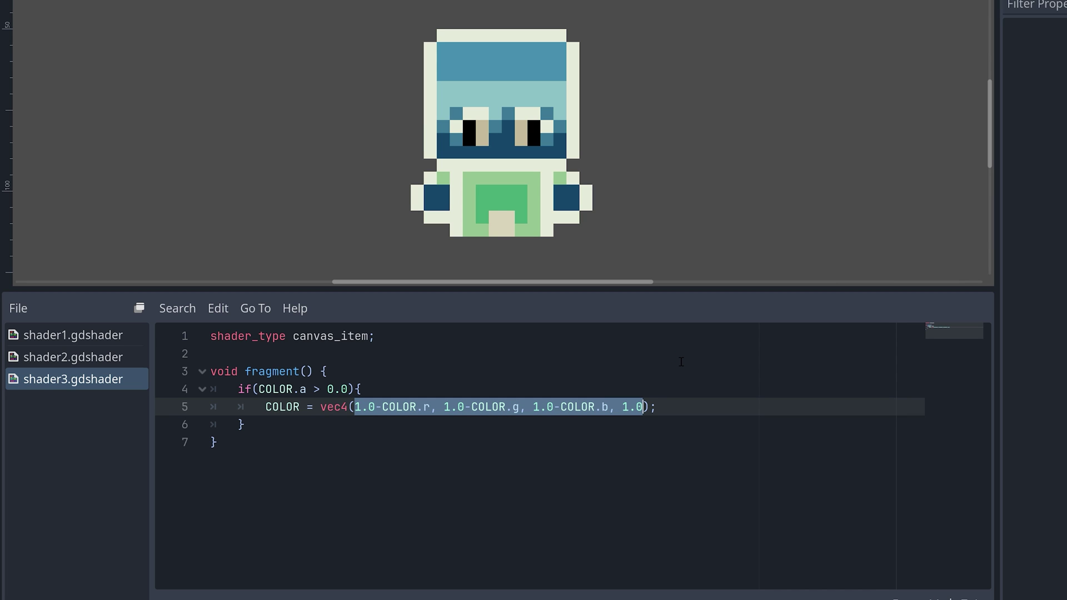
pyautogui.press('BackSpace')
pyautogui.write('1.0 ')
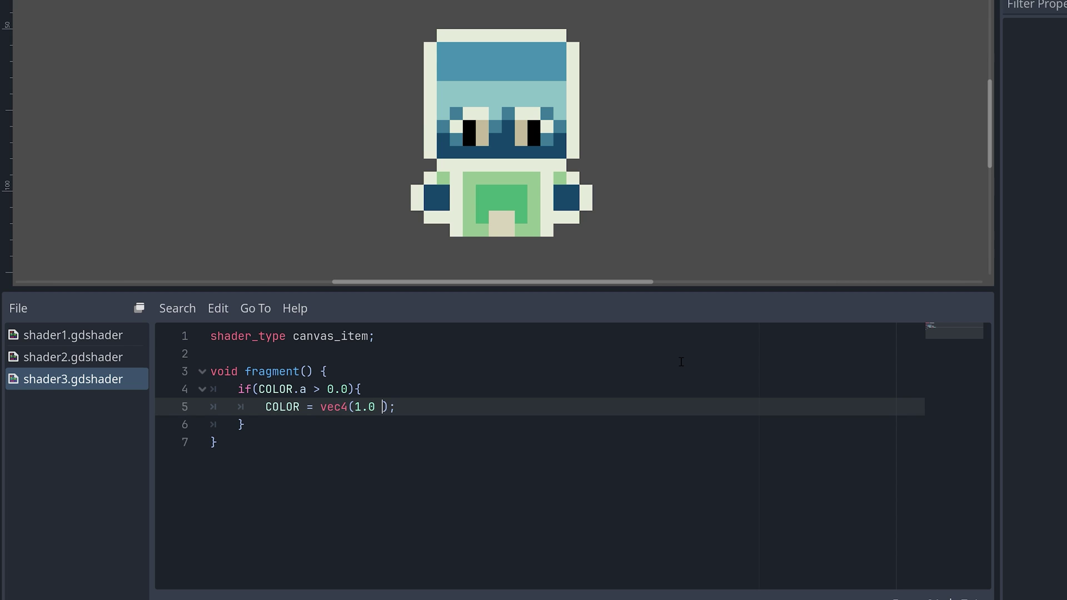
pyautogui.write('- COLOR')
pyautogui.write('.rgb, ')
pyautogui.write('1.0')
pyautogui.hotkey('ctrl', 's')
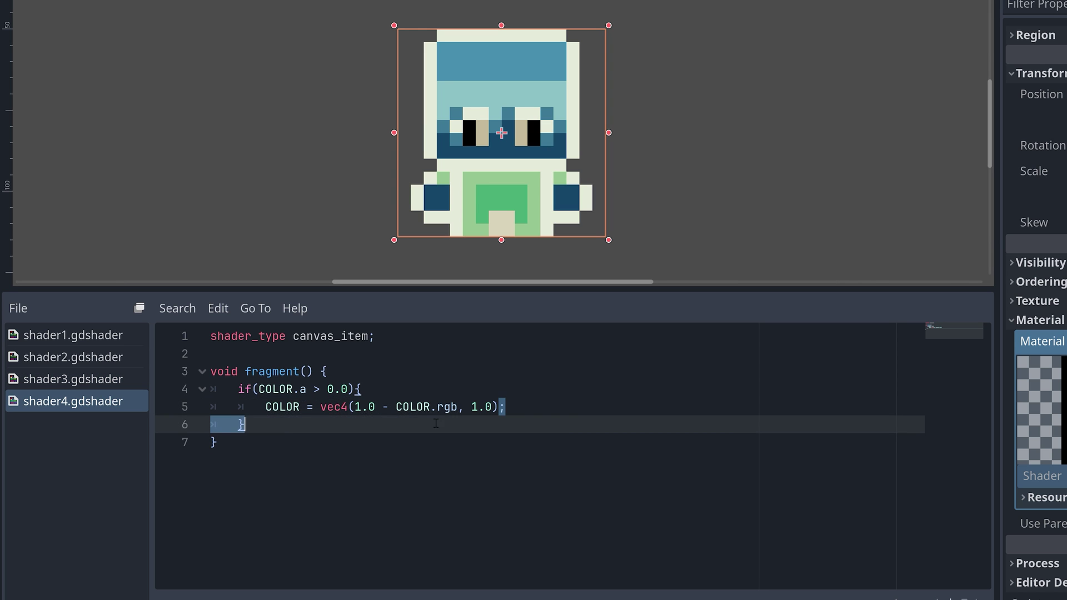
# Step: Replace shader4's inversion with COLOR.bgra, then COLOR.gggg, saving each swap
pyautogui.moveTo(321, 407); pyautogui.dragTo(500, 407)
pyautogui.press('BackSpace')
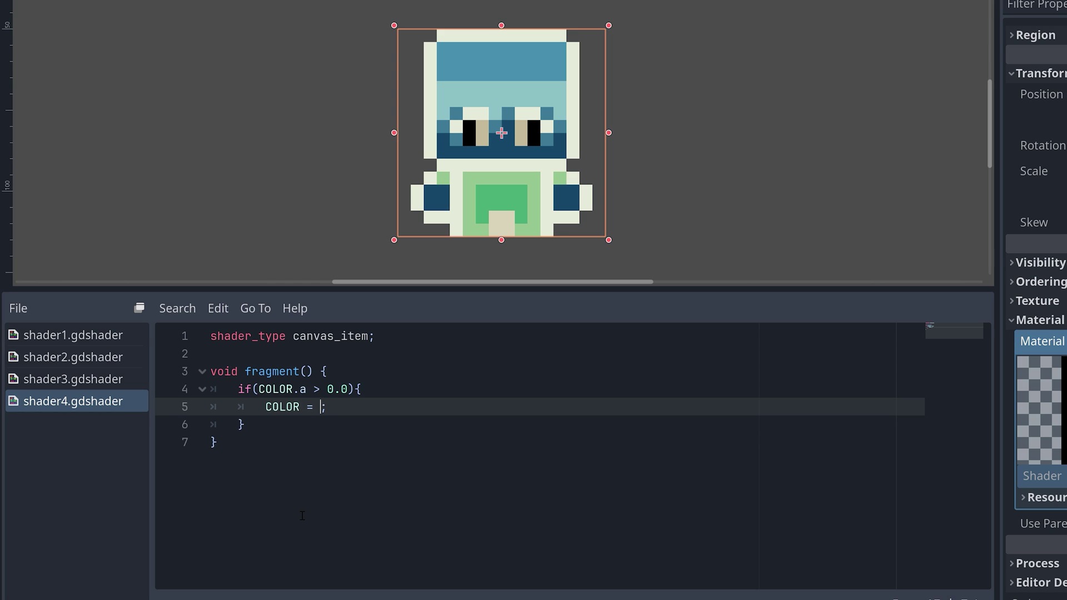
pyautogui.write('COLOR.')
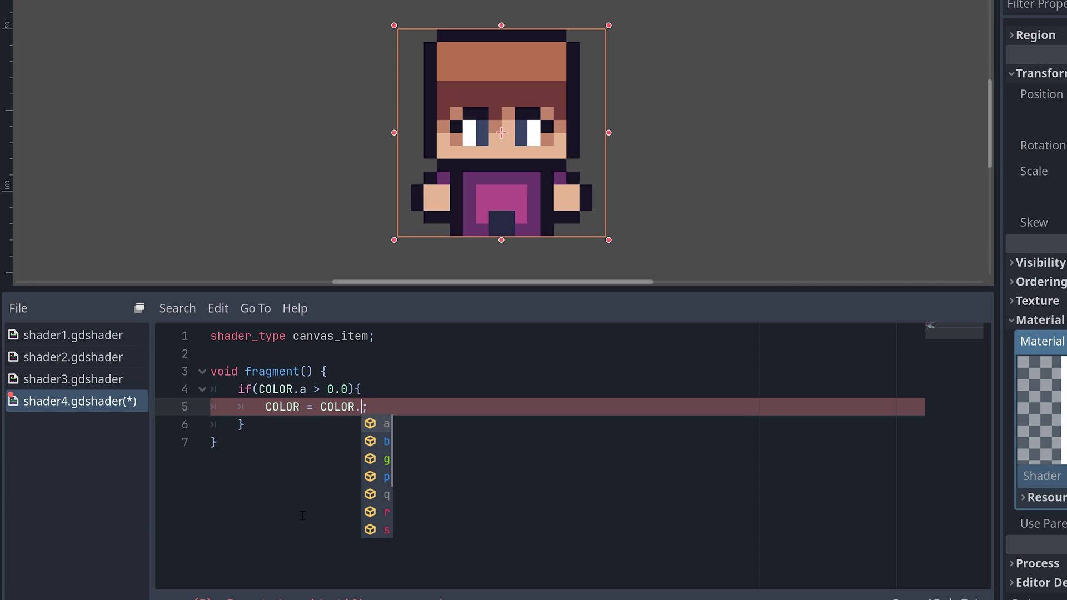
pyautogui.write('b')
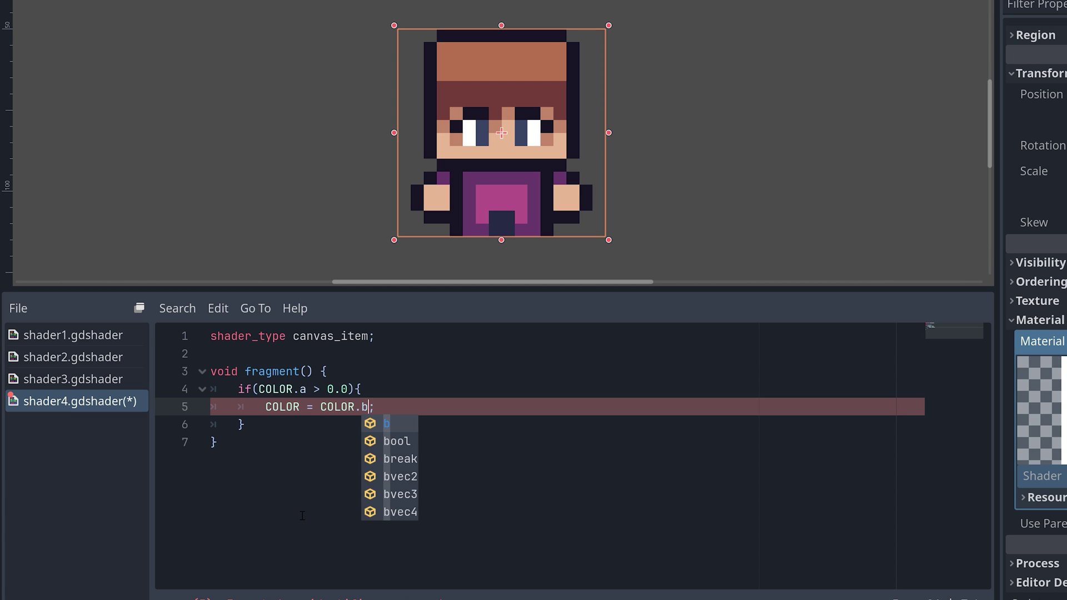
pyautogui.write('gra')
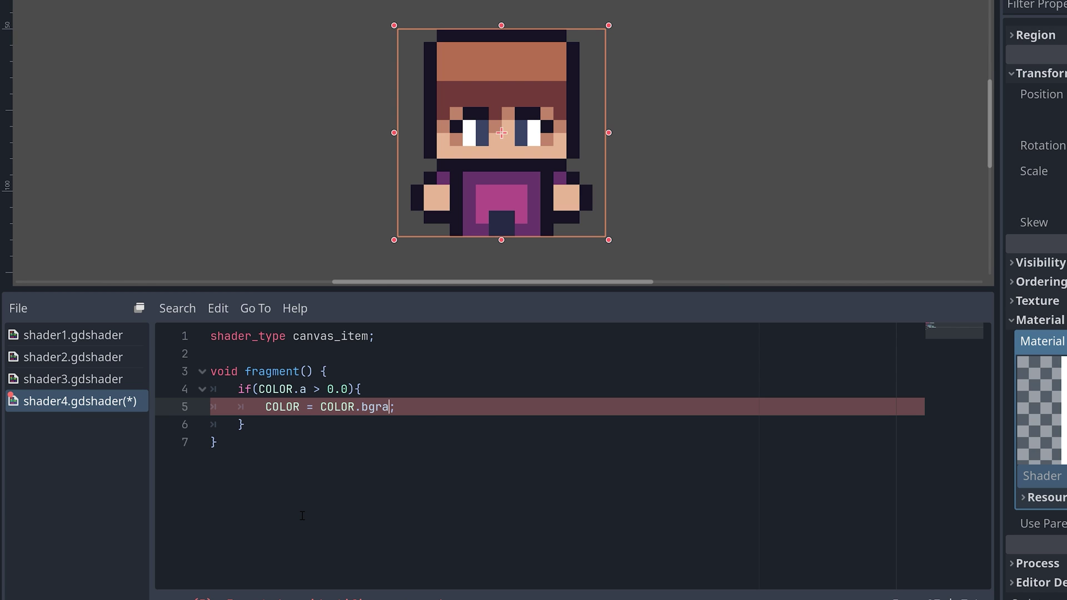
pyautogui.hotkey('ctrl', 's')
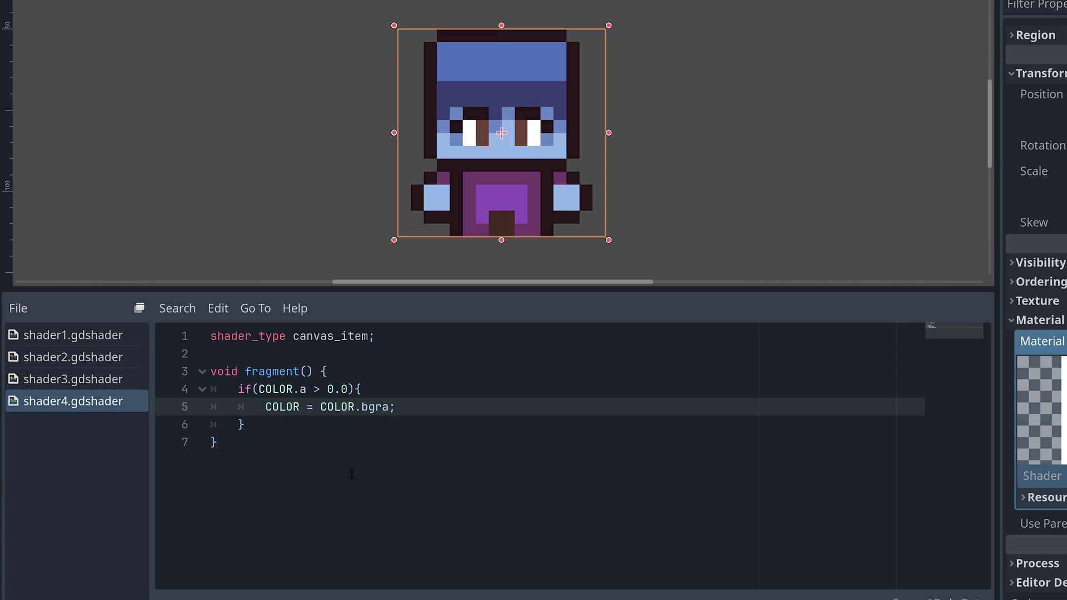
pyautogui.press('BackSpace')
pyautogui.press('BackSpace')
pyautogui.press('BackSpace')
pyautogui.press('BackSpace')
pyautogui.write('g')
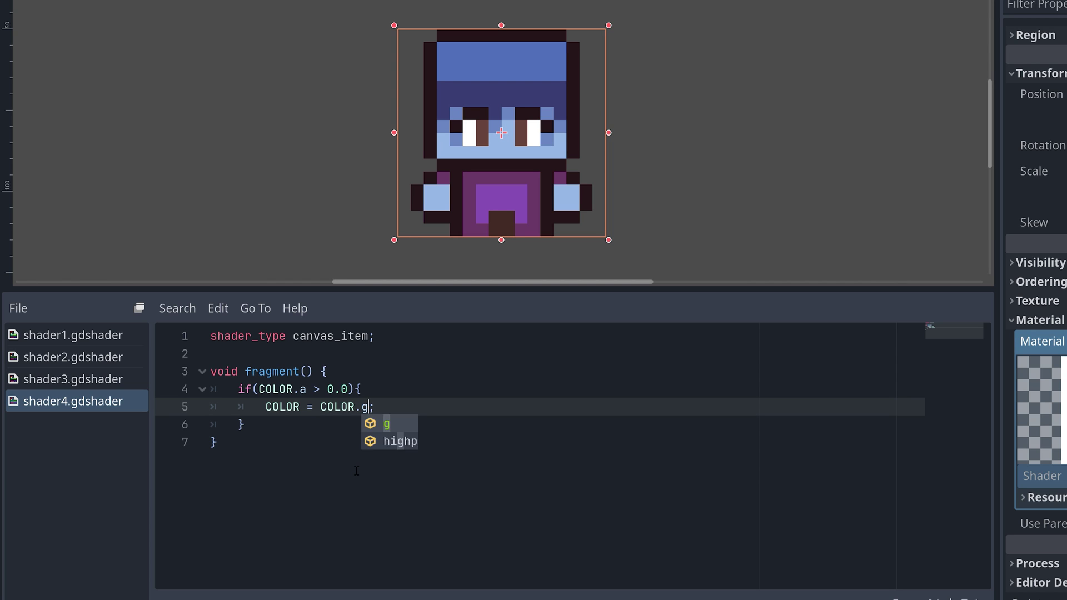
pyautogui.write('ggg')
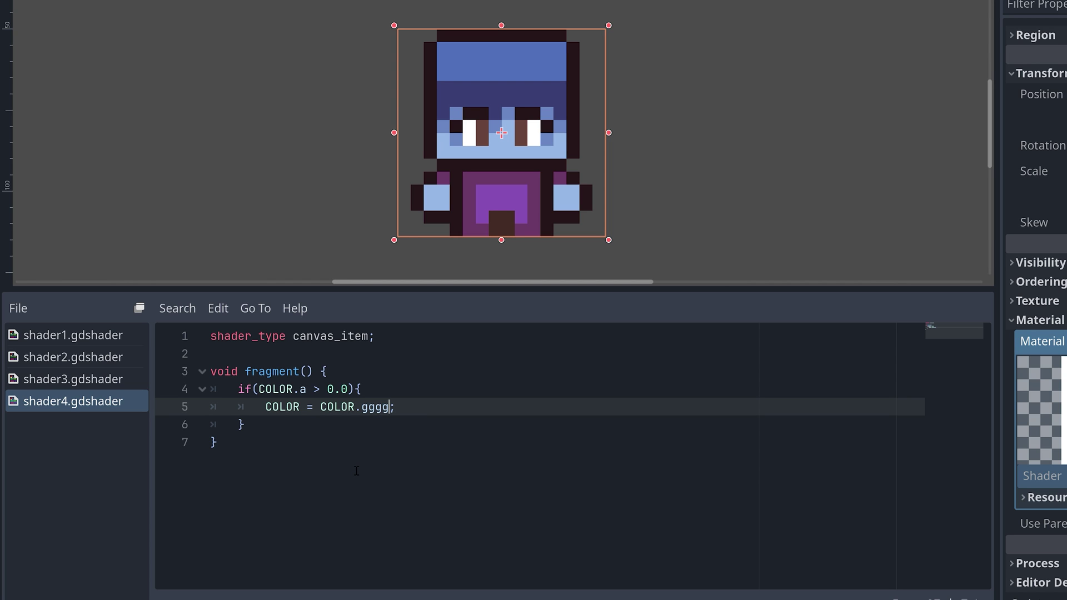
pyautogui.hotkey('ctrl', 's')
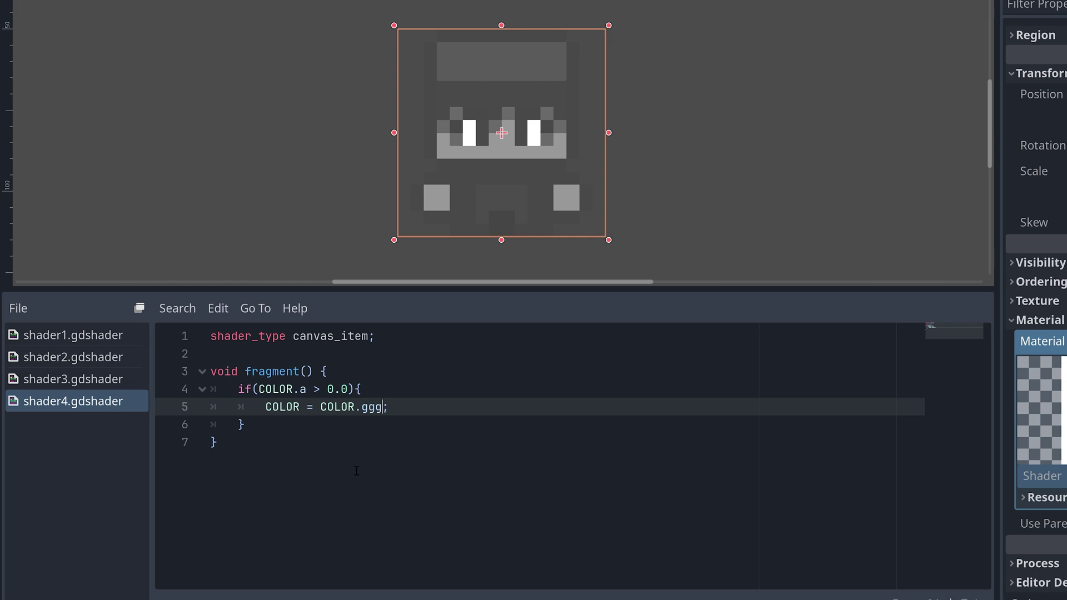
# Step: Try the COLOR.rrga and COLOR.bbga swaps, then clear back to an empty vec4()
pyautogui.press('BackSpace')
pyautogui.press('BackSpace')
pyautogui.press('BackSpace')
pyautogui.press('BackSpace')
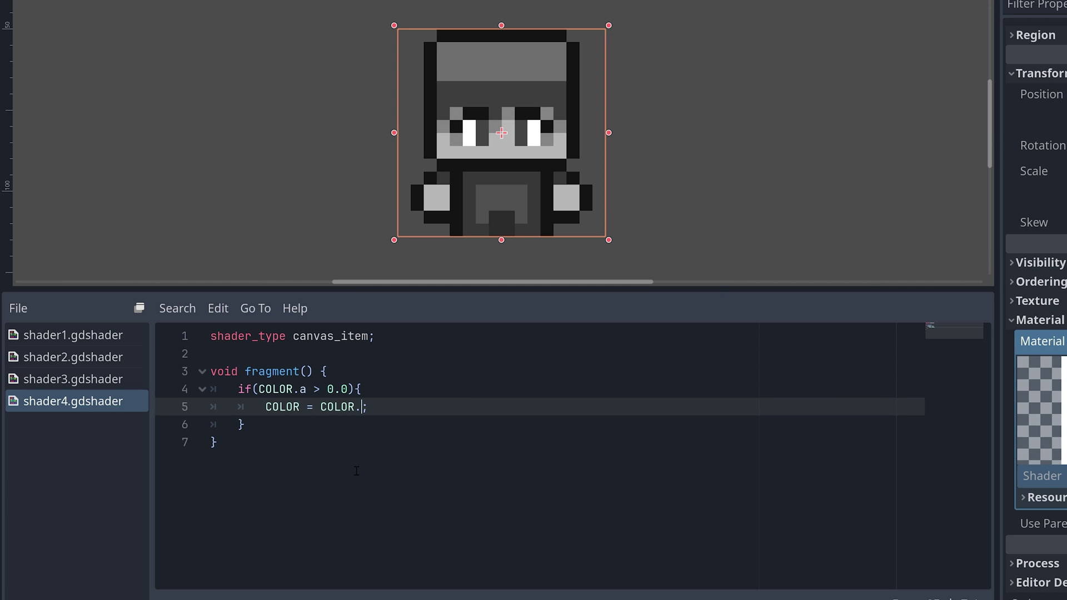
pyautogui.write('rrga')
pyautogui.hotkey('ctrl', 's')
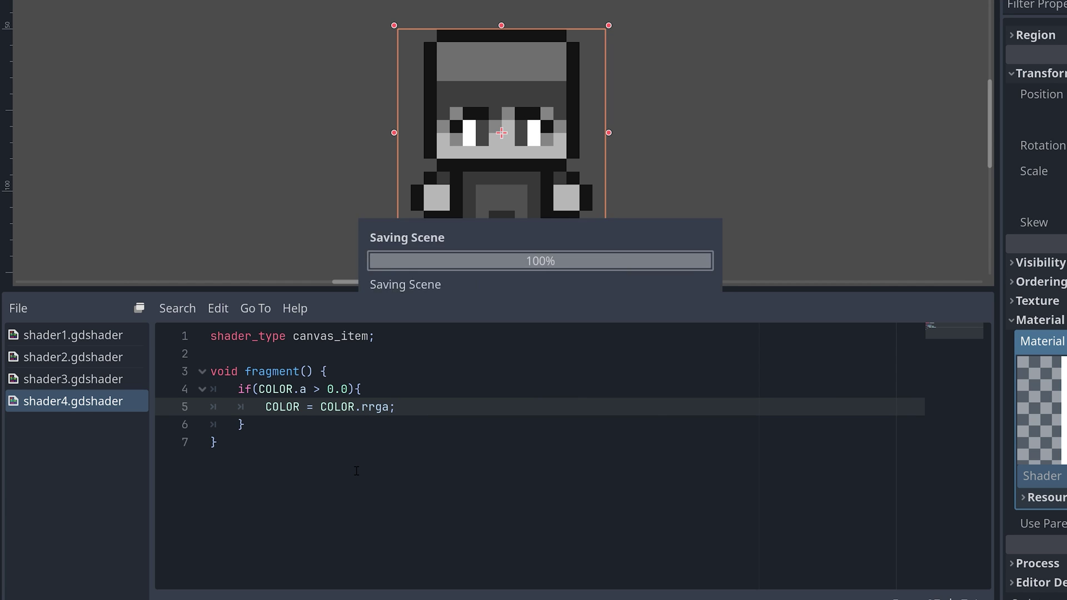
pyautogui.press('BackSpace')
pyautogui.press('BackSpace')
pyautogui.press('BackSpace')
pyautogui.press('BackSpace')
pyautogui.write('bb')
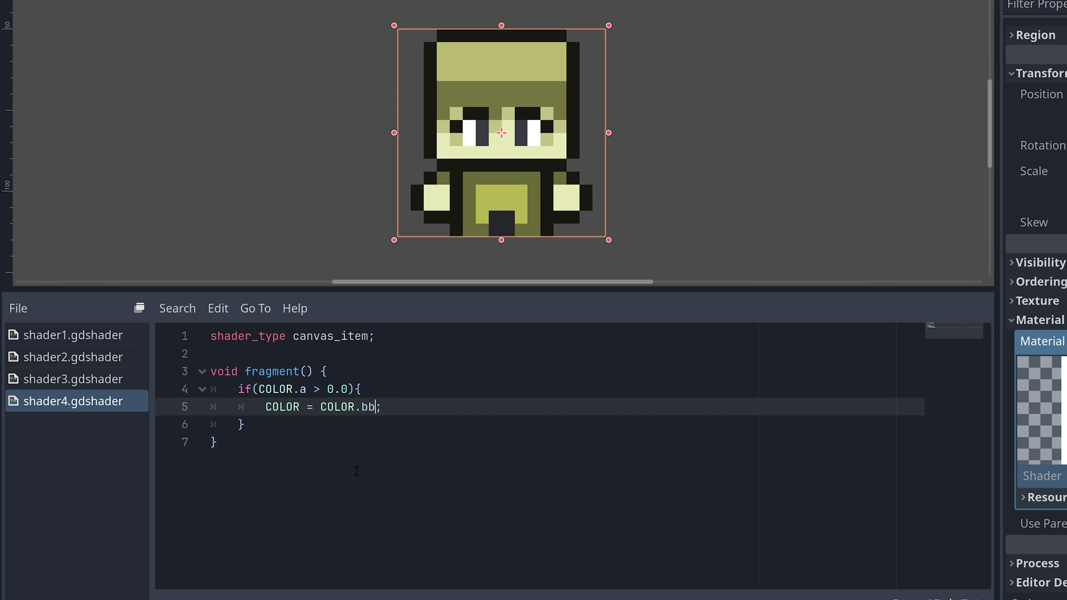
pyautogui.write('ga')
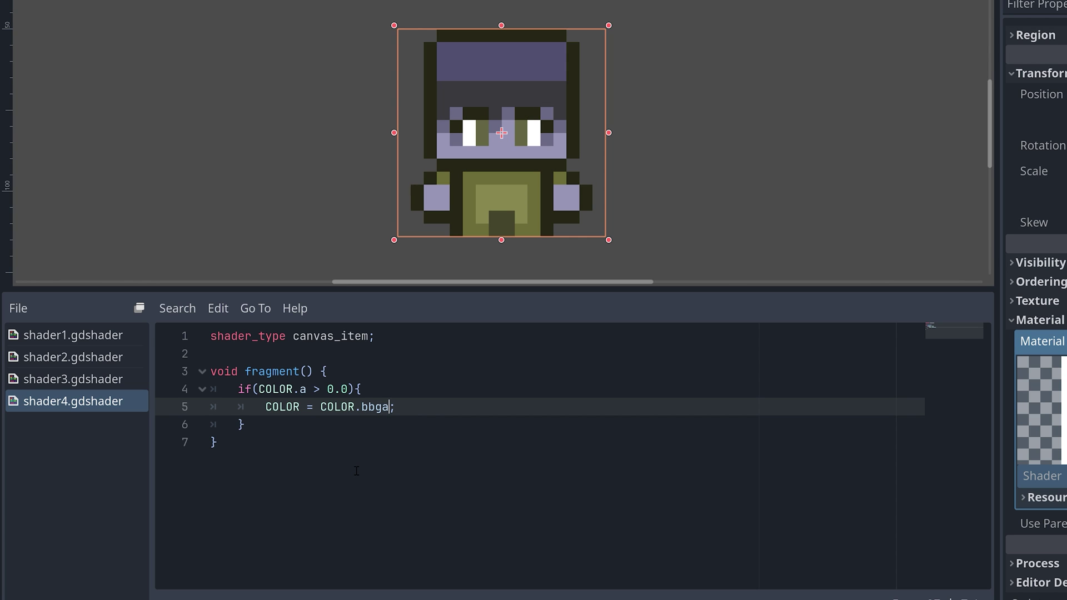
pyautogui.press('BackSpace')
pyautogui.press('BackSpace')
pyautogui.press('BackSpace')
pyautogui.press('BackSpace')
pyautogui.press('BackSpace')
pyautogui.press('BackSpace')
pyautogui.press('BackSpace')
pyautogui.press('BackSpace')
pyautogui.press('BackSpace')
pyautogui.press('BackSpace')
pyautogui.write('vec4(')
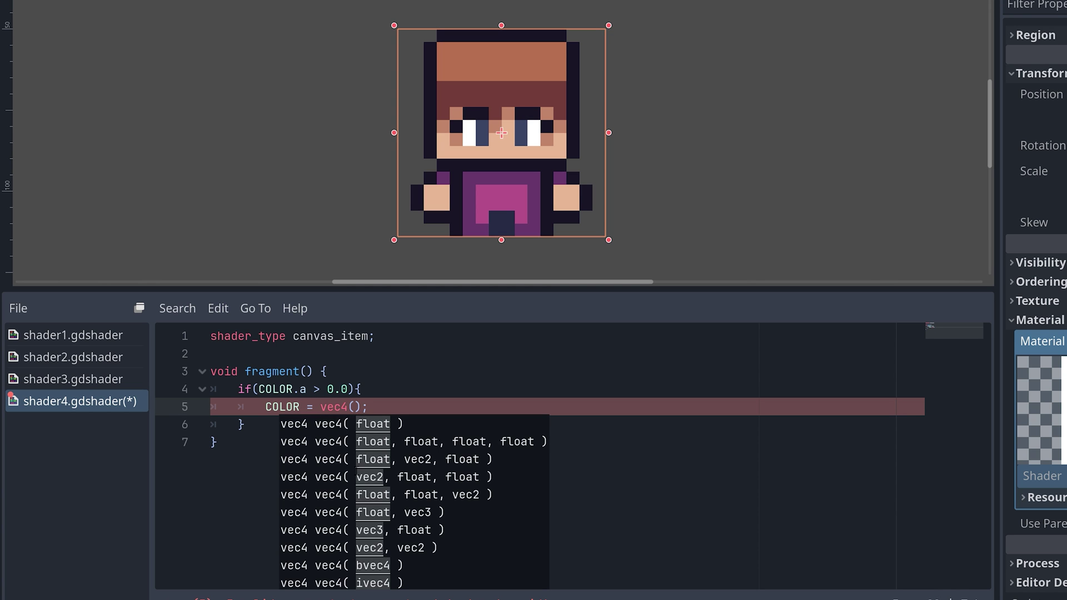
pyautogui.write('UV.x)')
pyautogui.press('BackSpace')
pyautogui.press('BackSpace')
pyautogui.write(', ')
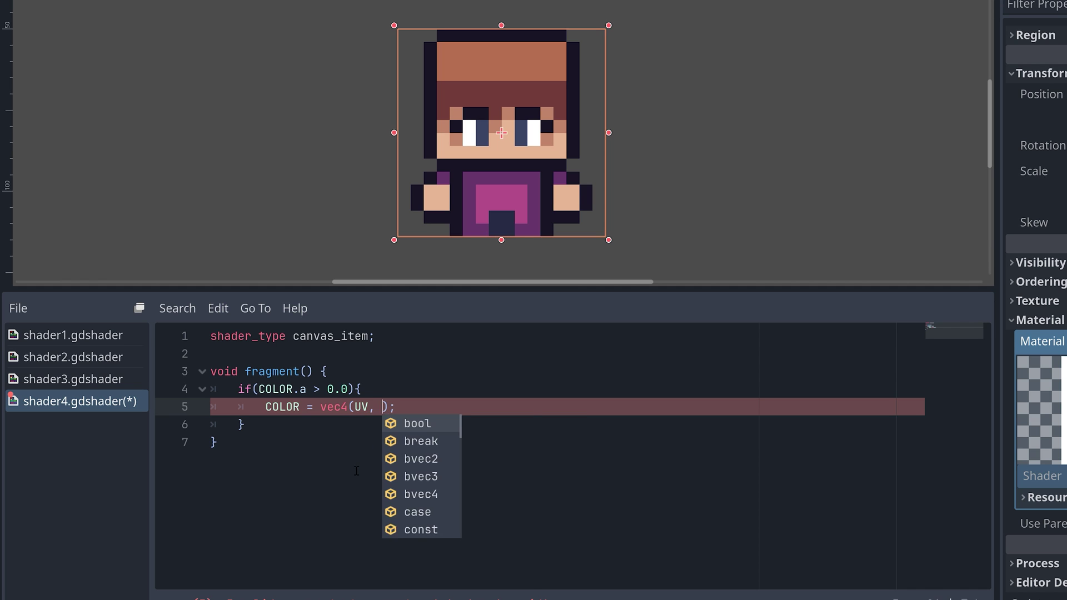
pyautogui.write('0.3, 1.0')
# Step: Compare -, * and + for the vec4(UV, 0.3, 1.0) tint, keeping addition, in shader6
pyautogui.hotkey('ctrl', 's')
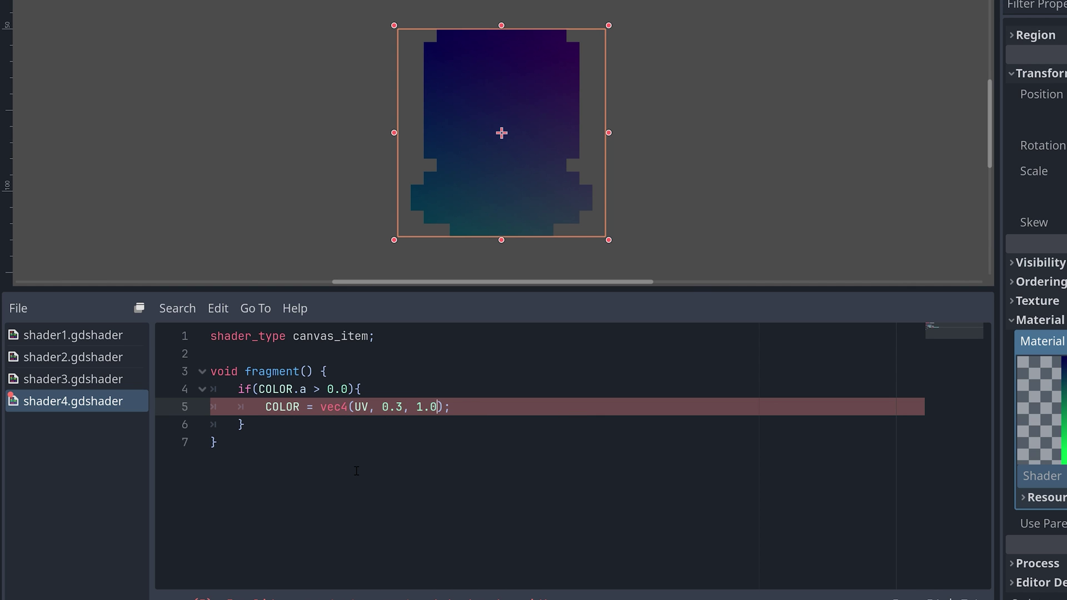
pyautogui.click(319, 407)
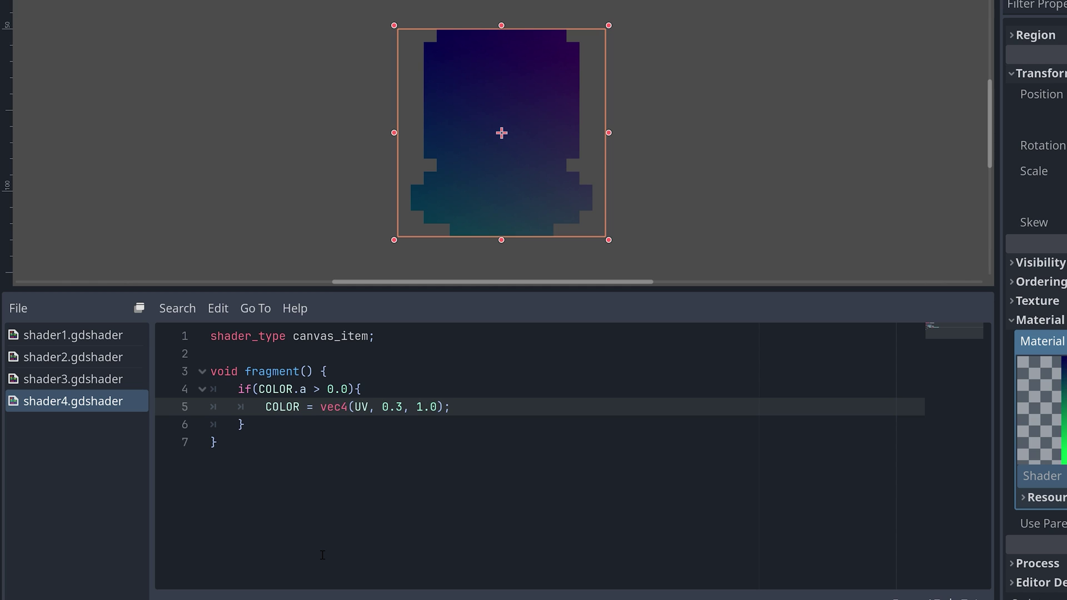
pyautogui.write('COLOR +')
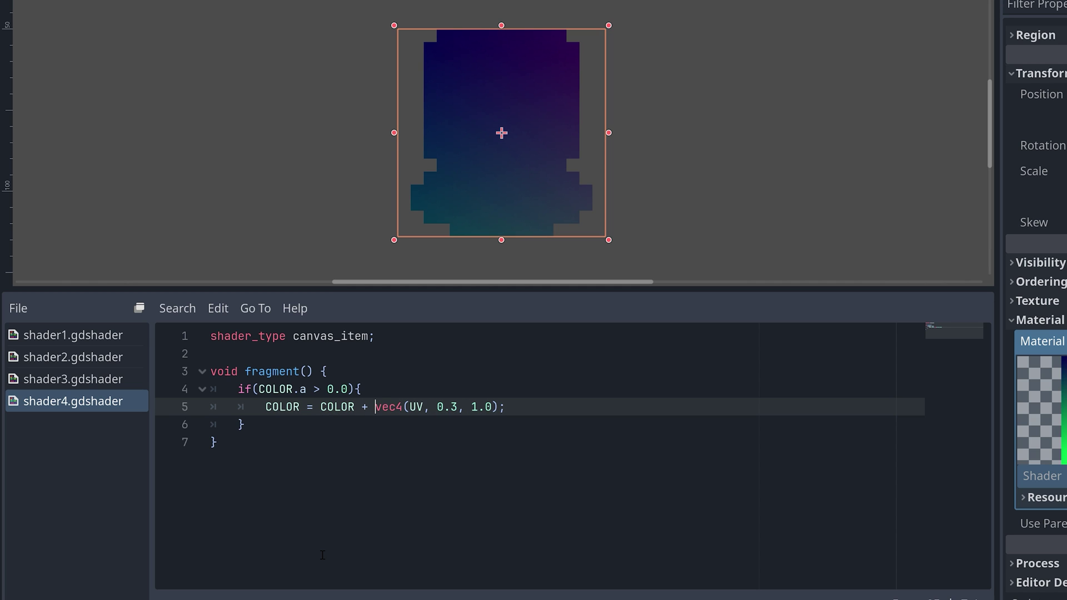
pyautogui.press('BackSpace')
pyautogui.press('BackSpace')
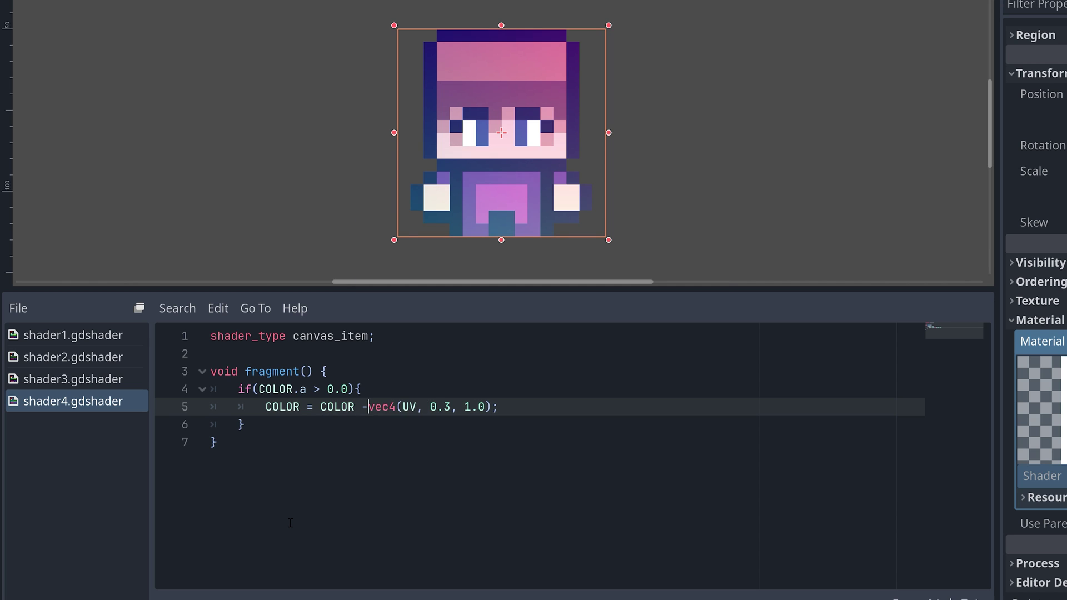
pyautogui.write('-')
pyautogui.press('BackSpace')
pyautogui.write('*')
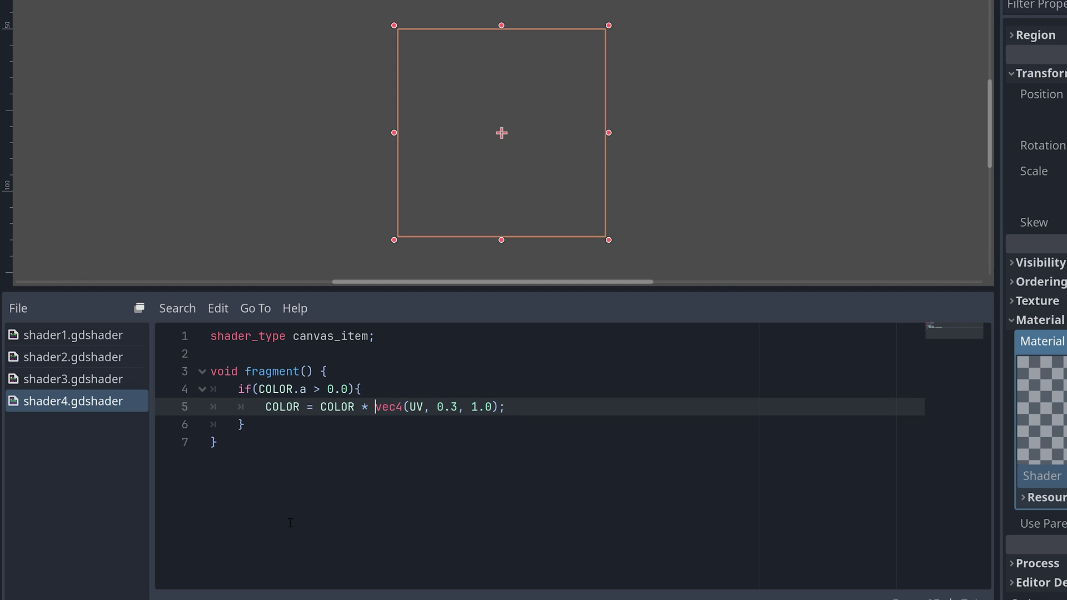
pyautogui.press('BackSpace')
pyautogui.press('BackSpace')
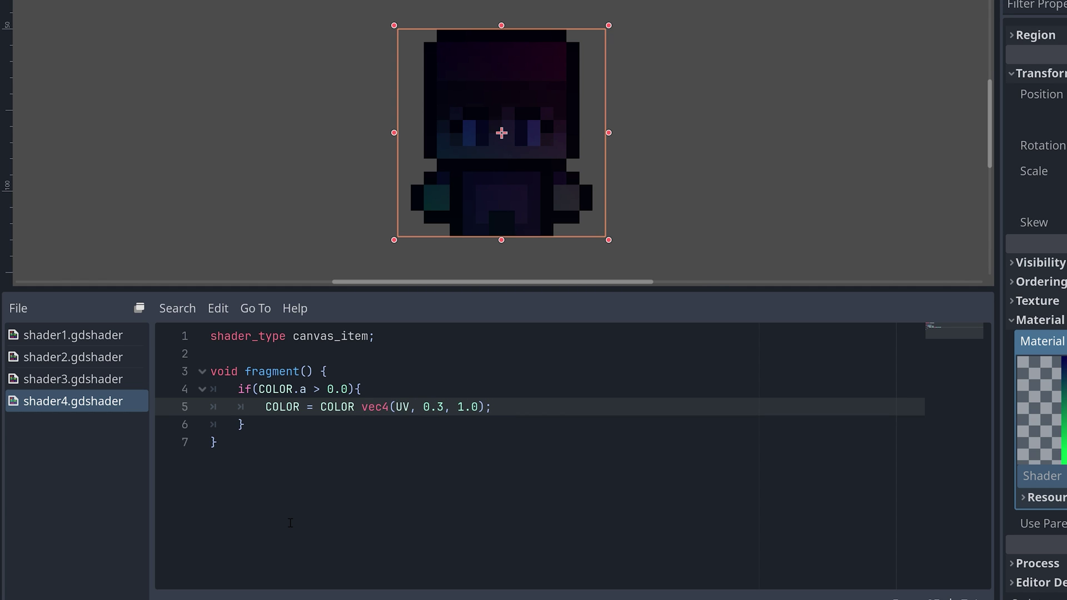
pyautogui.write('+')
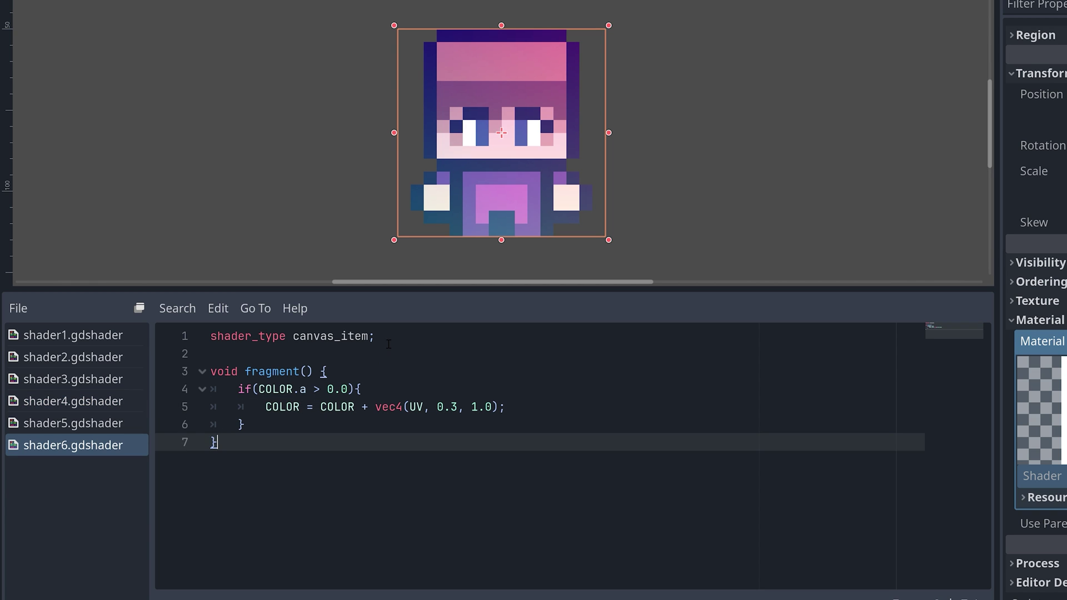
pyautogui.click(389, 343)
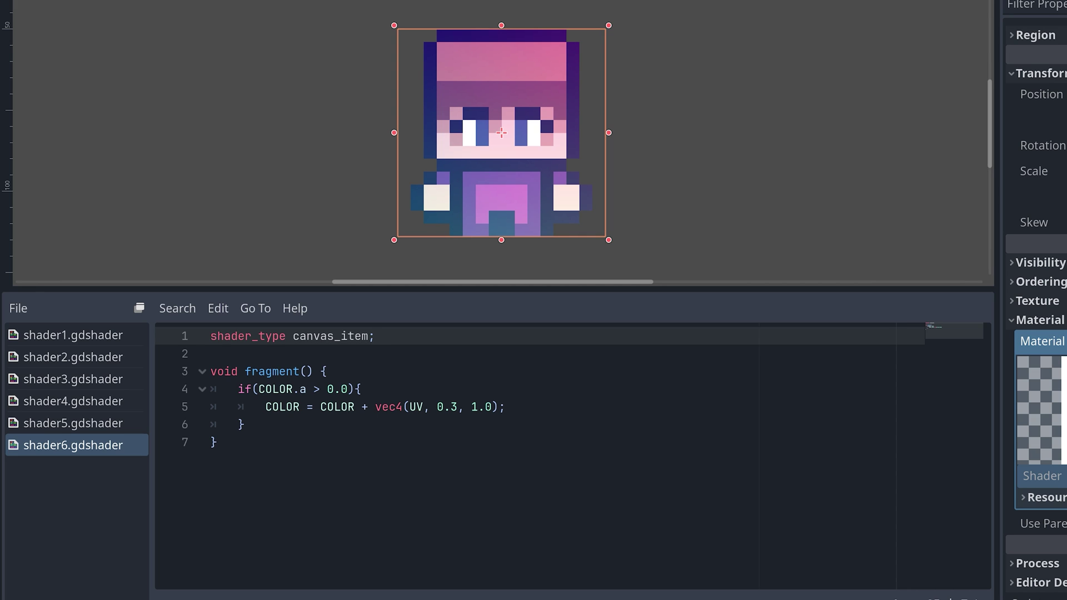
# Step: Add 'uniform vec4 in_color;' below shader_type, set COLOR to in_color, and save
pyautogui.press('Return')
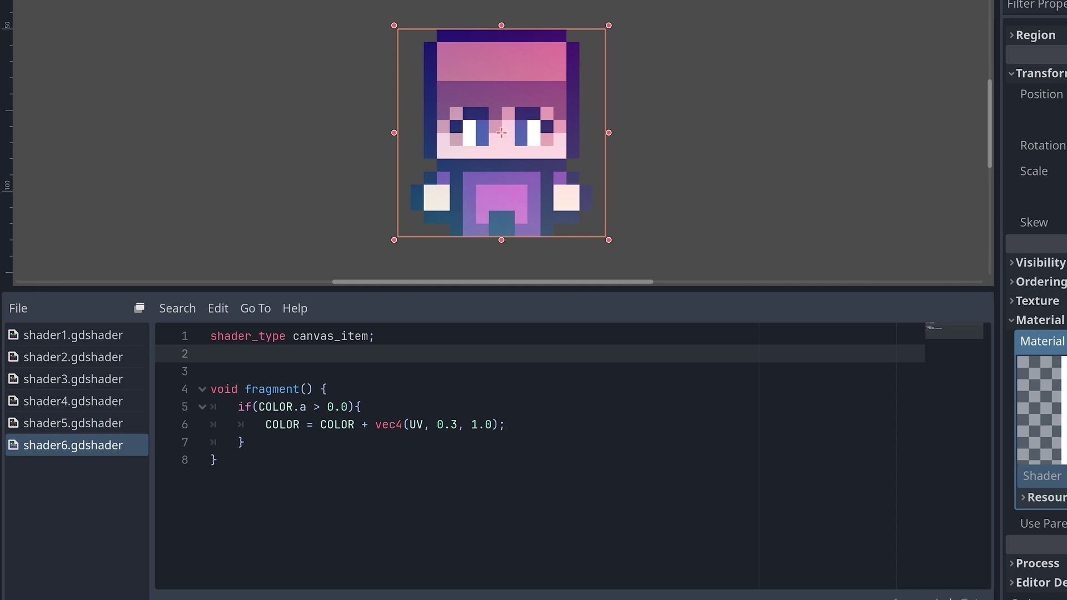
pyautogui.press('Return')
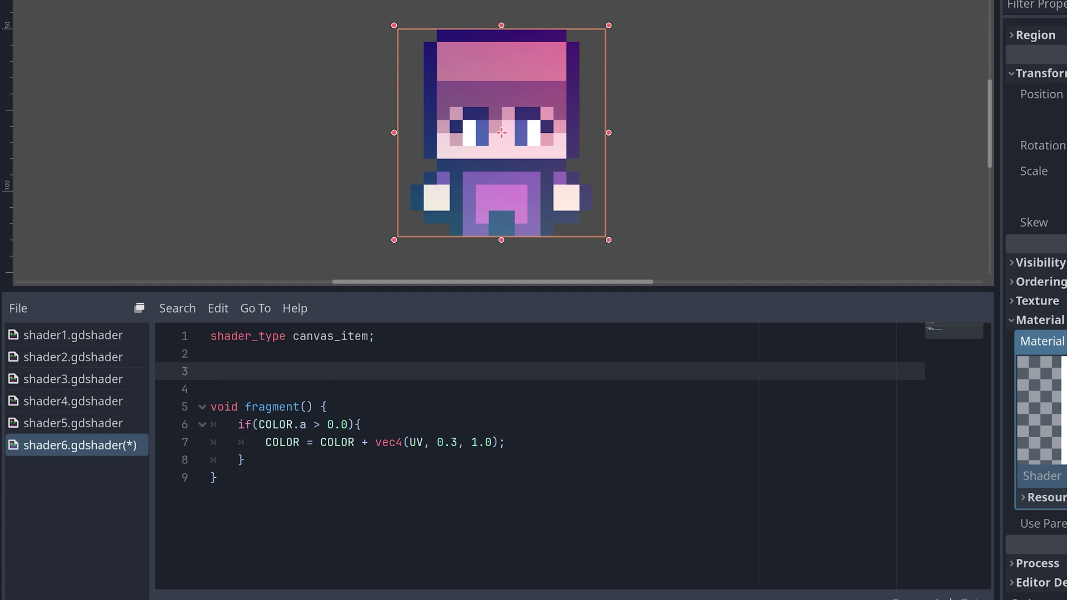
pyautogui.write('unifo')
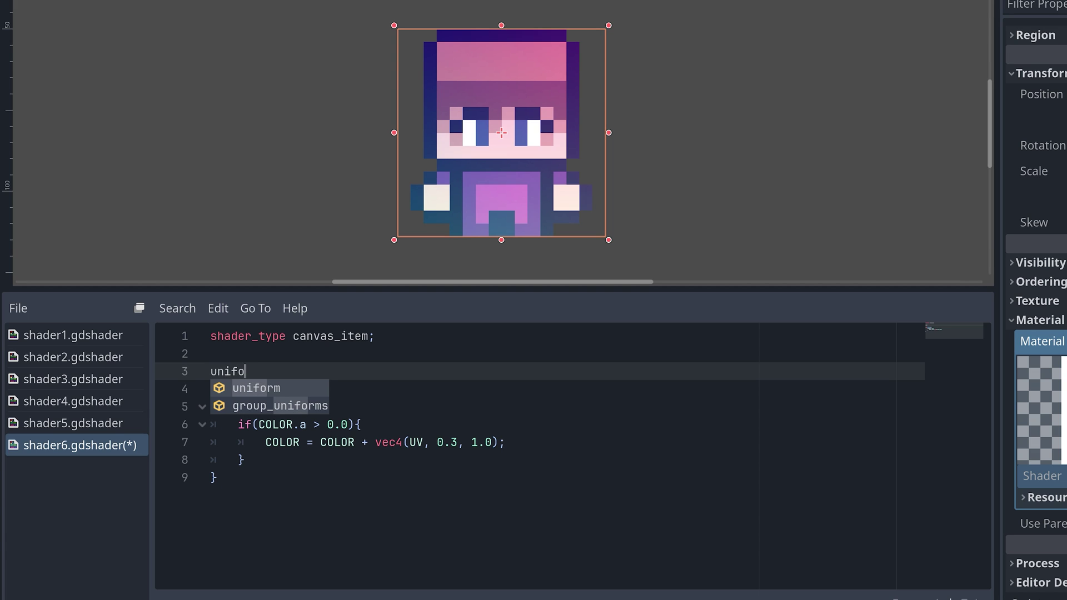
pyautogui.write('rm')
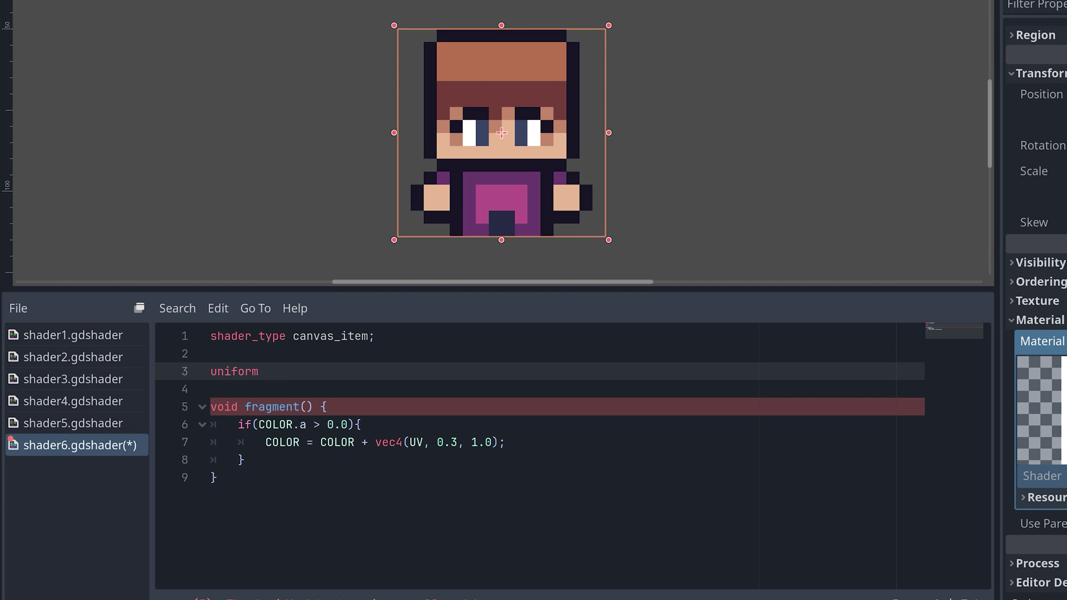
pyautogui.write(' v')
pyautogui.write('ec4')
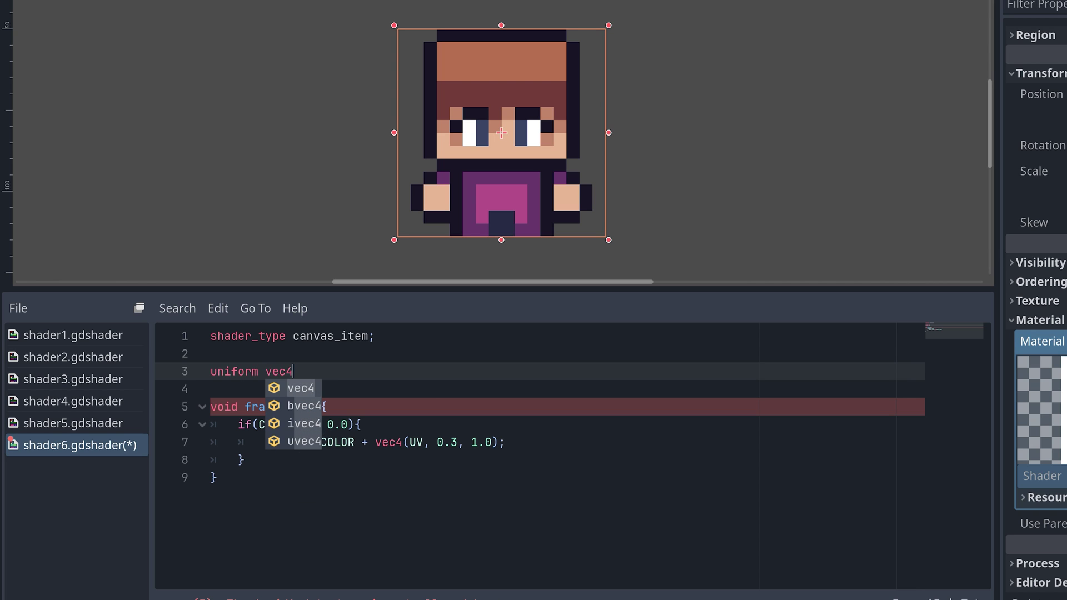
pyautogui.write(' in')
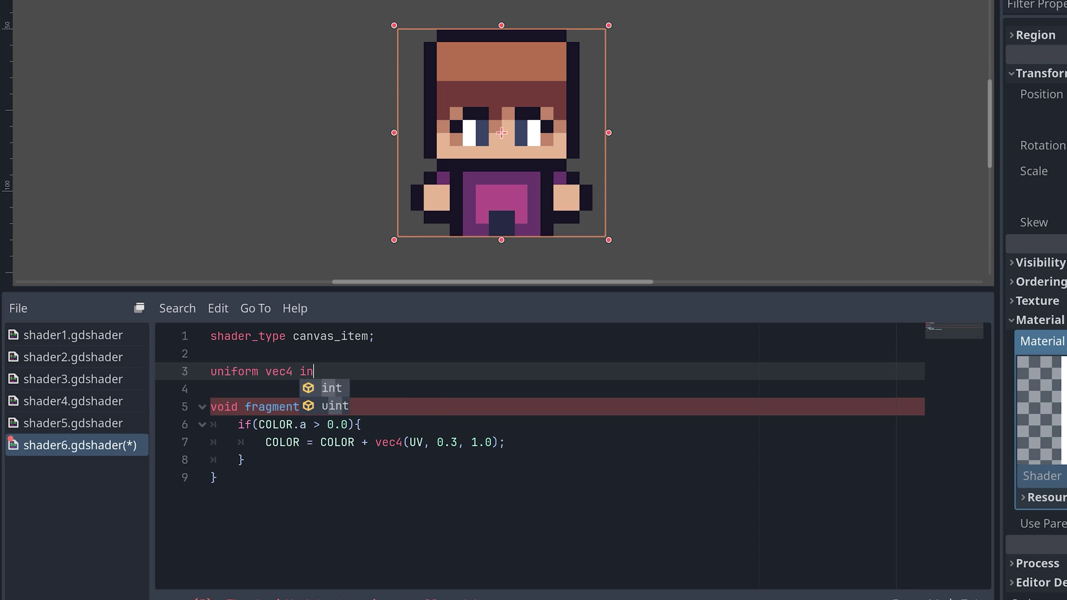
pyautogui.write('_colo')
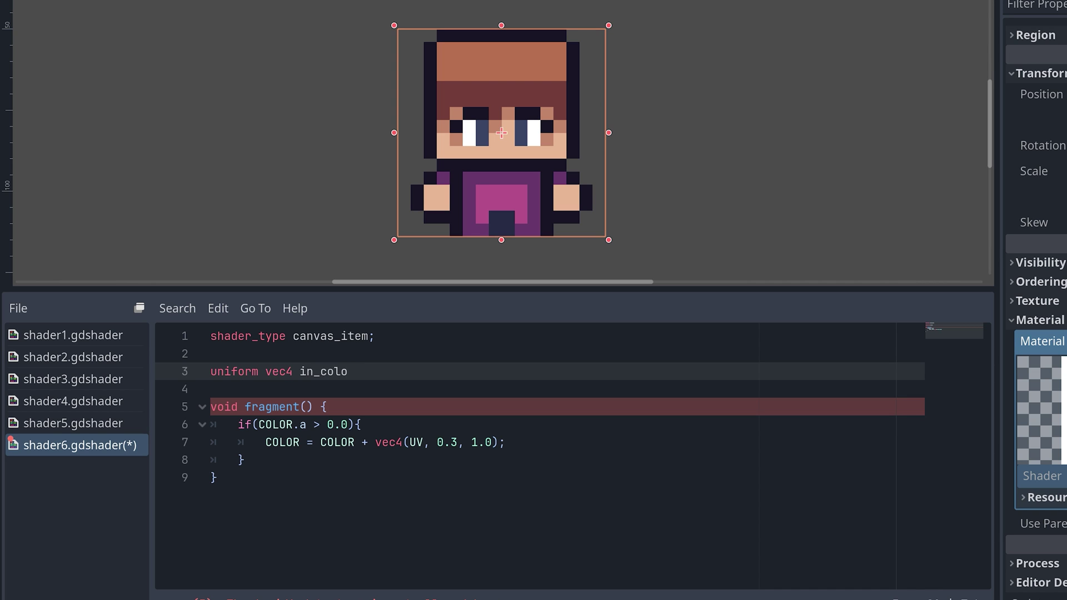
pyautogui.write('r;')
pyautogui.moveTo(320, 442); pyautogui.dragTo(498, 442)
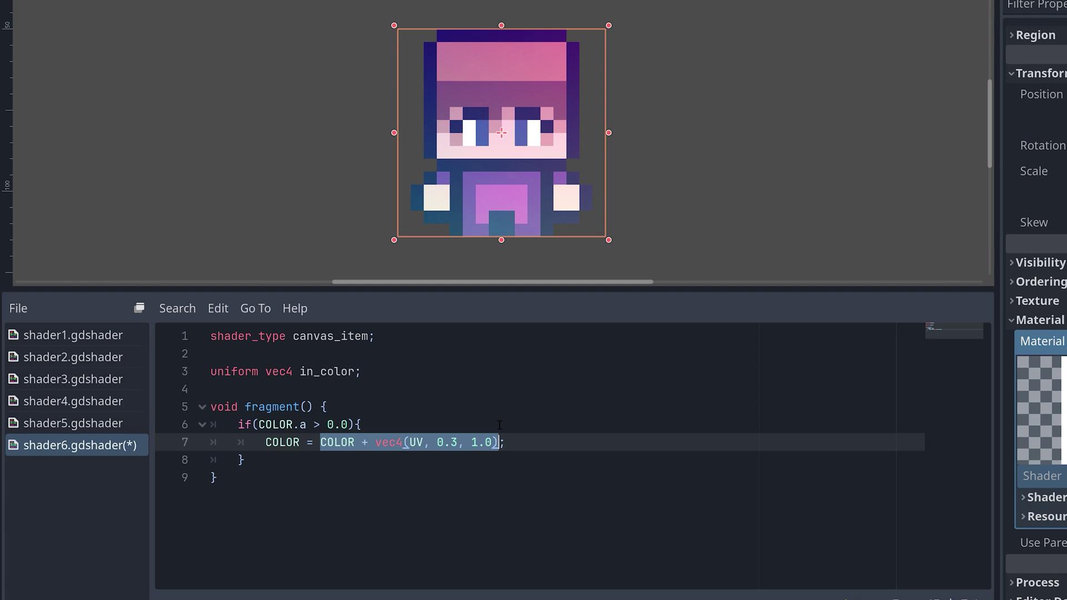
pyautogui.write('in_colo')
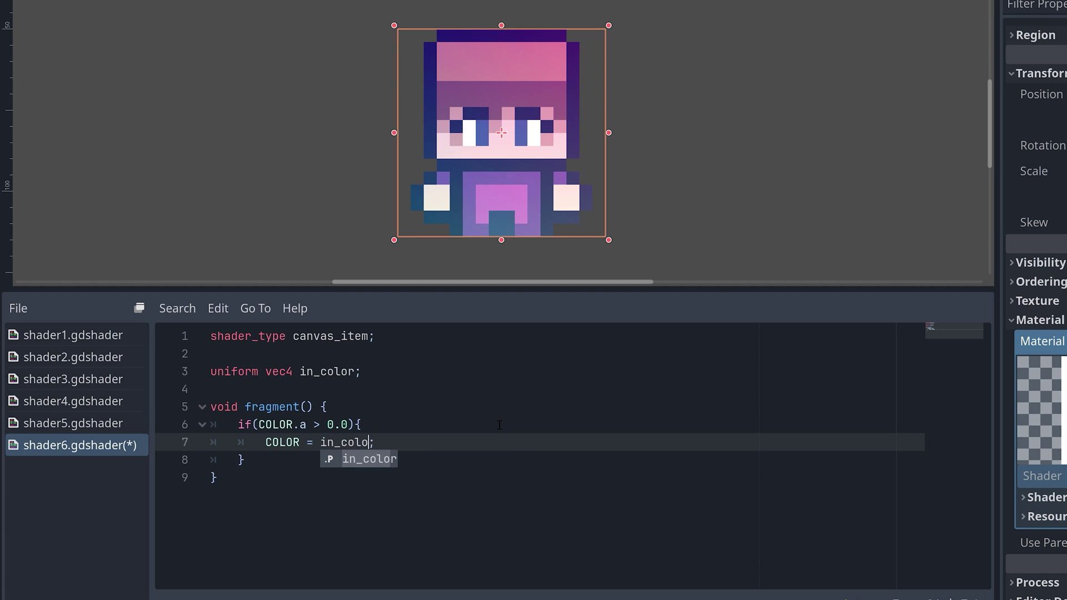
pyautogui.write('r')
pyautogui.hotkey('ctrl', 's')
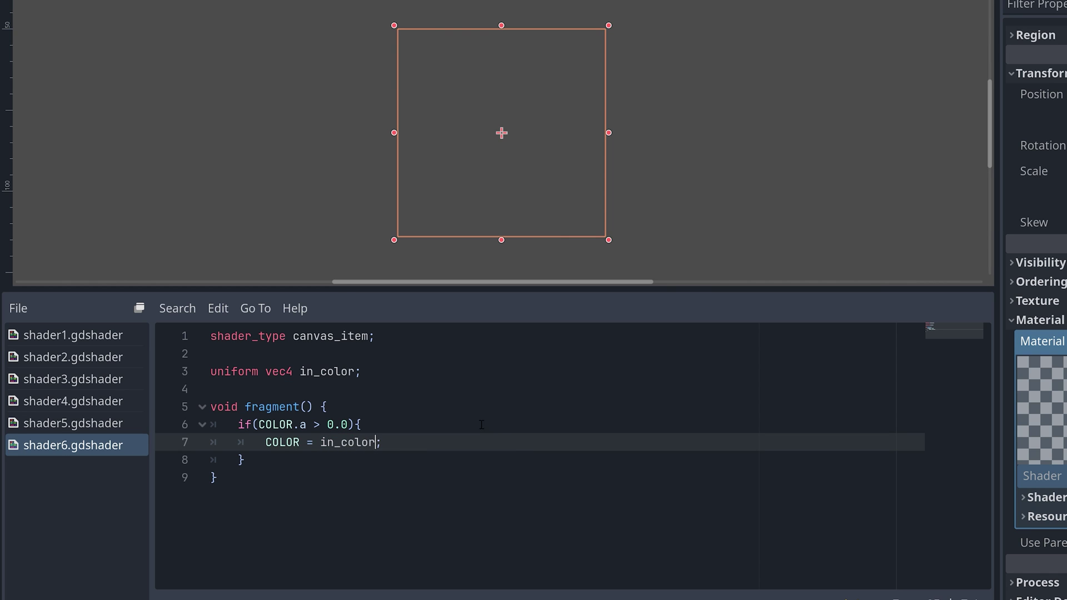
# Step: Place the caret at the end of shader6's code
pyautogui.click(368, 493)
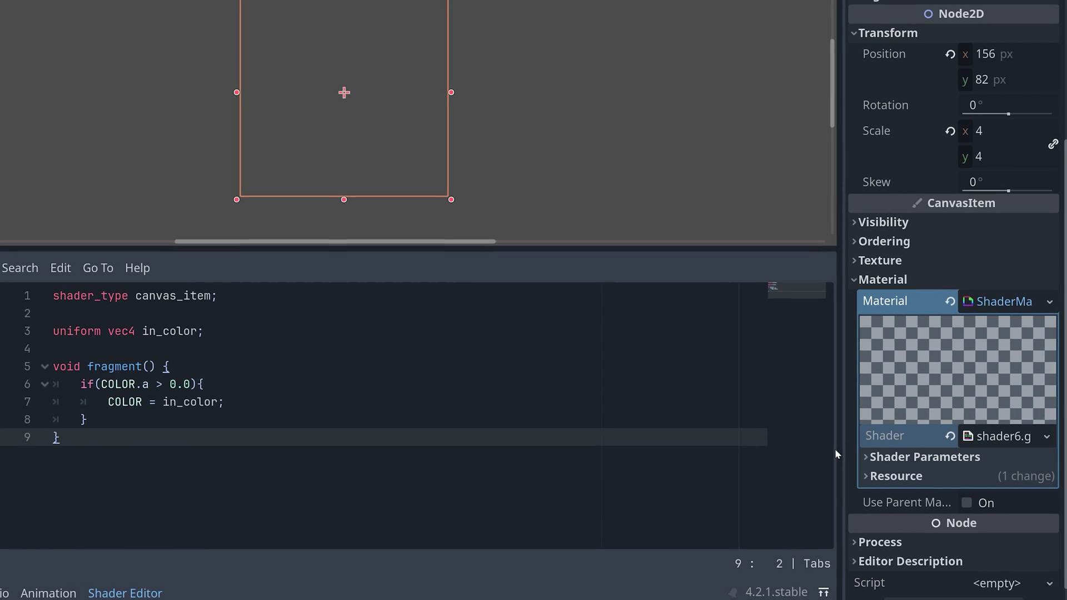
# Step: Expand Shader Parameters and set In Color to x 0.3, y 0.8, z 0.5, w 1
pyautogui.click(857, 455)
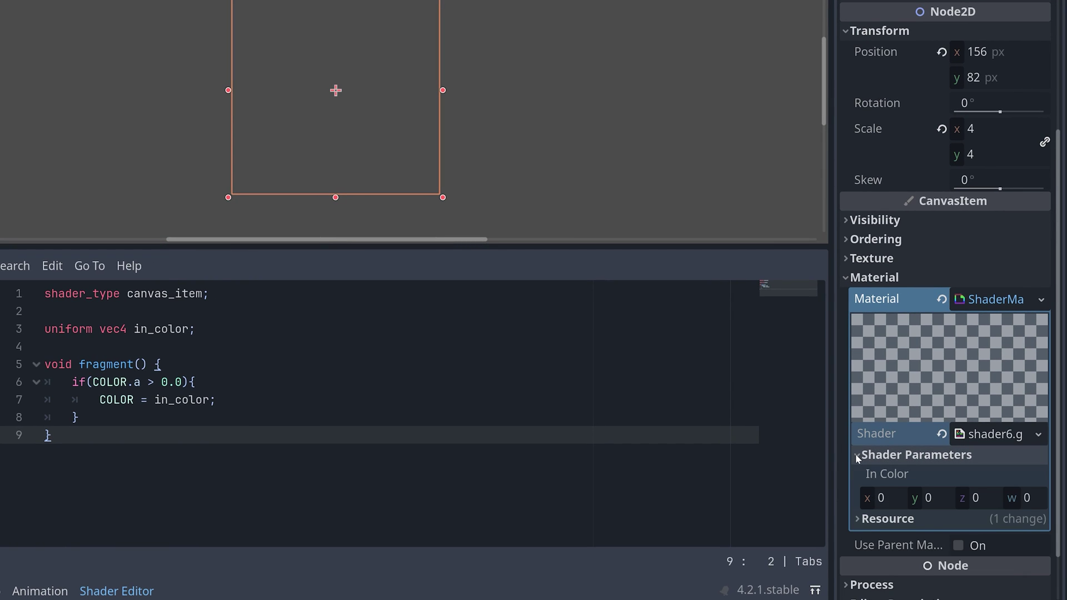
pyautogui.scroll(-2, 980, 398)
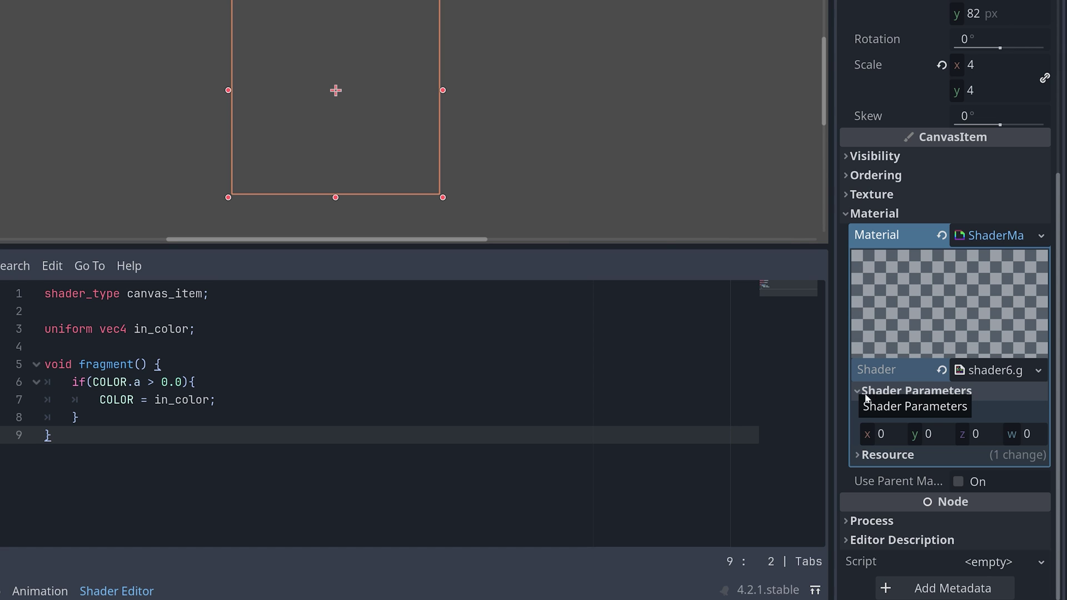
pyautogui.click(872, 435)
pyautogui.write('0.')
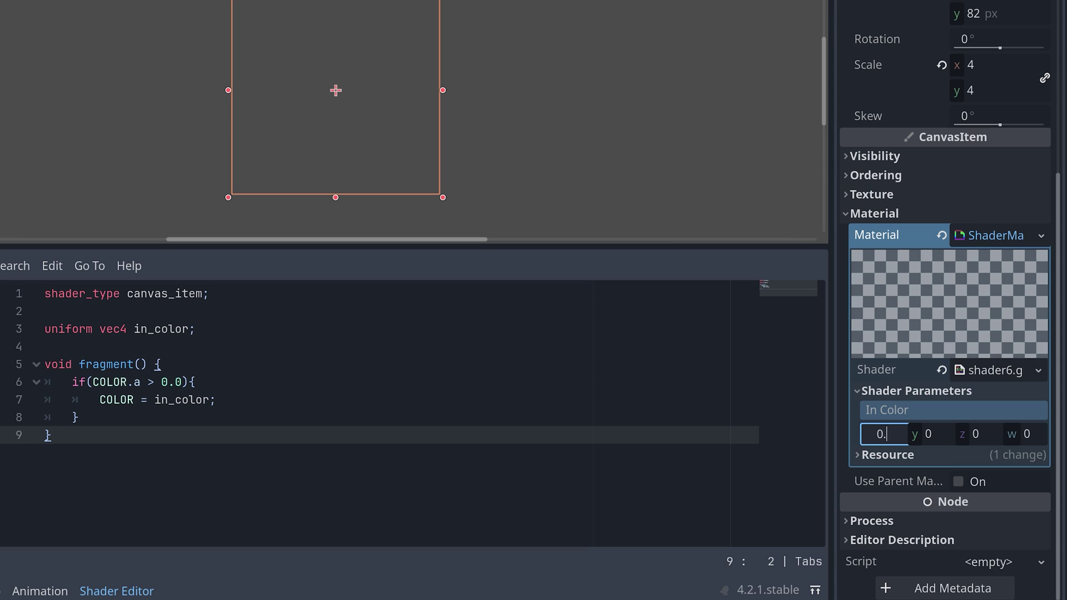
pyautogui.write('3')
pyautogui.click(930, 436)
pyautogui.write('0.8')
pyautogui.click(979, 436)
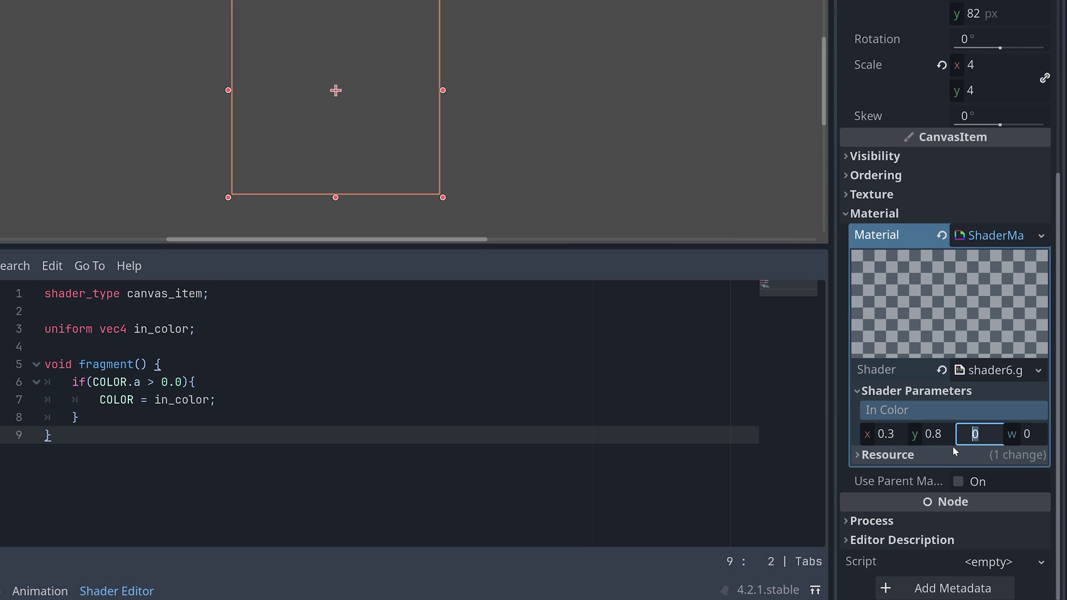
pyautogui.write('0.5')
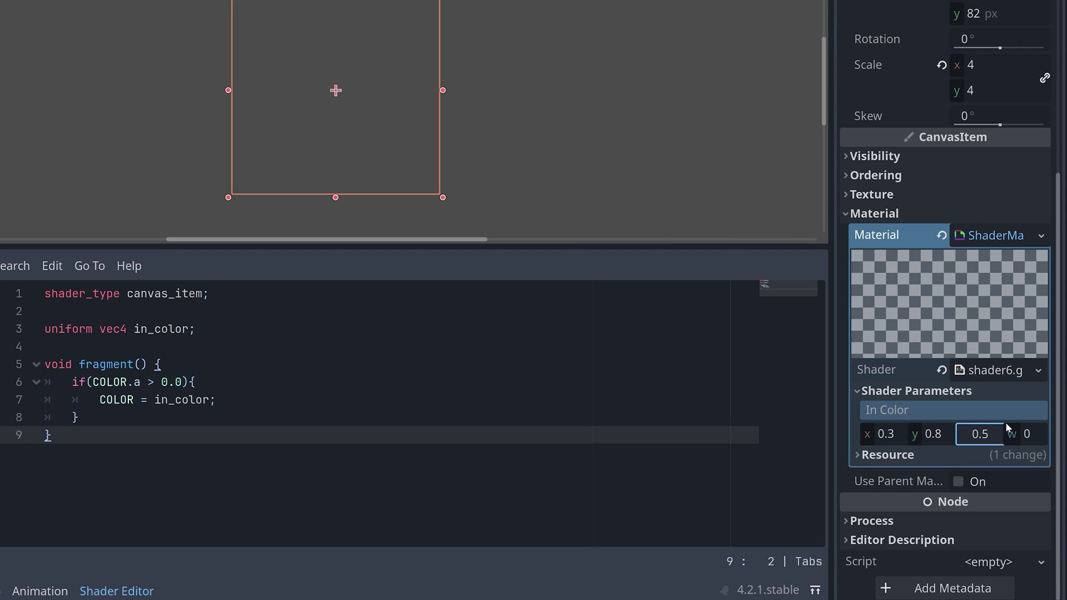
pyautogui.click(1029, 440)
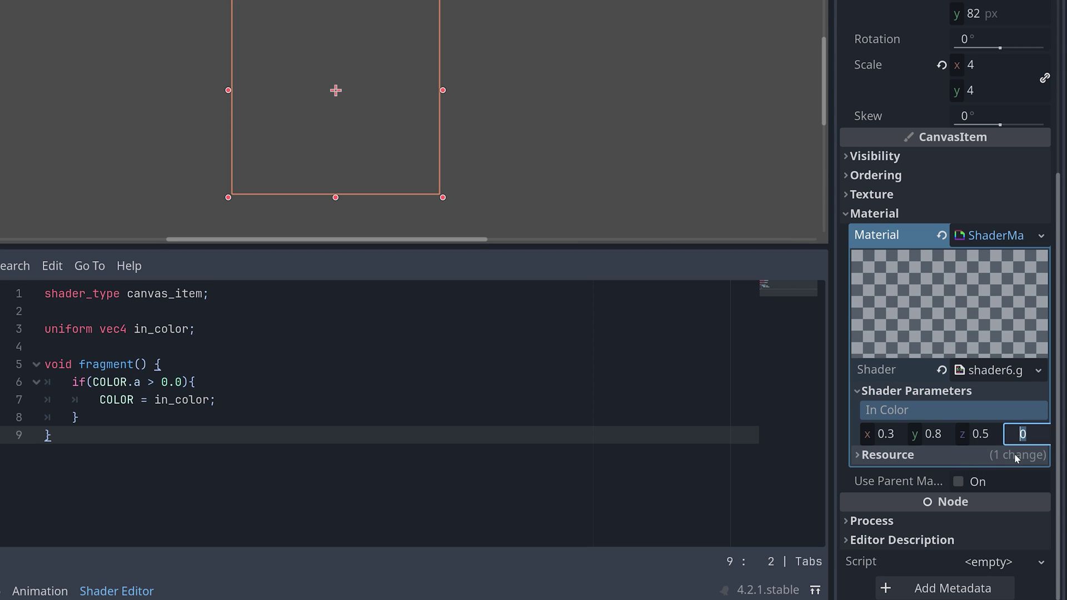
pyautogui.write('1.')
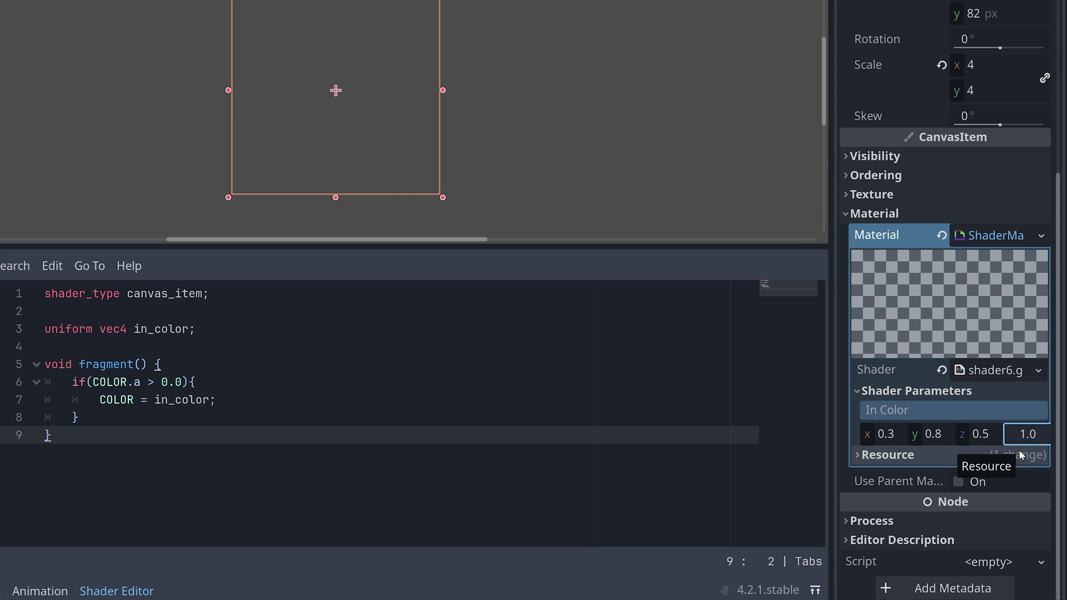
pyautogui.press('Return')
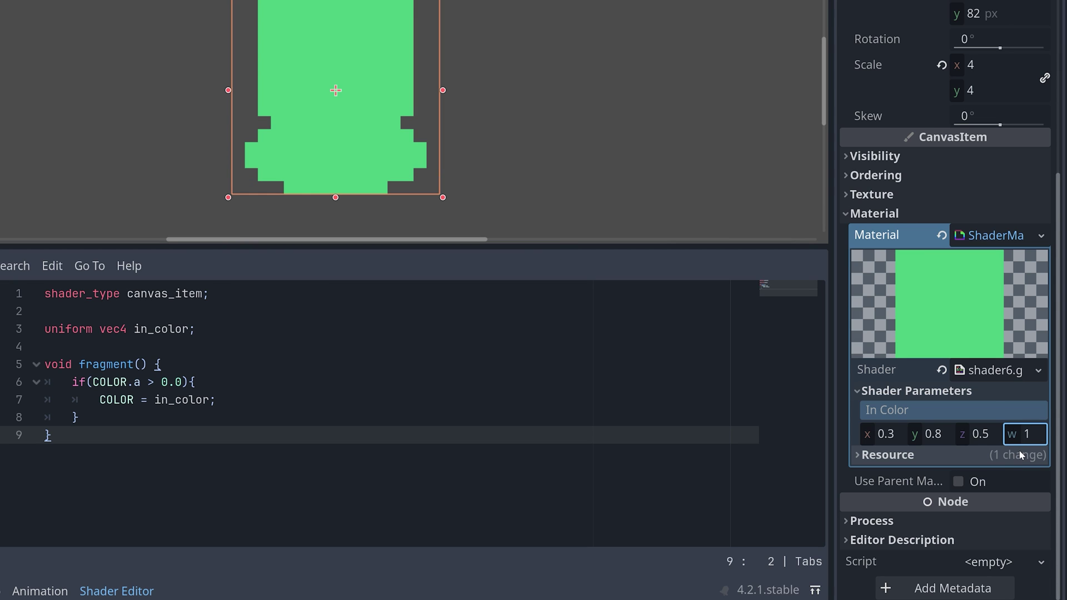
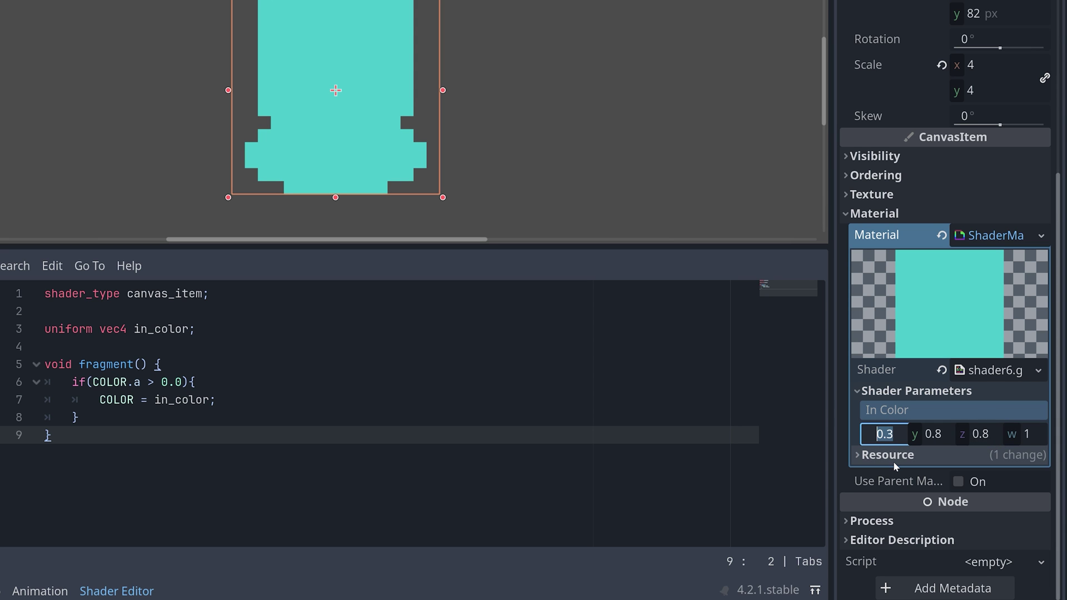
pyautogui.write('0.5')
pyautogui.press('Return')
# Step: Confirm the In Color tint of 0.5, 0.8, 0.8 and save the scene
pyautogui.hotkey('ctrl', 's')
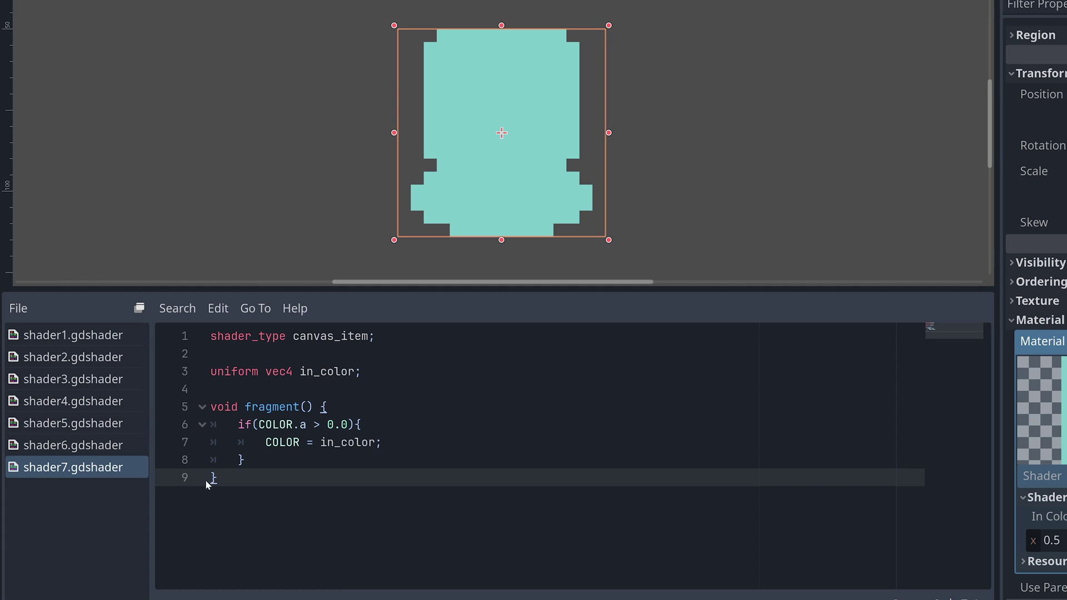
pyautogui.click(321, 442)
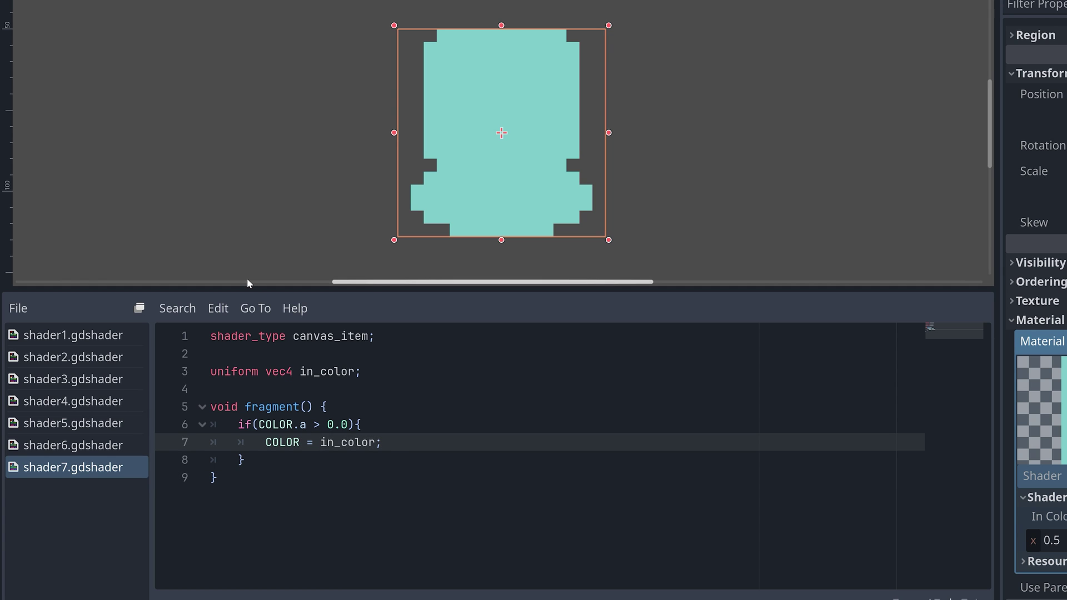
pyautogui.write('mix(')
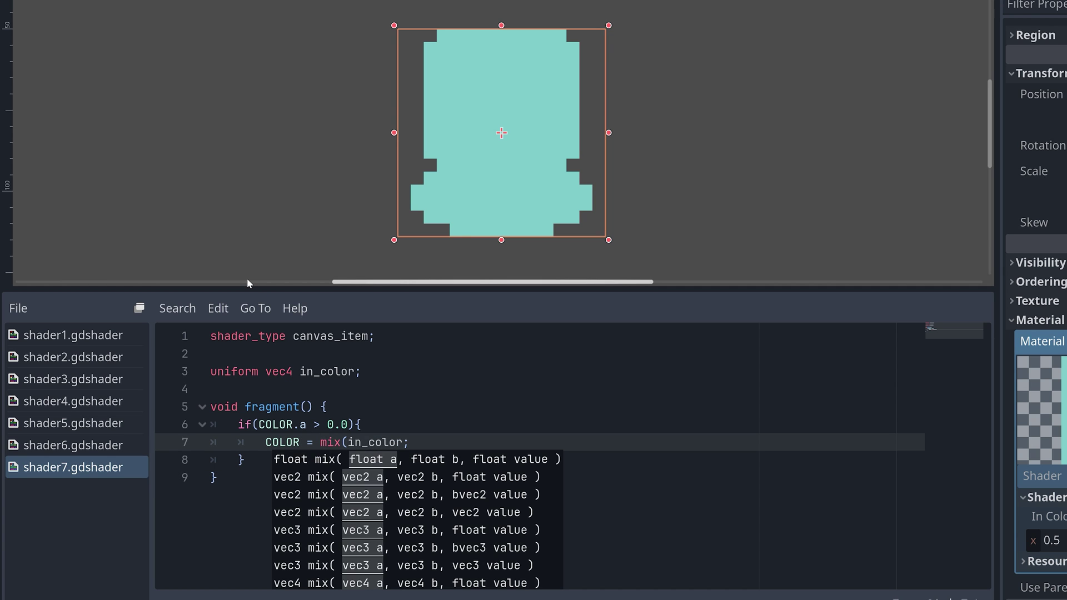
pyautogui.write('COLOR,')
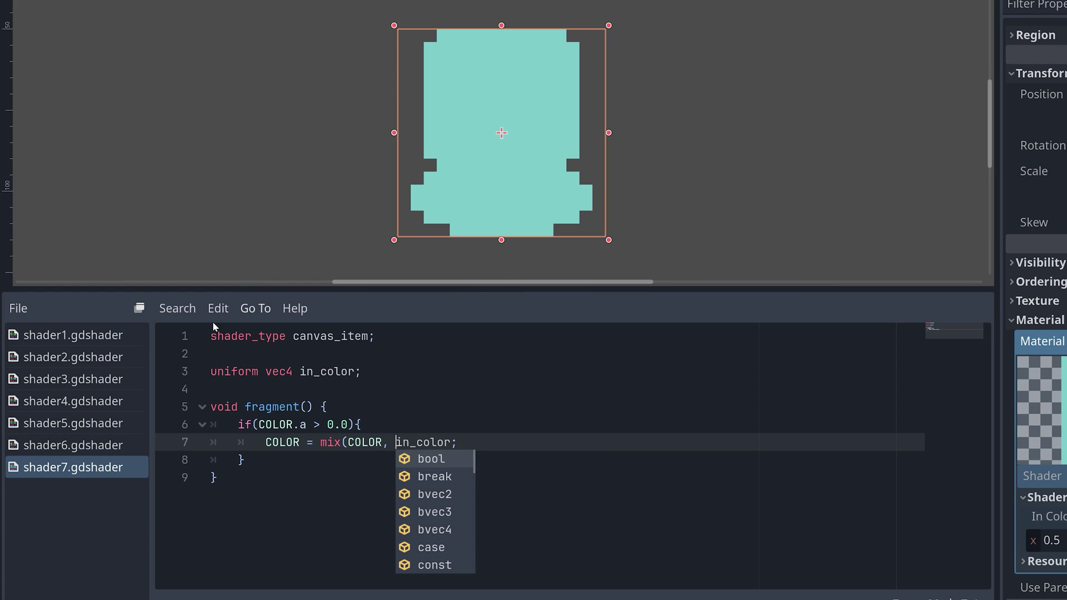
# Step: Change line 7 to COLOR = mix(COLOR, in_color, 0.8)
pyautogui.click(456, 442)
pyautogui.write(', 0.5')
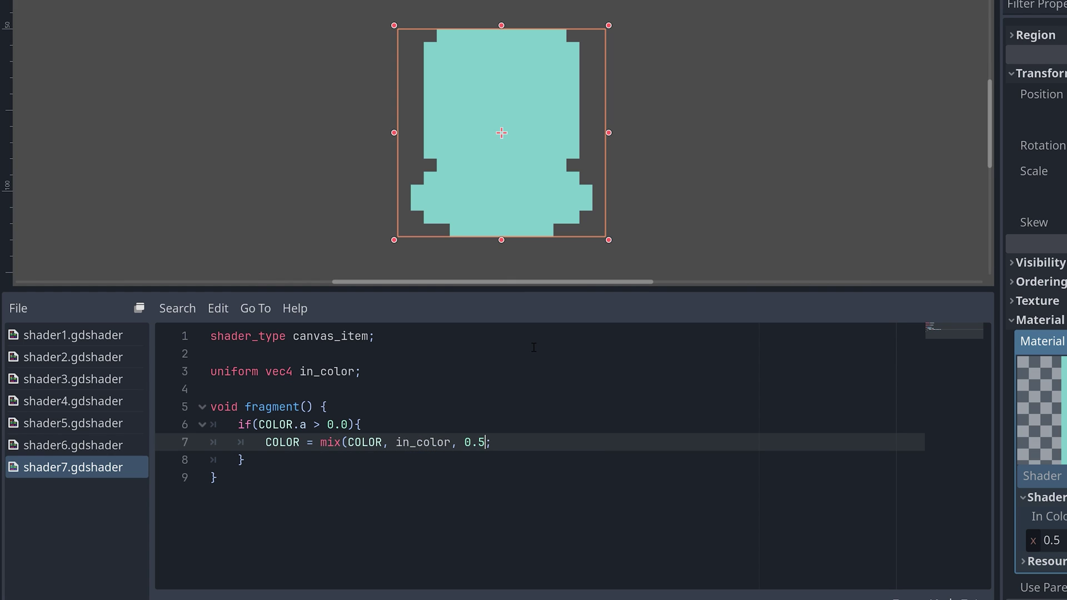
pyautogui.write('(')
pyautogui.press('BackSpace')
pyautogui.write(')')
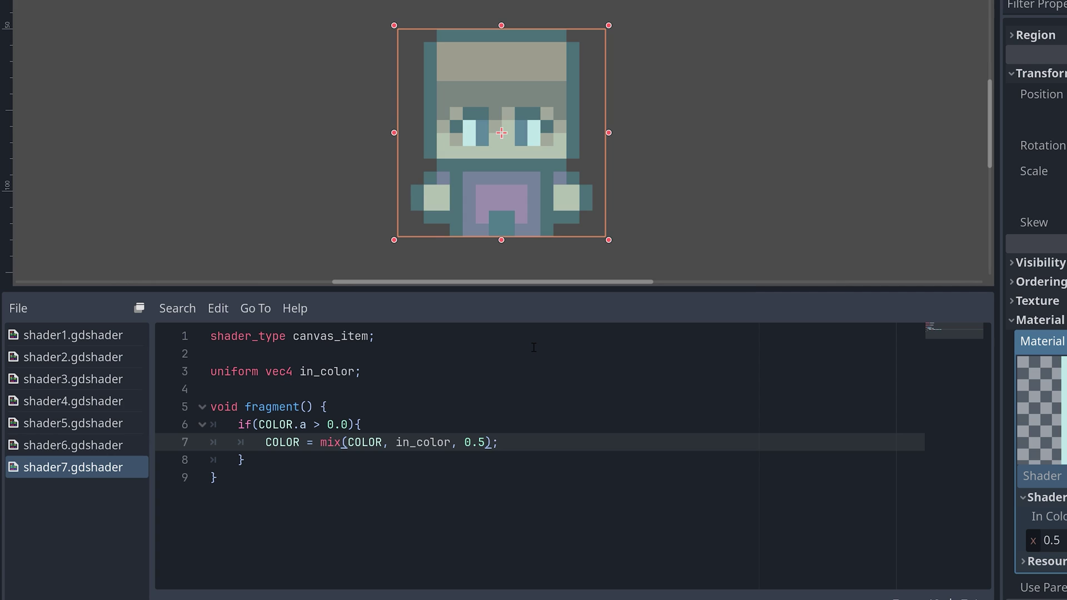
pyautogui.press('Left')
pyautogui.press('BackSpace')
pyautogui.write('1')
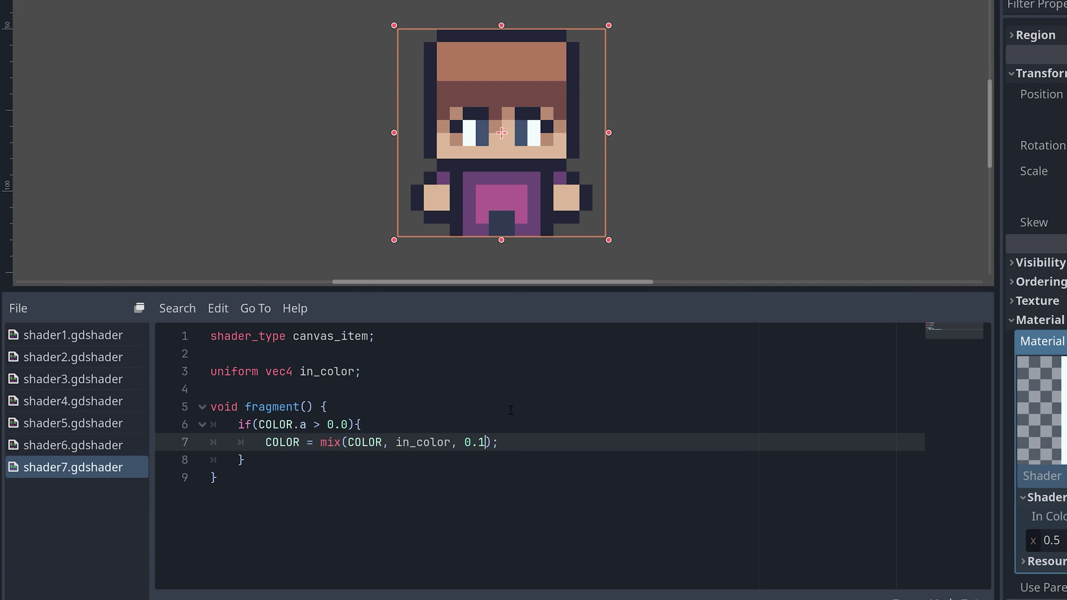
pyautogui.press('BackSpace')
pyautogui.write('8')
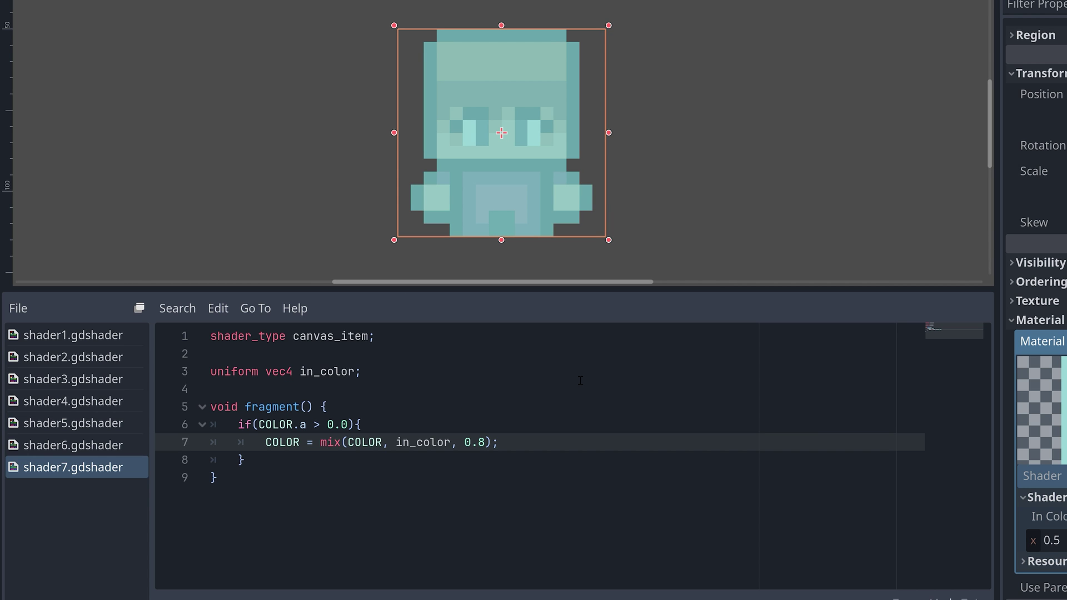
# Step: Attach a new script to the Sprite2D node
pyautogui.press('Down')
pyautogui.press('Down')
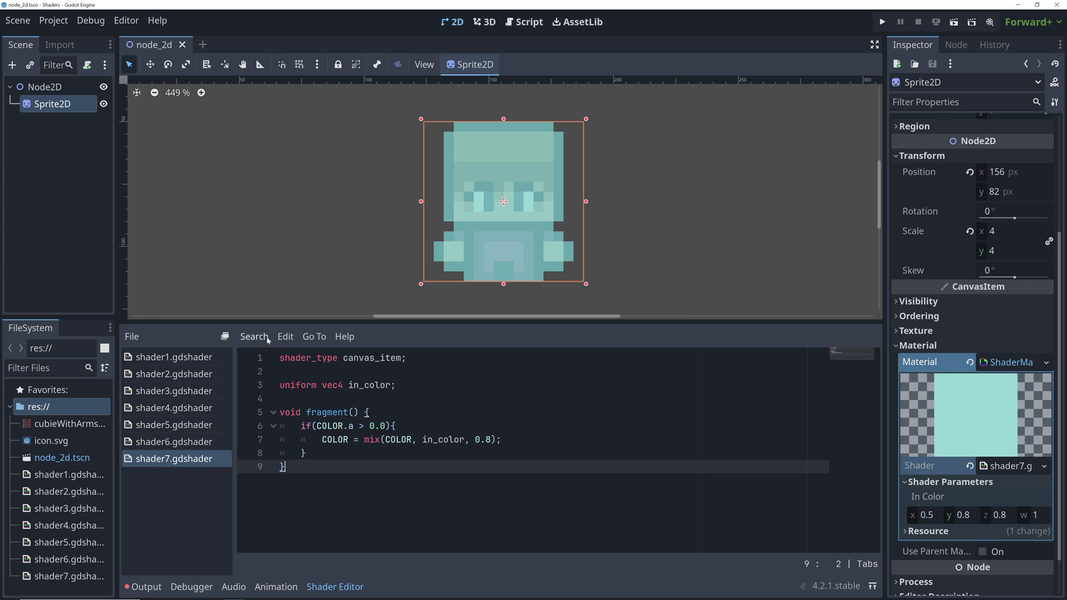
pyautogui.rightClick(48, 105)
pyautogui.click(119, 236)
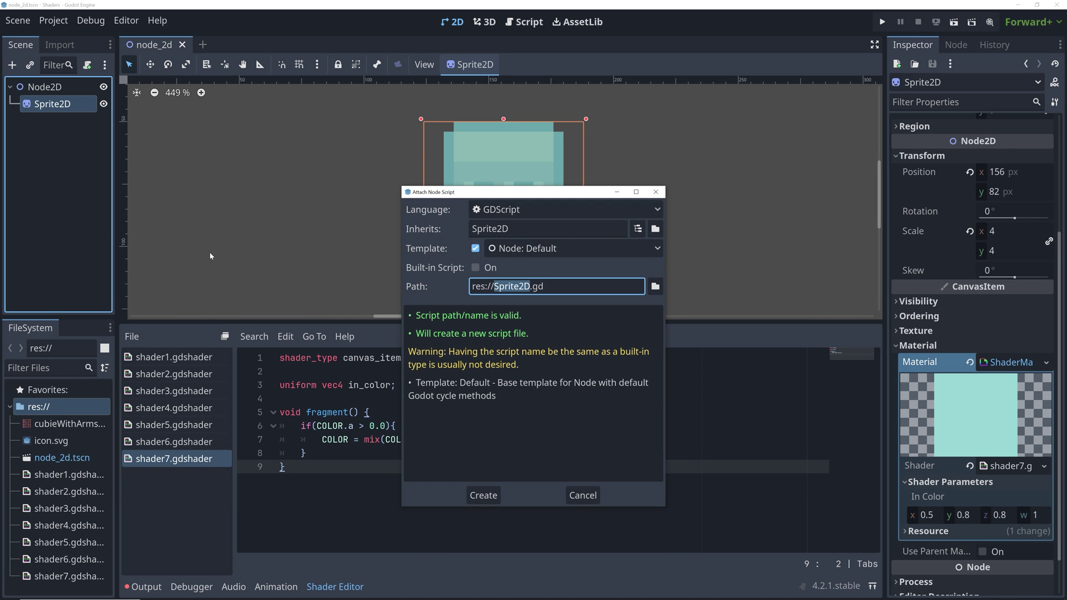
pyautogui.write('shade')
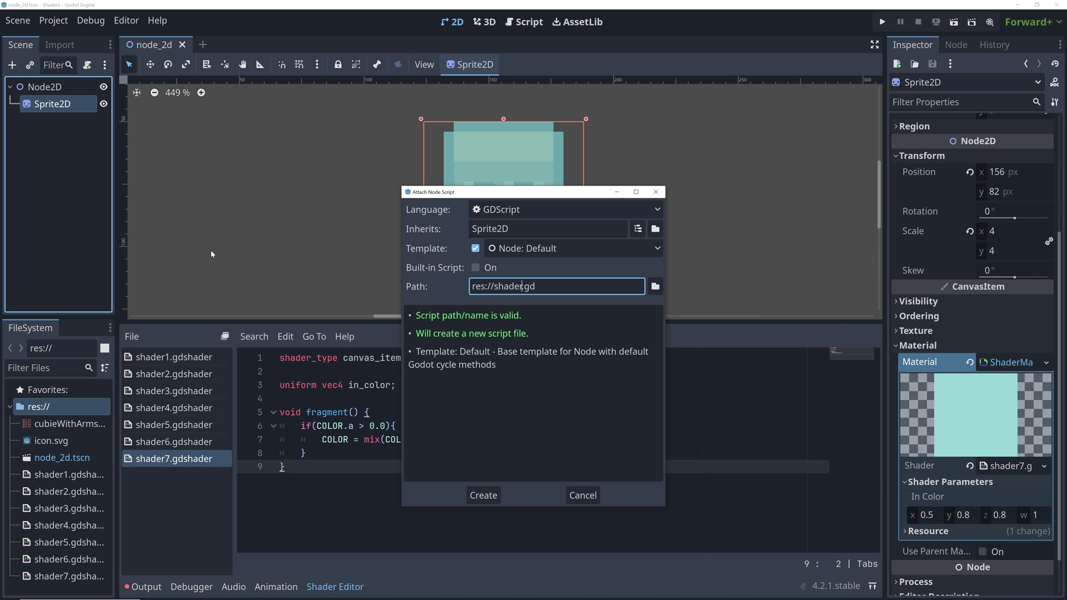
pyautogui.write('r_sprite')
pyautogui.press('Return')
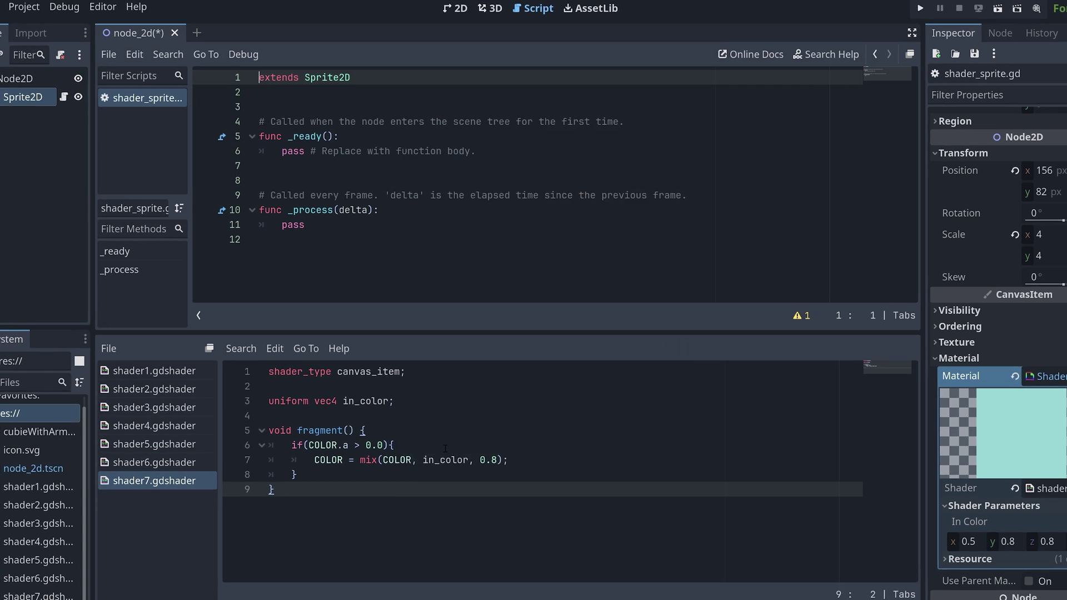
pyautogui.press('End')
pyautogui.press('Return')
pyautogui.press('Return')
pyautogui.write('@expo')
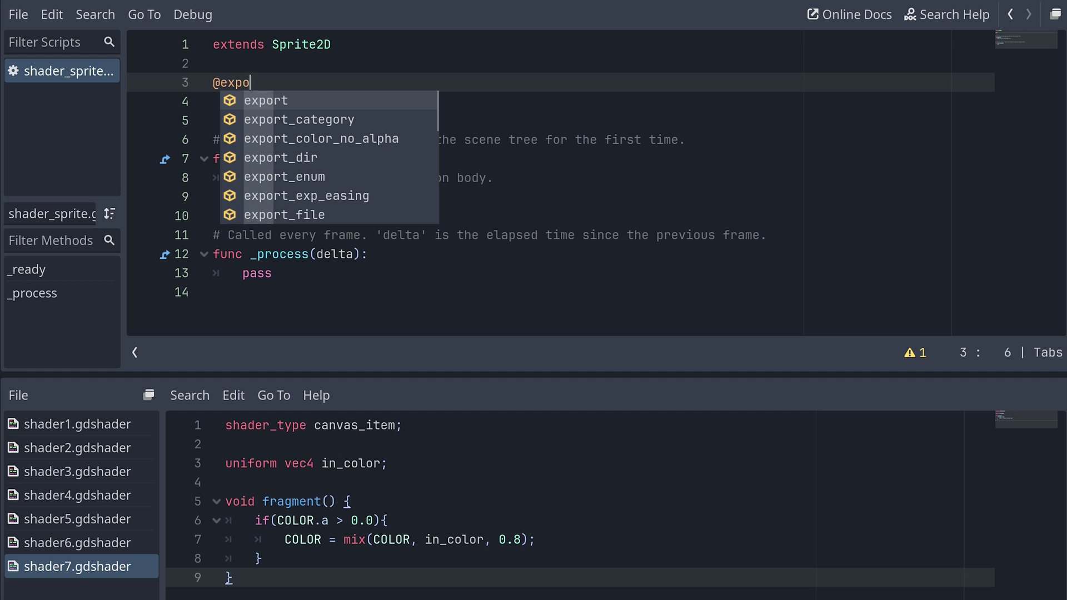
pyautogui.write('rt var mix_')
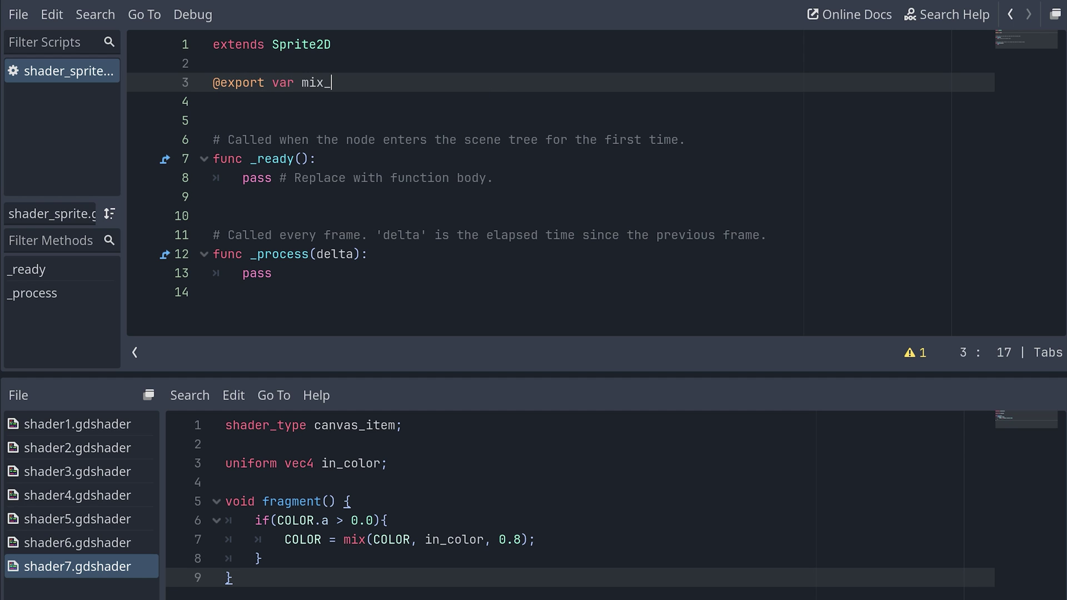
pyautogui.write('color: Co')
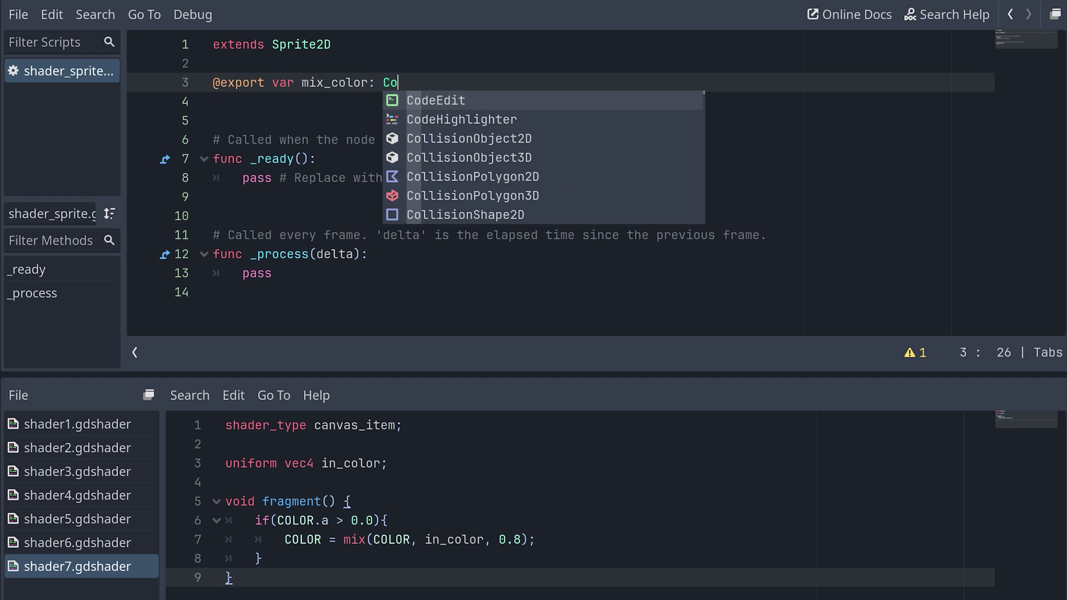
pyautogui.write('lor = ')
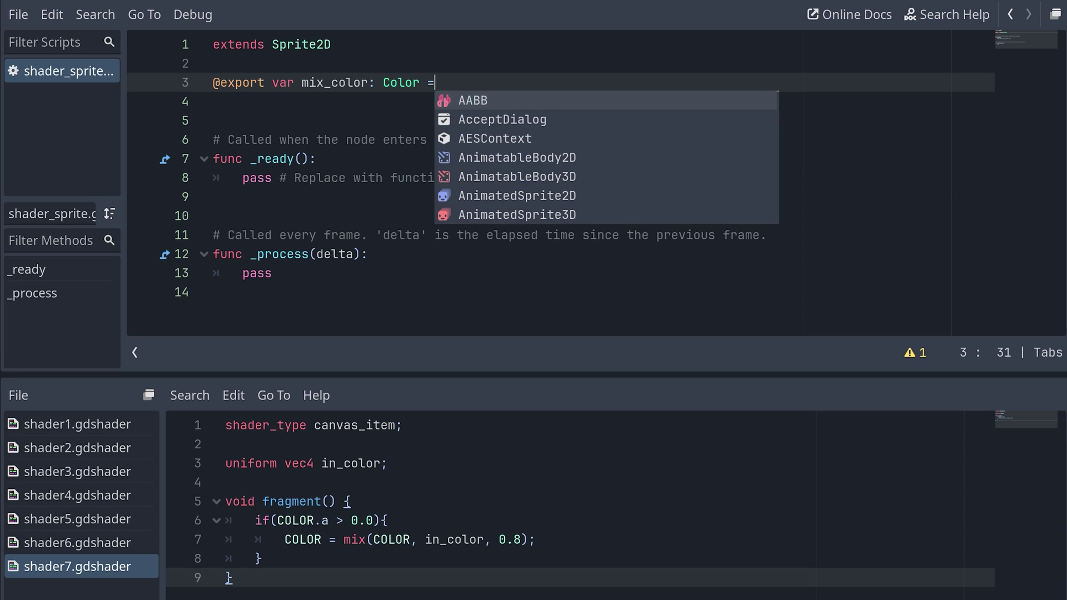
pyautogui.write('Color.Blu')
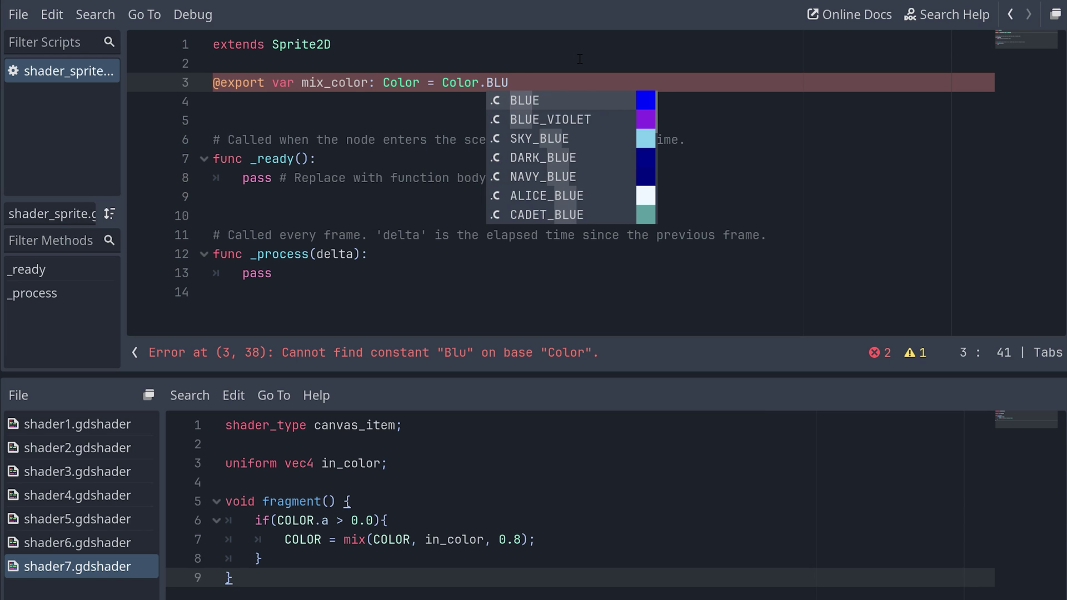
pyautogui.press('Return')
pyautogui.write('_')
pyautogui.press('Return')
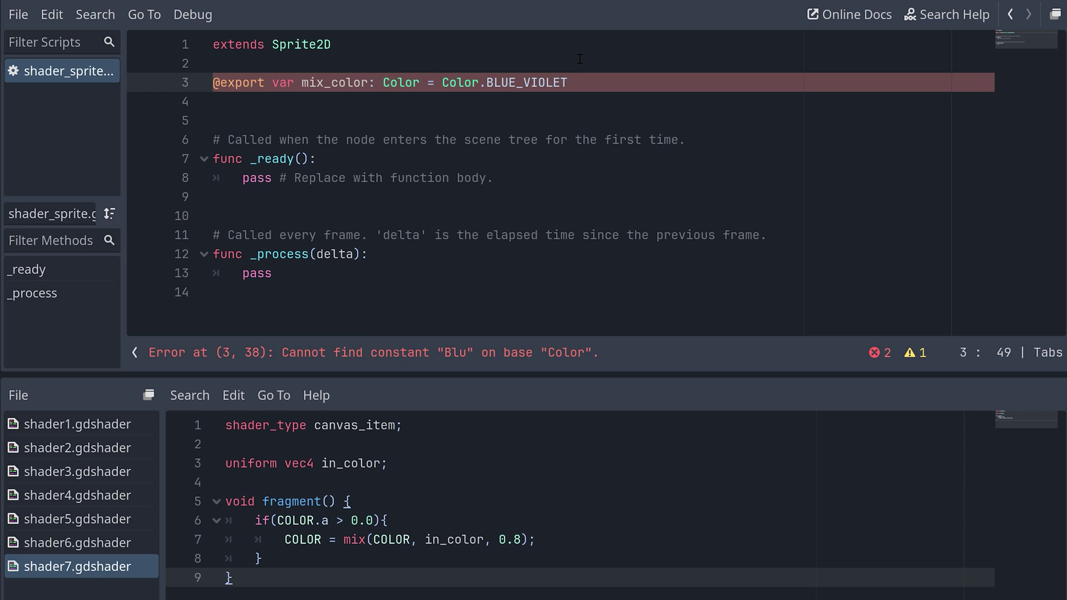
pyautogui.moveTo(494, 178); pyautogui.dragTo(245, 183)
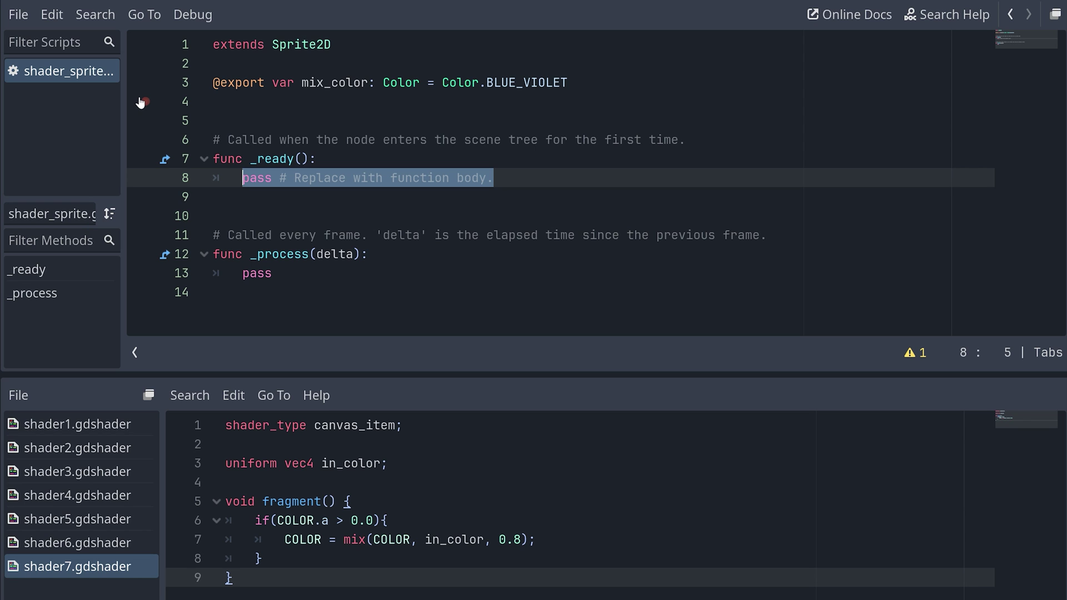
pyautogui.write('material.')
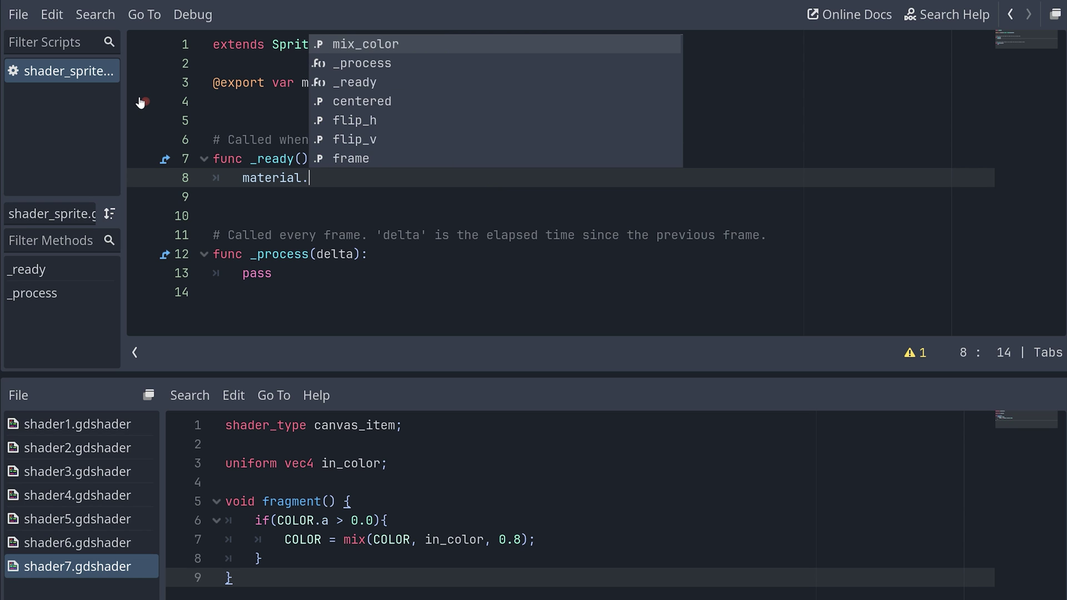
pyautogui.write('se')
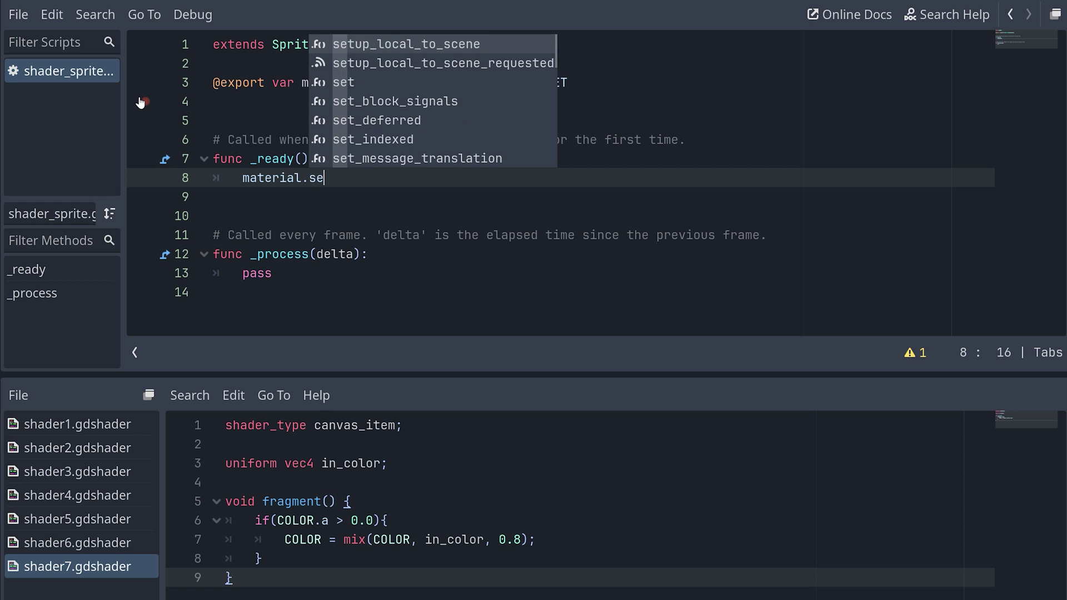
pyautogui.write('t_shader')
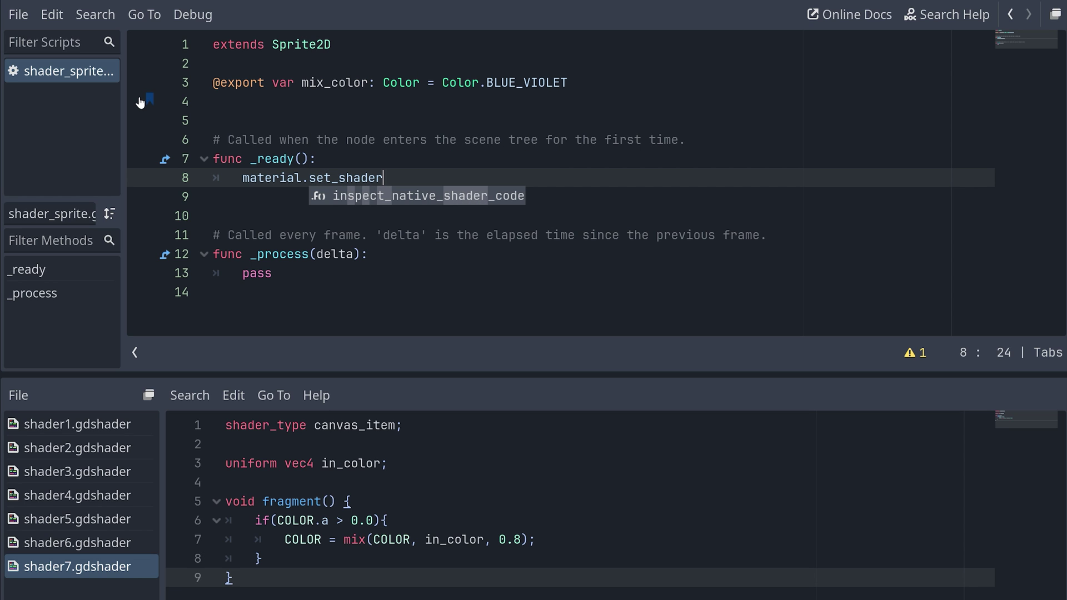
pyautogui.write('_paramet')
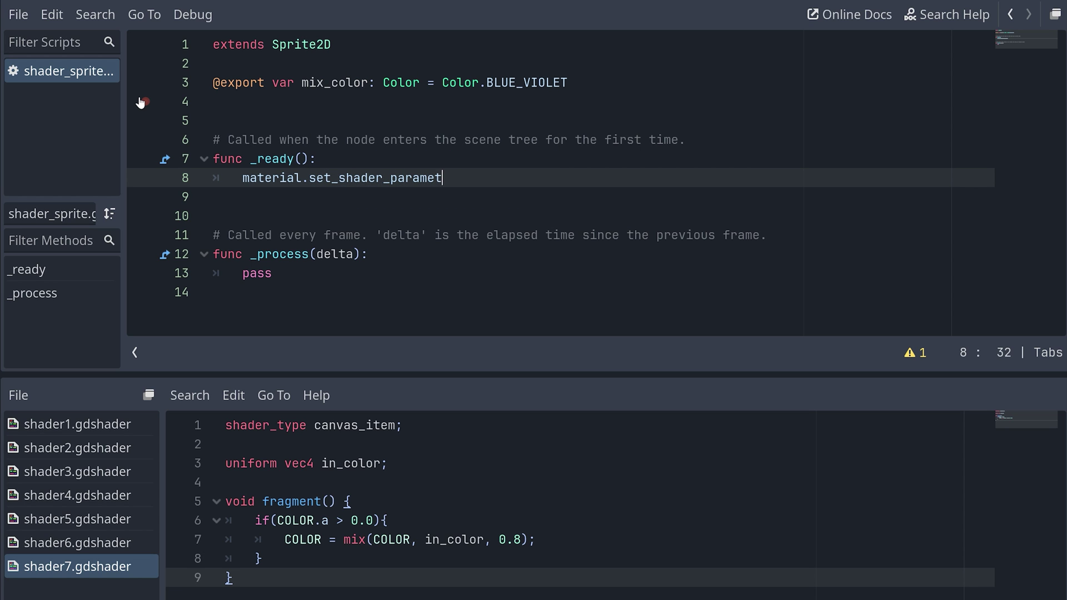
pyautogui.write('er(')
pyautogui.write('"in')
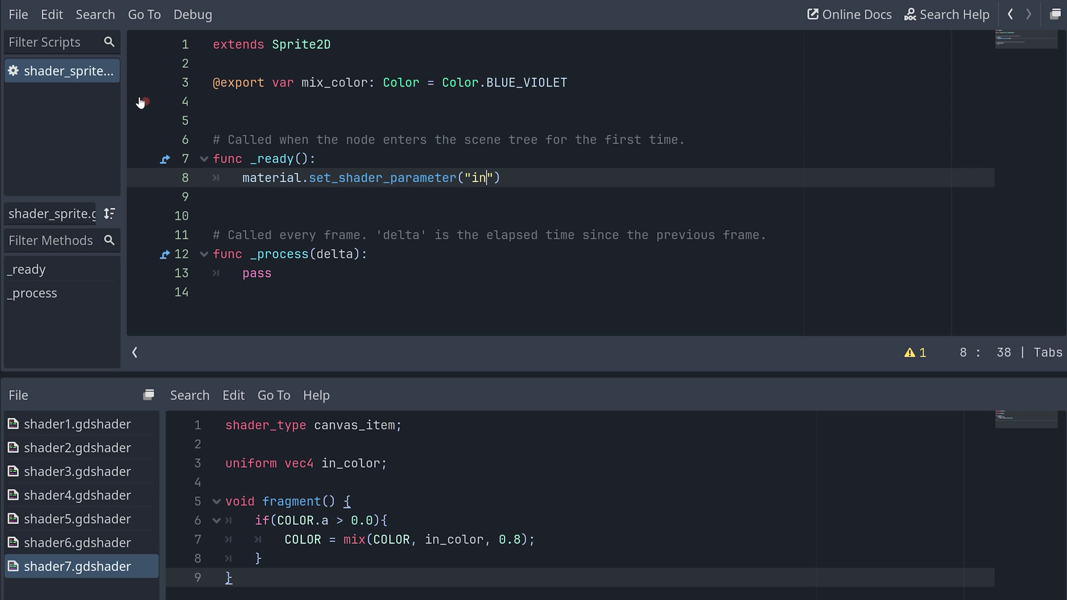
pyautogui.write('_color"')
pyautogui.write(', ')
pyautogui.write('mix_col')
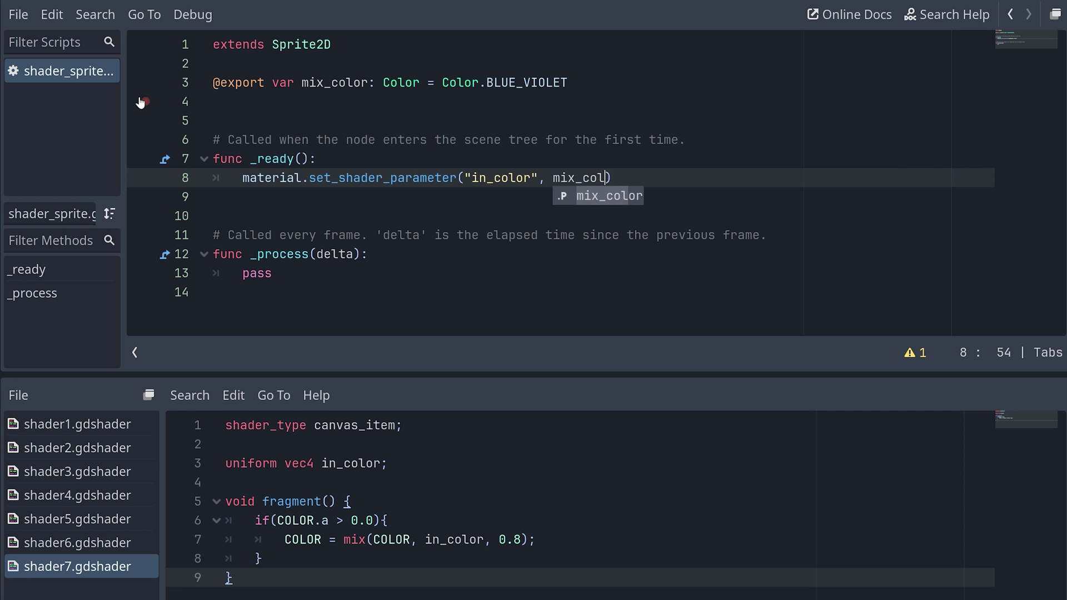
pyautogui.write('or')
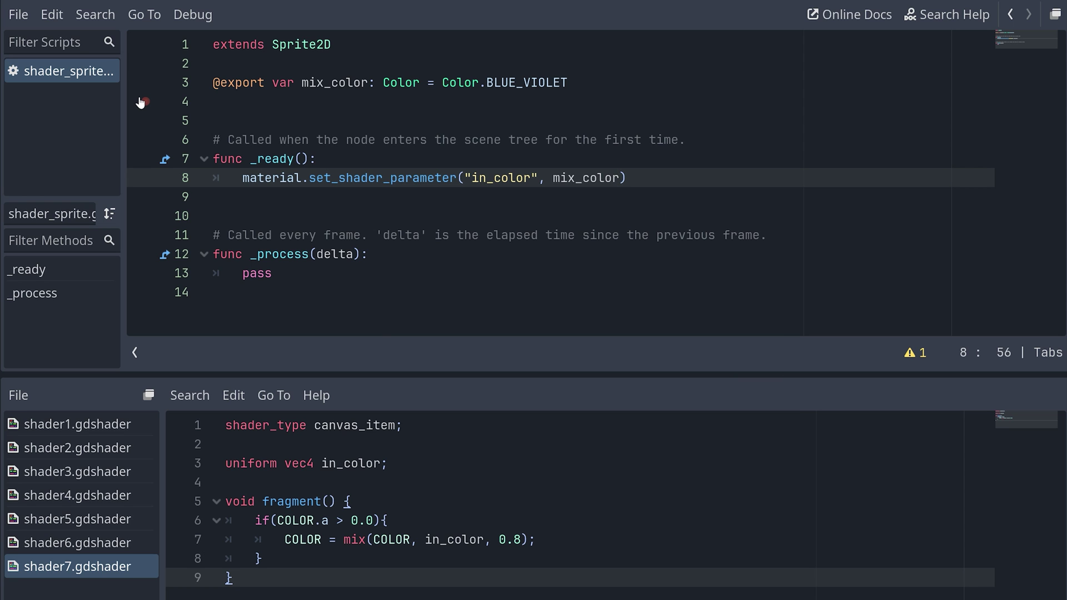
# Step: Call material.set_shader_parameter("in_color", mix_color) in _ready and open a line above it
pyautogui.press('Up')
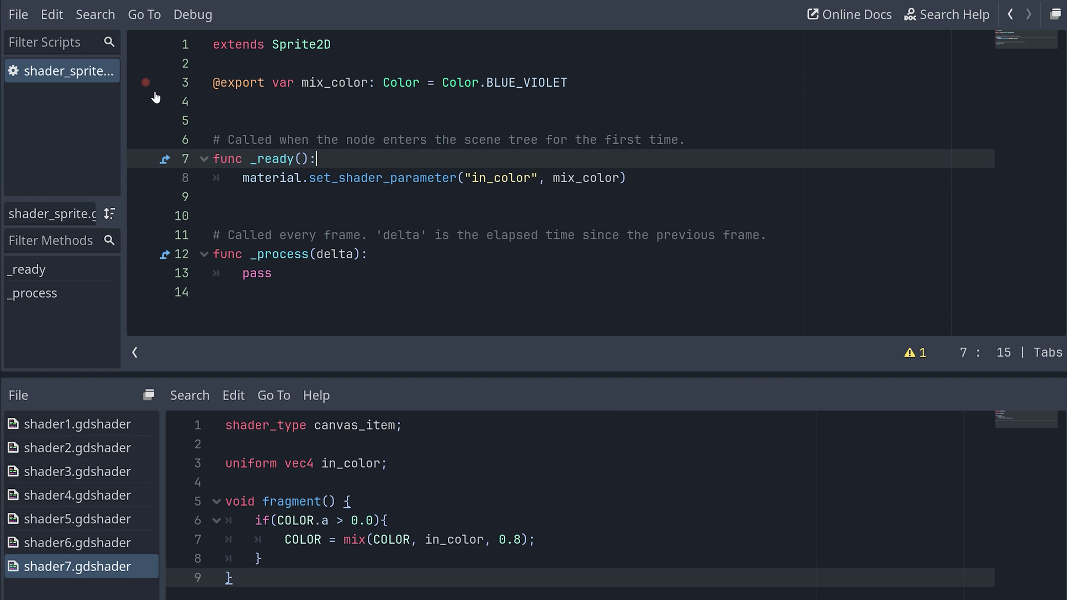
pyautogui.press('Return')
pyautogui.write('var shad')
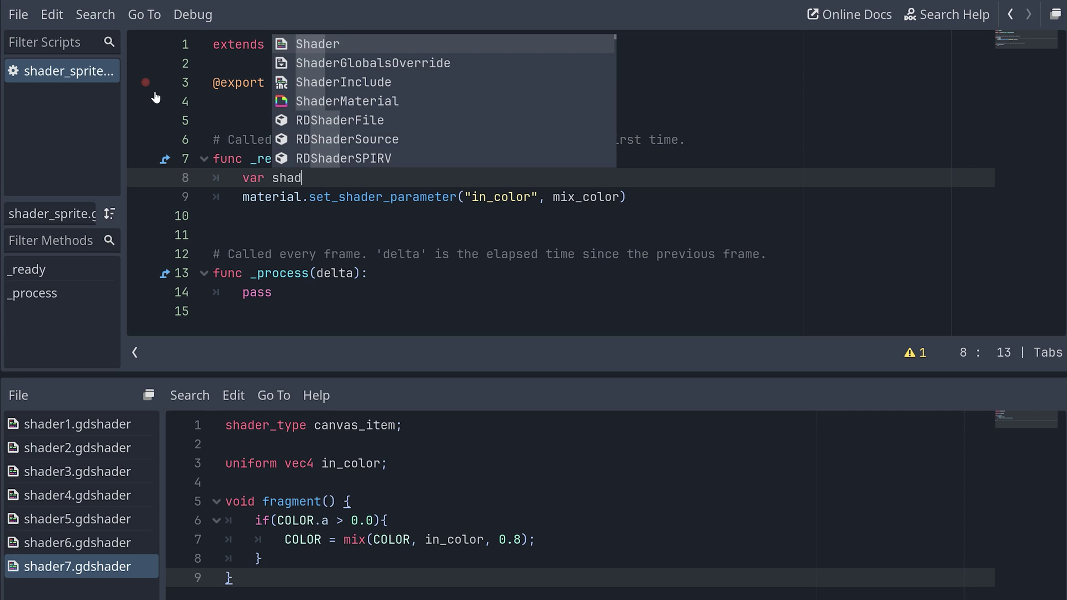
pyautogui.write('er_material = mat')
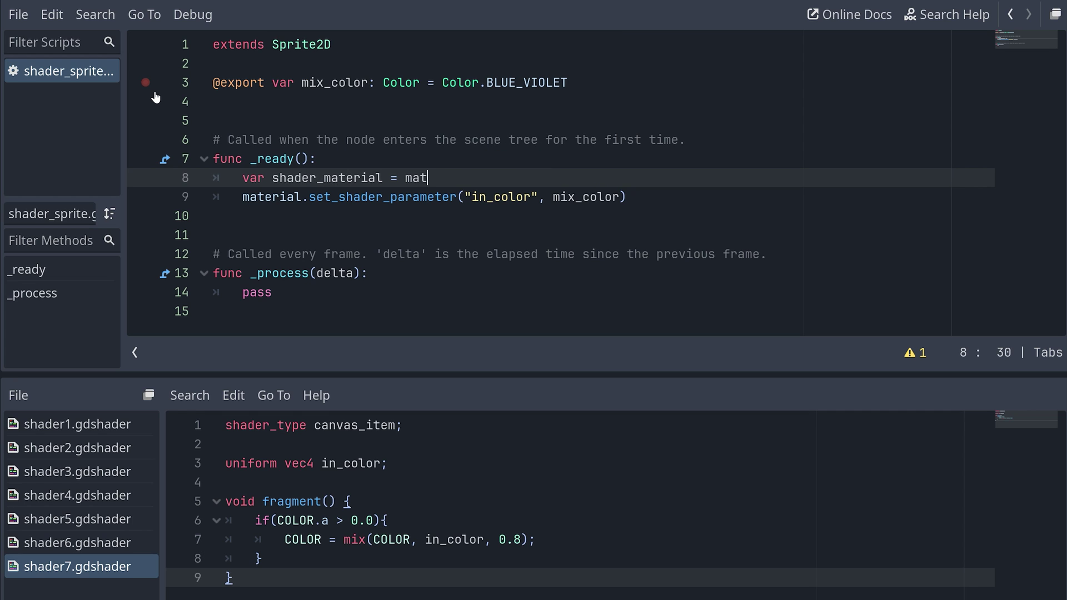
pyautogui.write('erial as ShaderMa')
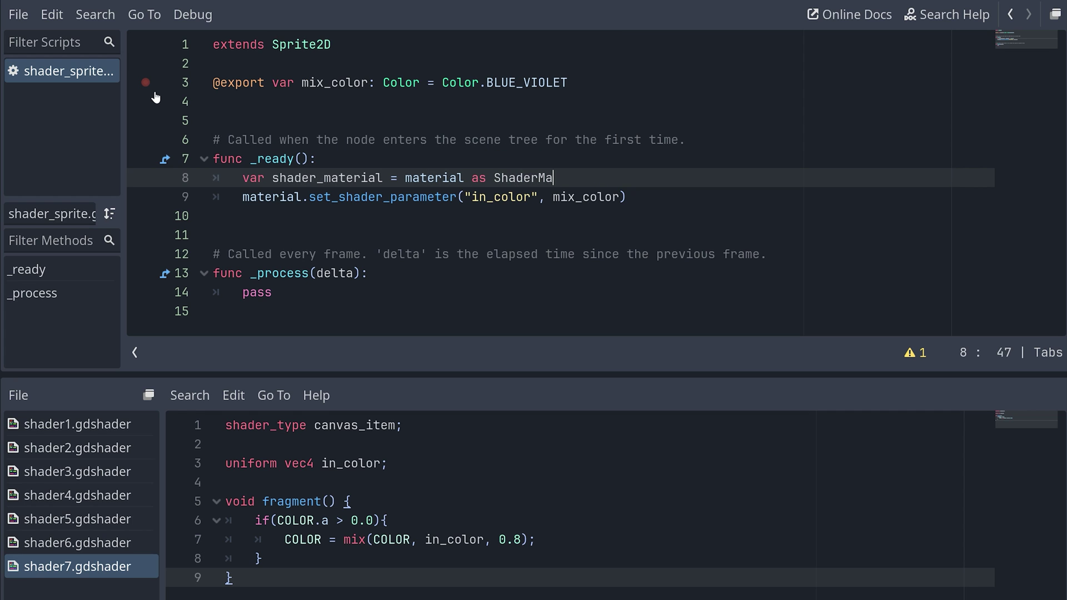
pyautogui.write('terial')
# Step: Cast material to shader_material as ShaderMaterial and set in_color under 'if shader_material:'
pyautogui.press('Return')
pyautogui.write('if shader')
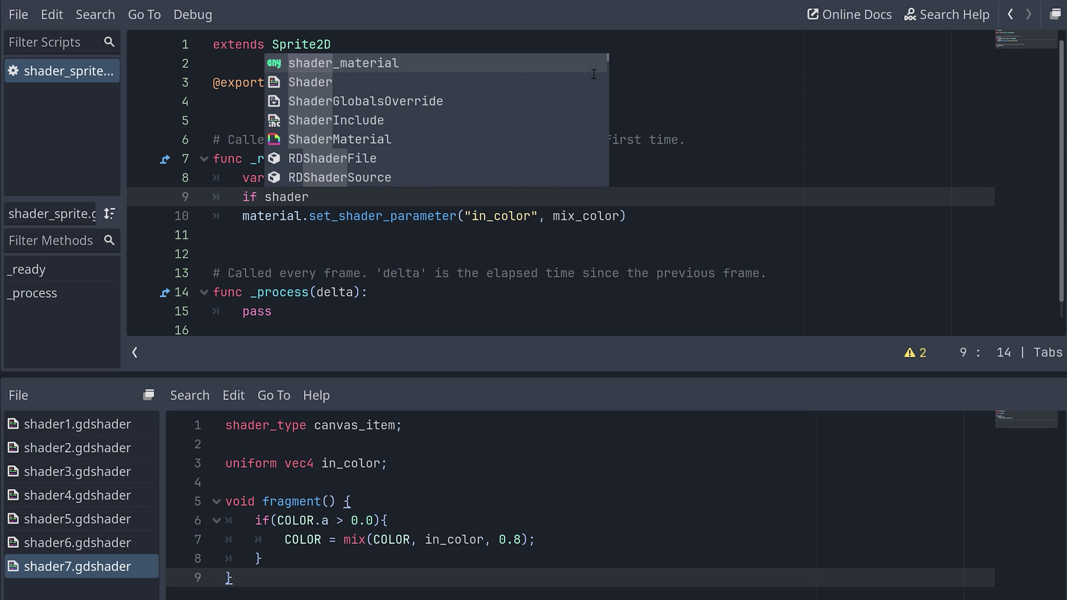
pyautogui.press('Return')
pyautogui.write(':')
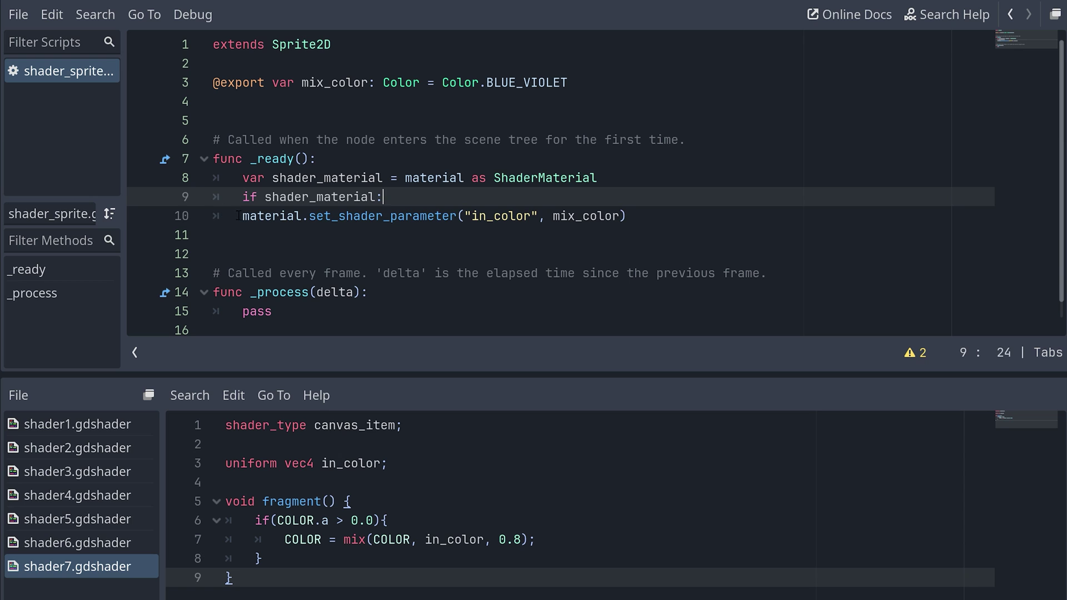
pyautogui.press('Down')
pyautogui.press('Home')
pyautogui.press('Tab')
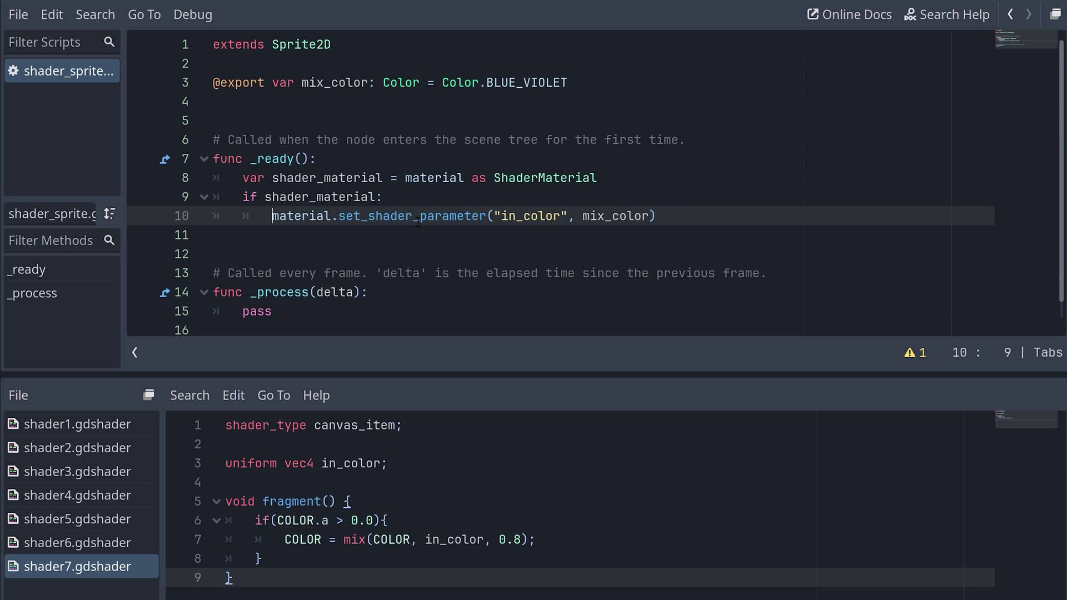
pyautogui.write('shader_')
pyautogui.press('Escape')
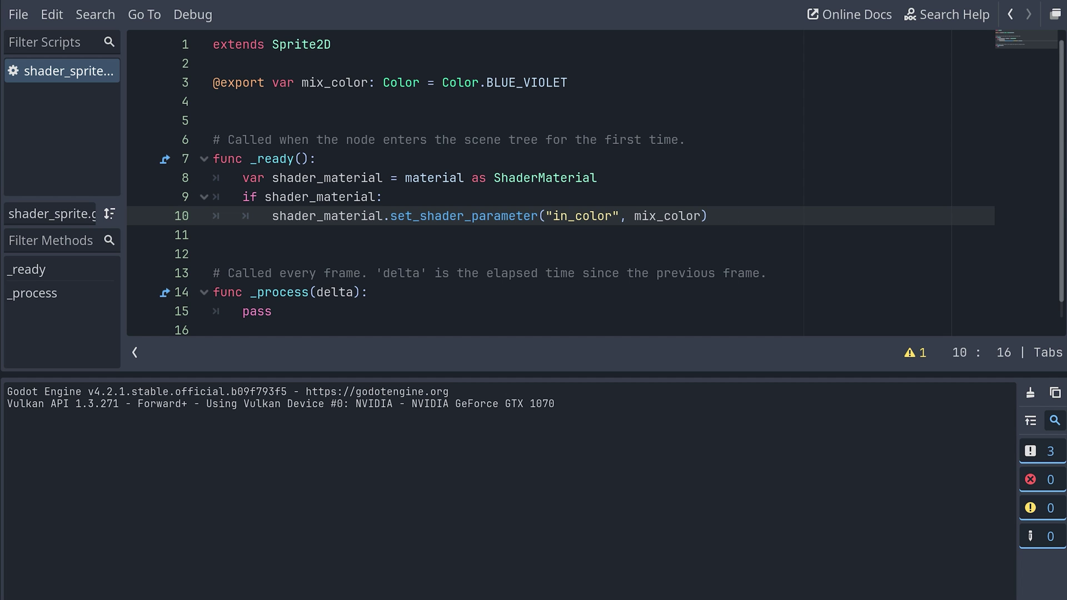
pyautogui.moveTo(330, 188); pyautogui.dragTo(432, 159)
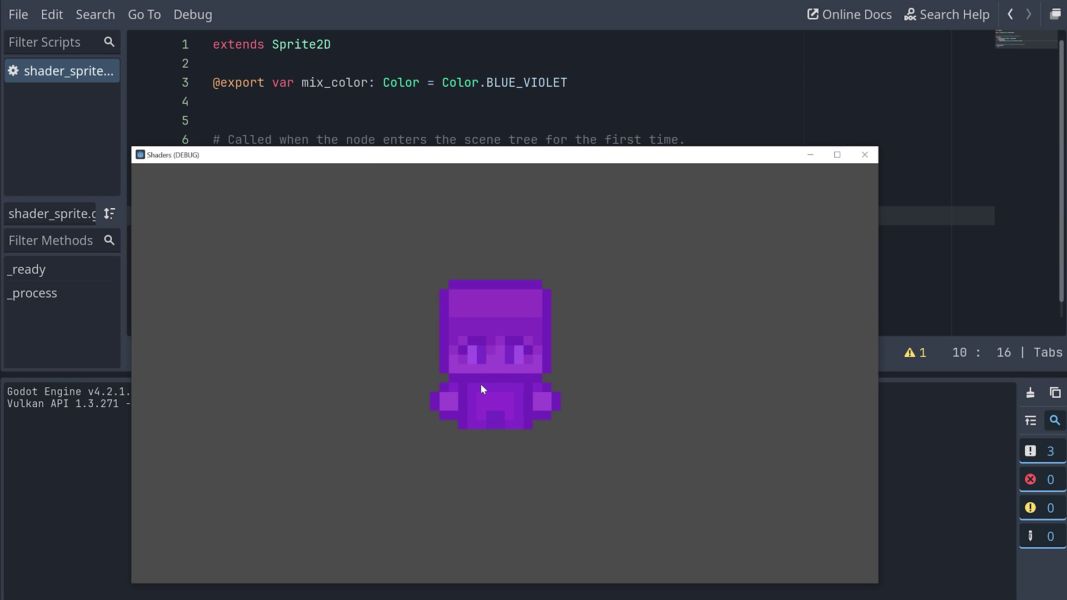
# Step: Close the running game and show shader8.gdshader in the Shader Editor
pyautogui.click(862, 156)
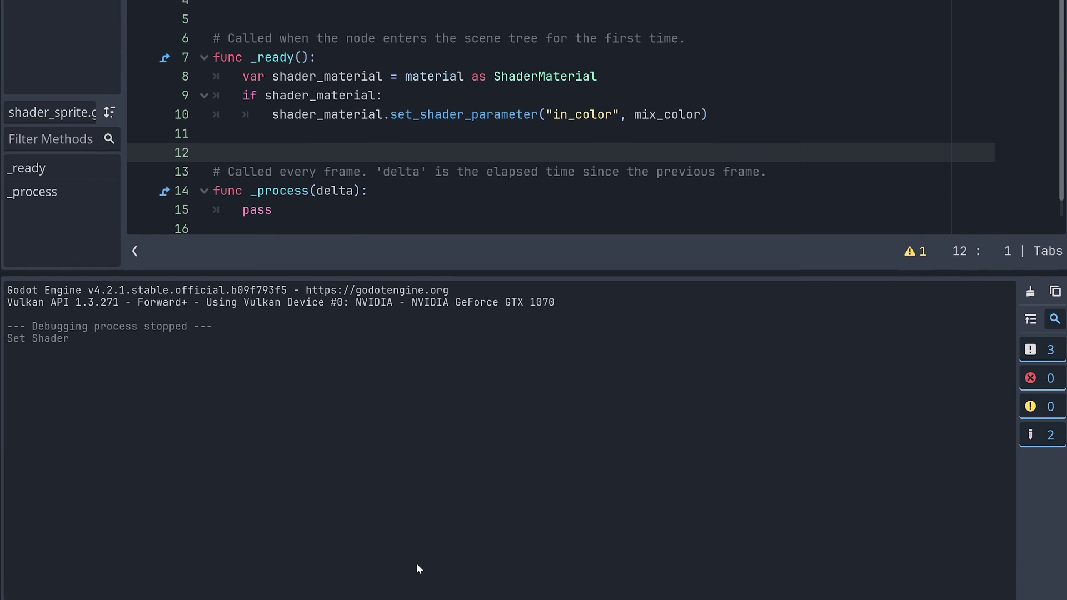
pyautogui.click(413, 586)
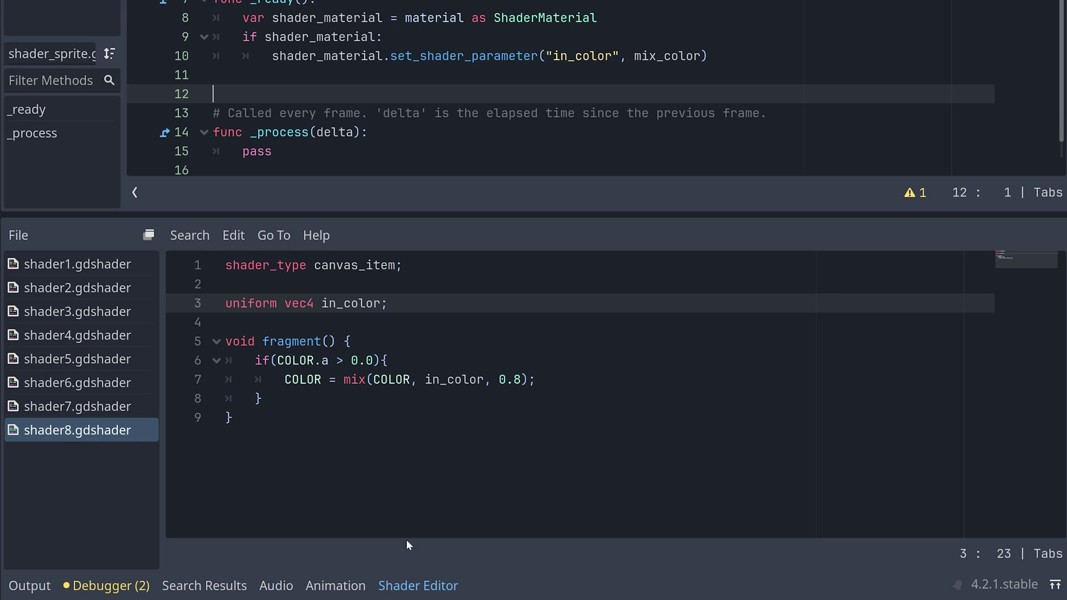
# Step: Add a float time uniform, set COLOR to vec4(sin(time), cos(time), 0.5, 1.0), and save
pyautogui.press('Return')
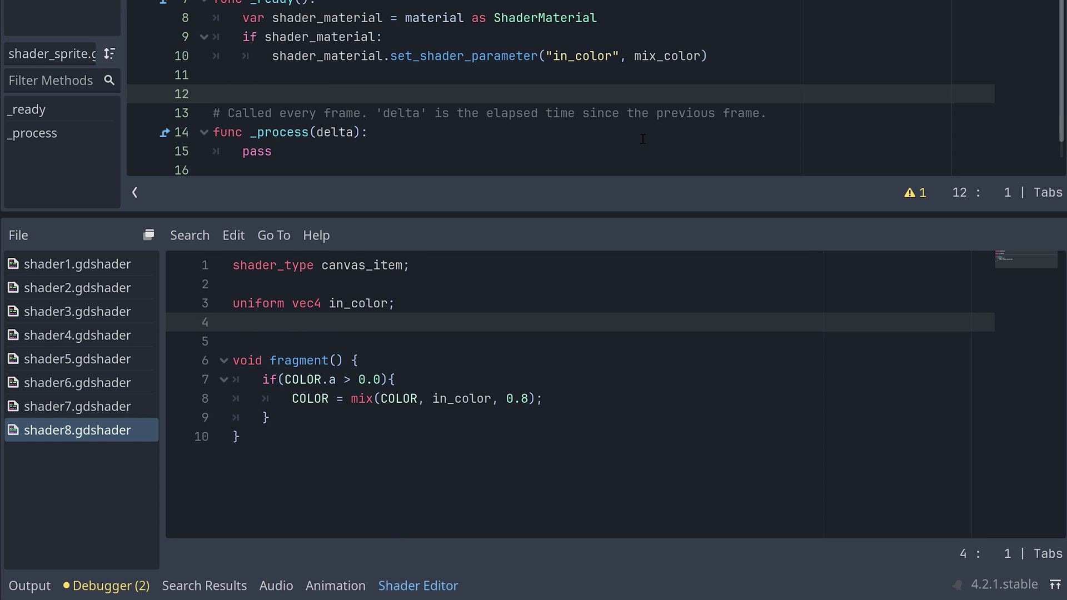
pyautogui.write('uniform float ')
pyautogui.write('time;')
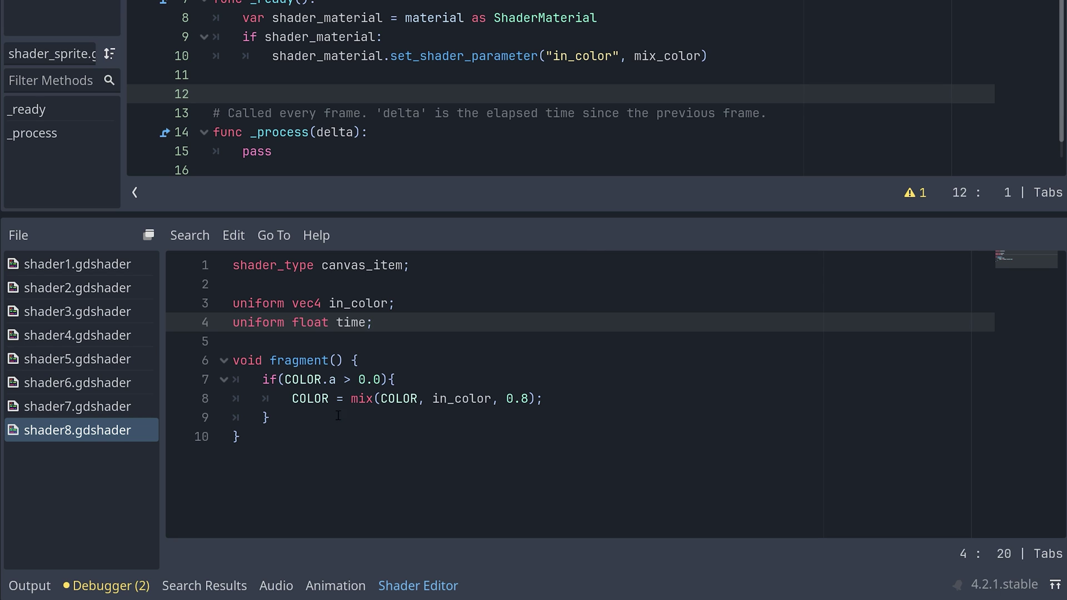
pyautogui.moveTo(351, 399); pyautogui.dragTo(534, 400)
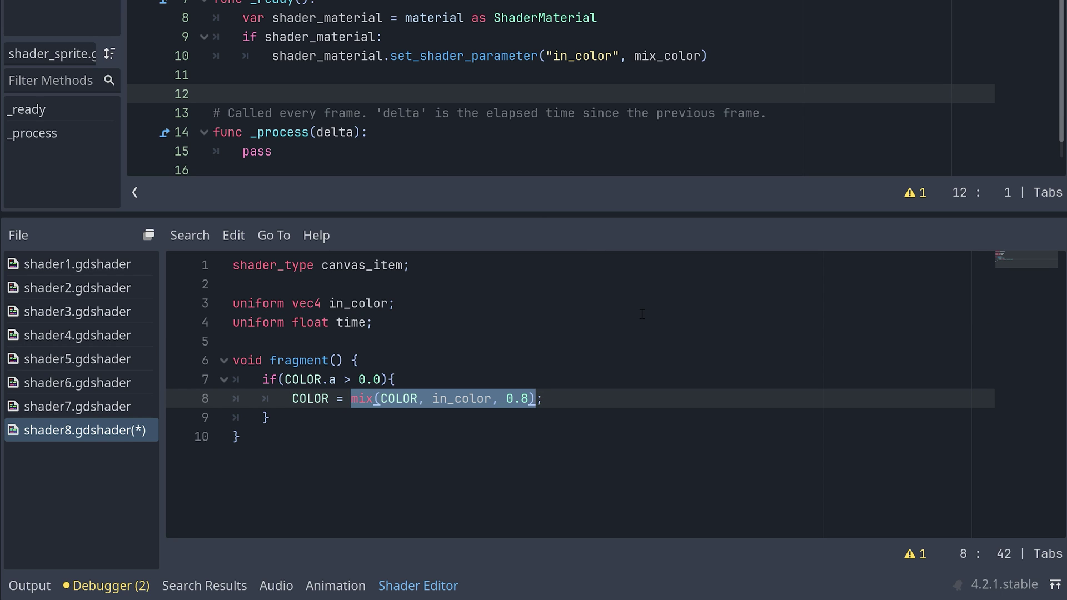
pyautogui.write('vec4(sin(tim')
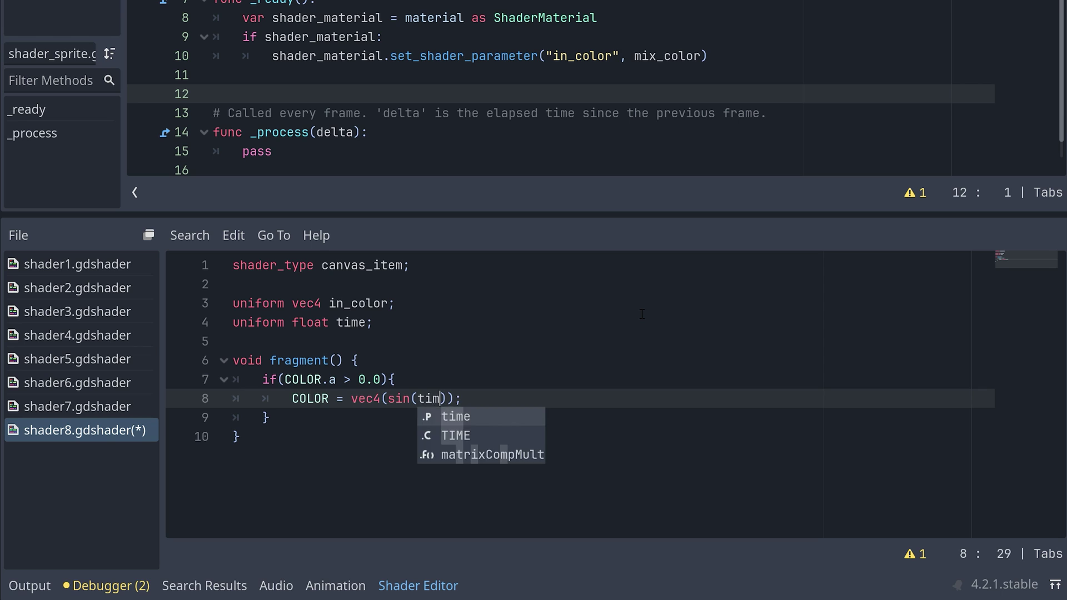
pyautogui.write('e), cos(t')
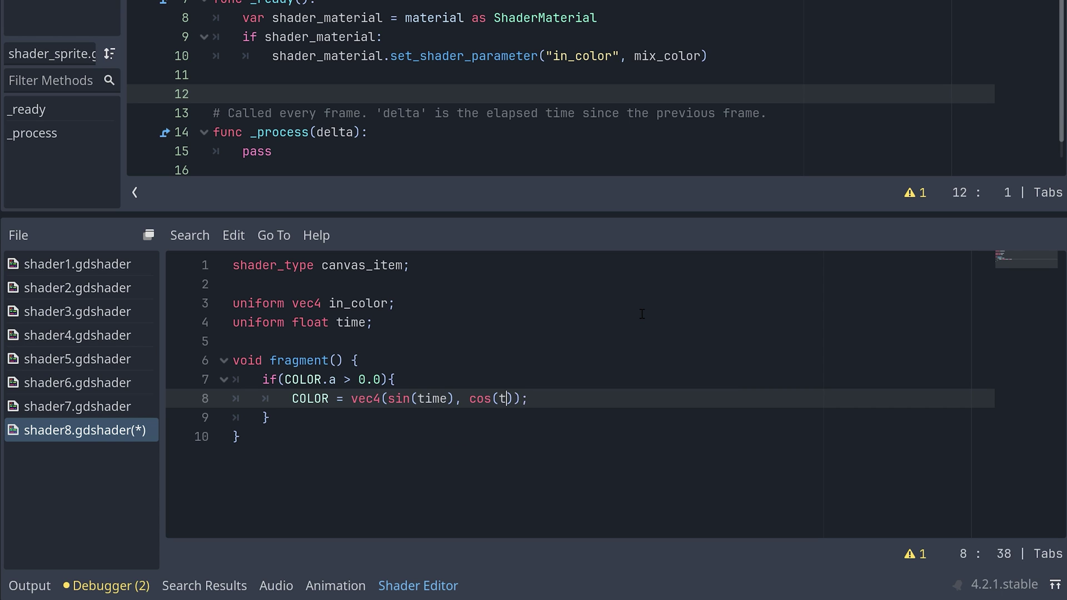
pyautogui.write('ime), 0.5')
pyautogui.write(', 1.0')
pyautogui.hotkey('ctrl', 's')
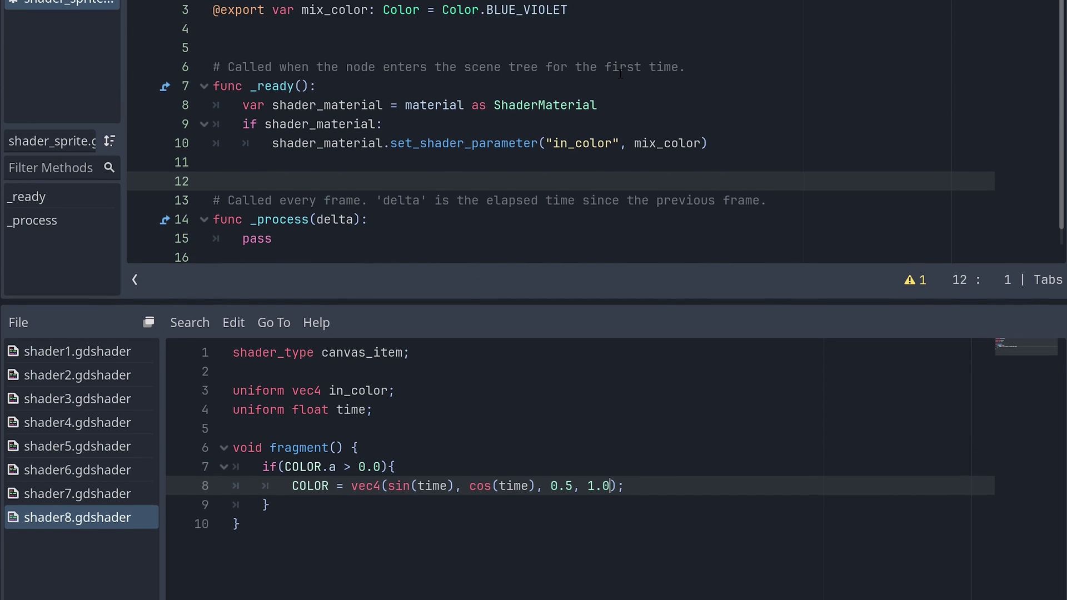
# Step: Add script-level 'var shader_material: ShaderMaterial' and 'var time_sum: float = 0.0', dropping 'var' in _ready
pyautogui.click(617, 76)
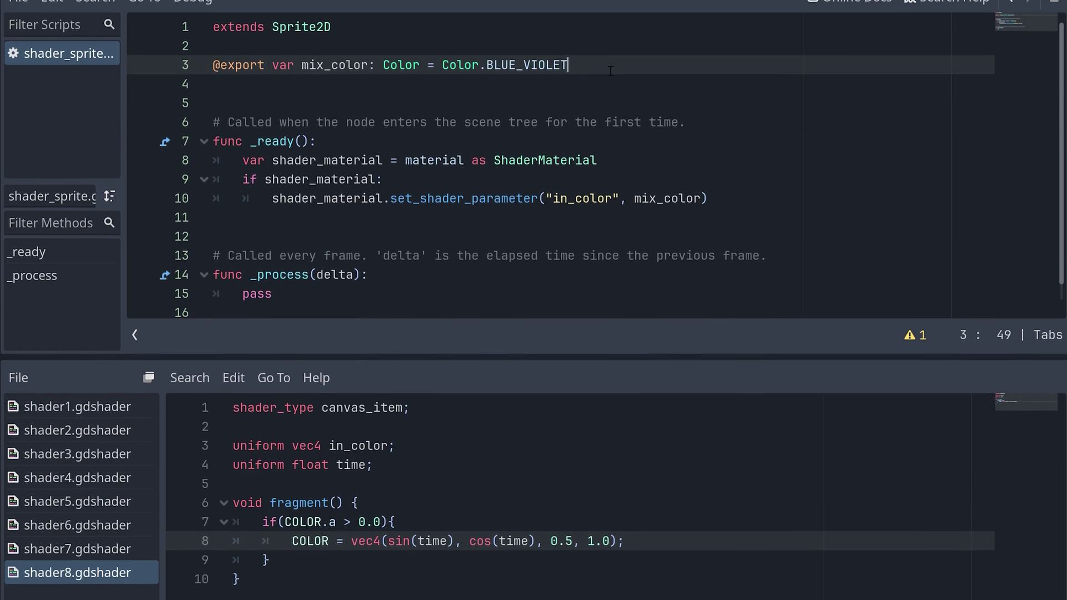
pyautogui.press('Return')
pyautogui.press('Return')
pyautogui.write('var shader_materi')
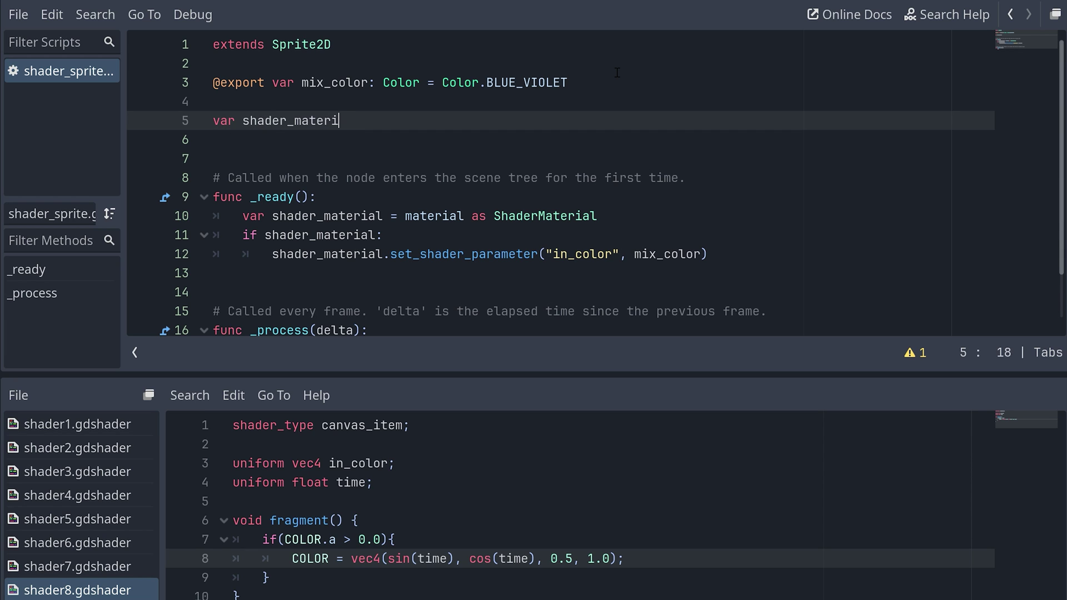
pyautogui.write('ha')
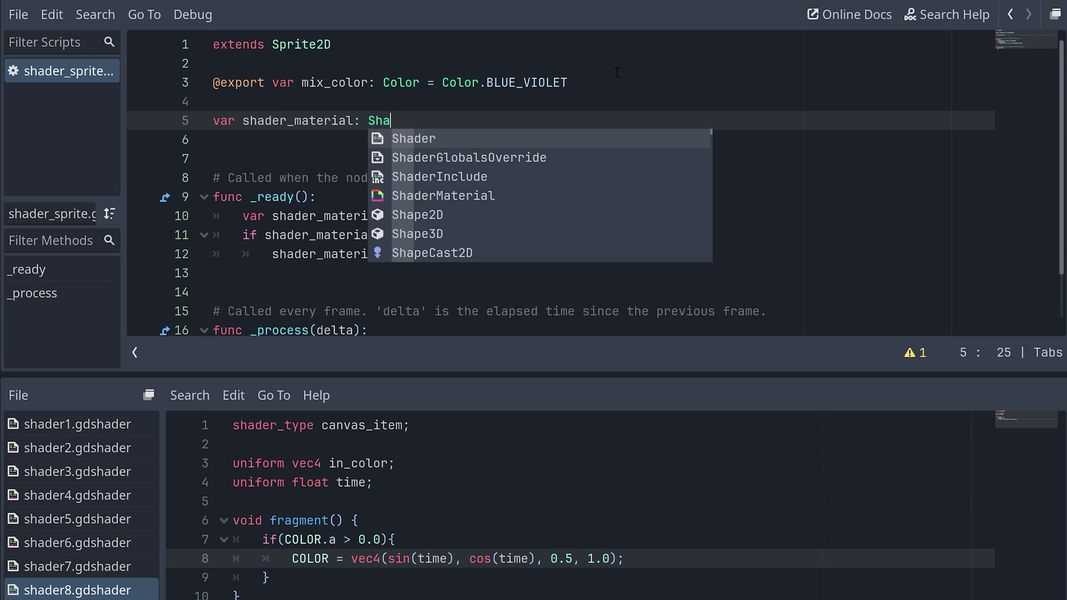
pyautogui.write('deM')
pyautogui.press('Return')
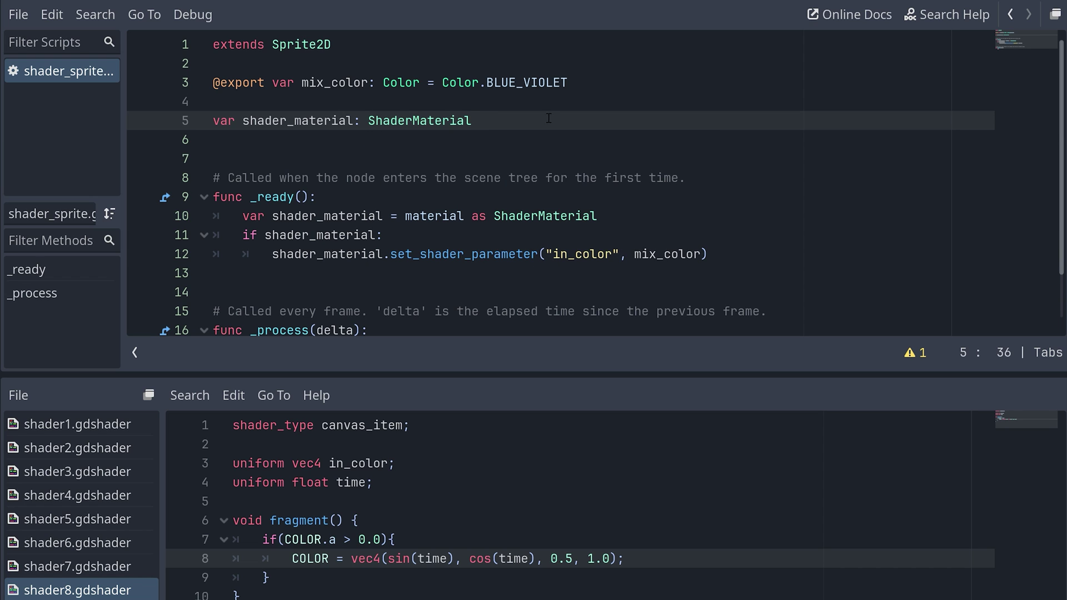
pyautogui.click(272, 216)
pyautogui.press('BackSpace')
pyautogui.press('BackSpace')
pyautogui.press('BackSpace')
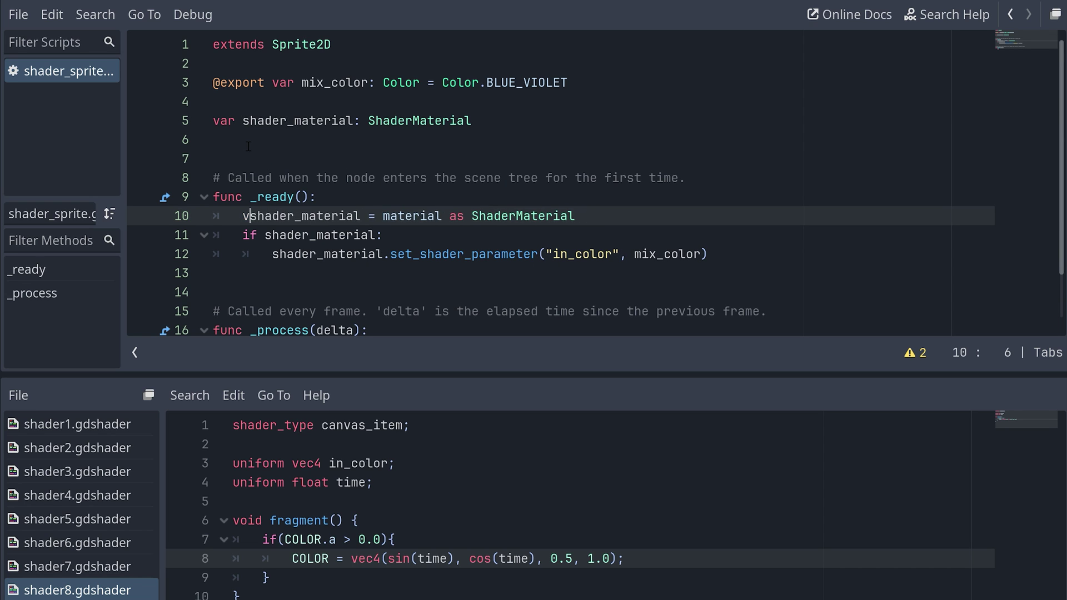
pyautogui.click(482, 121)
pyautogui.press('Return')
pyautogui.write('var time_sum: float = 0.0')
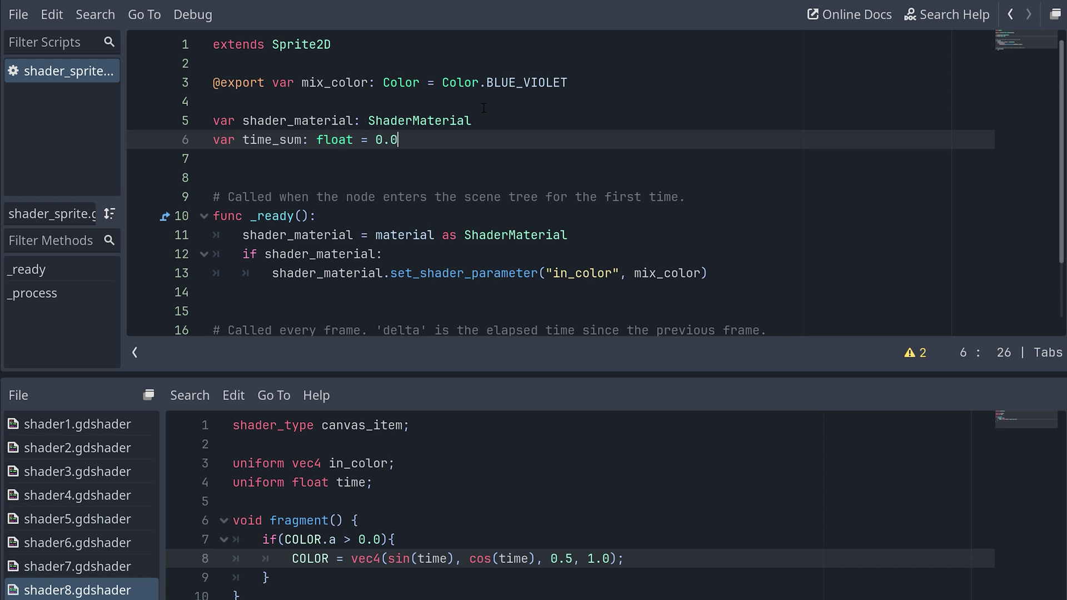
pyautogui.scroll(-2, 484, 108)
# Step: In _process, write time_sum += delta followed by an 'if shader_material:' block
pyautogui.click(326, 290)
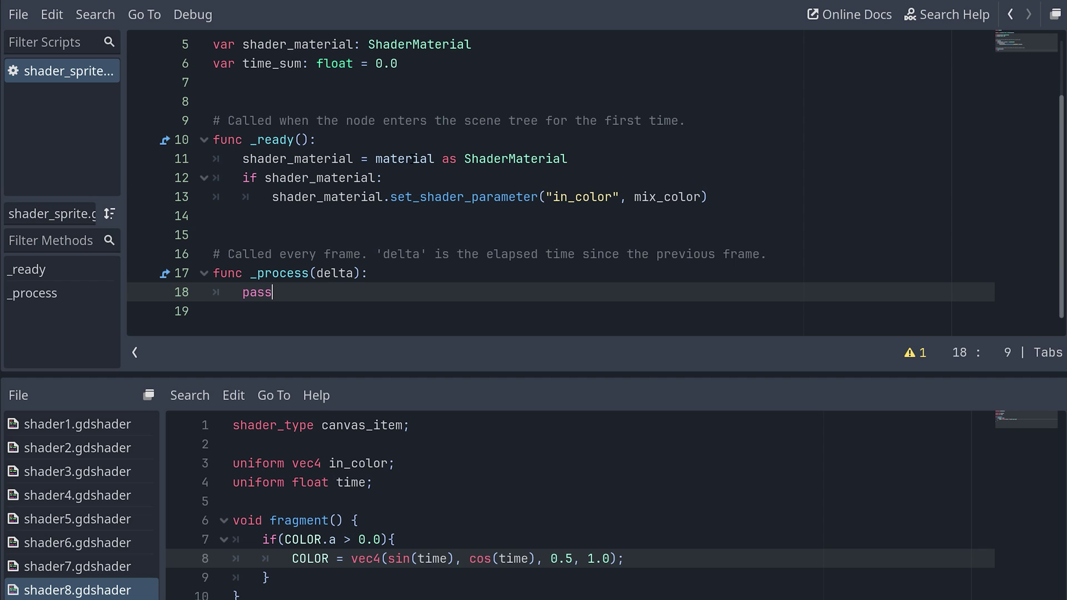
pyautogui.write('time_s')
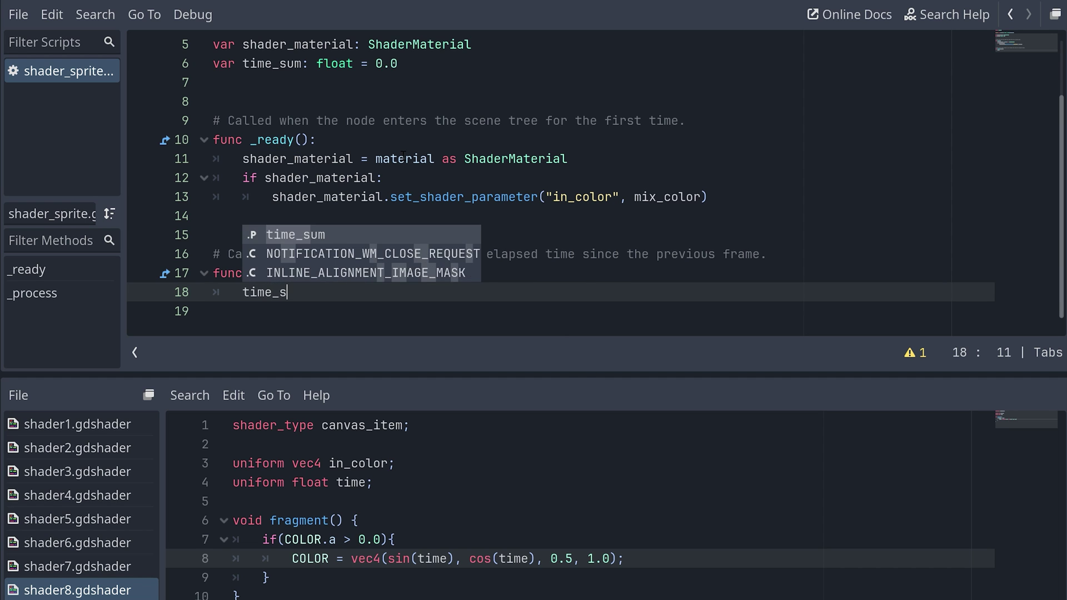
pyautogui.write('um += ')
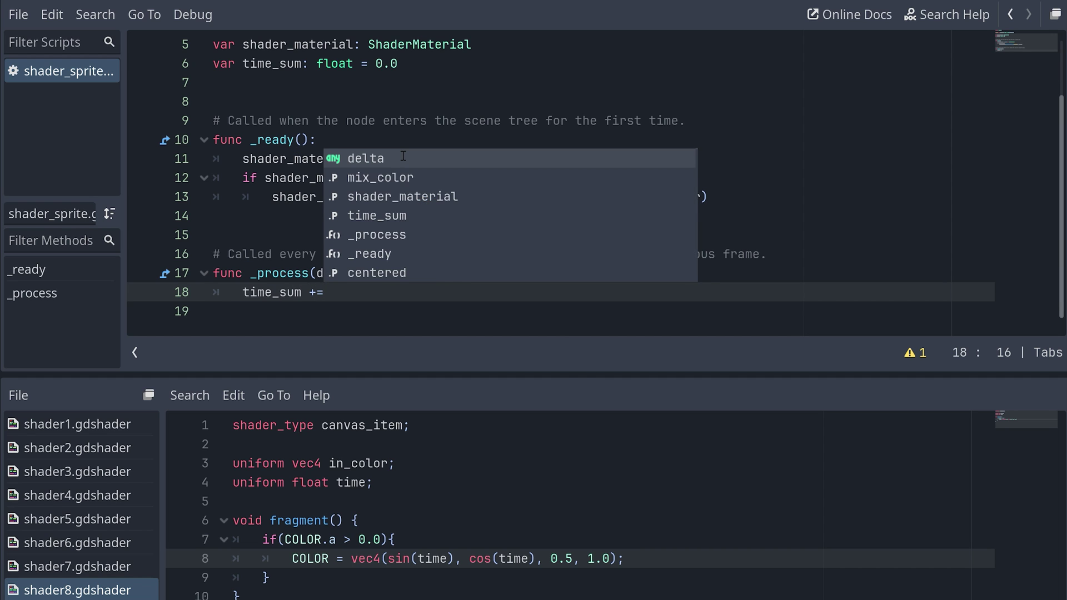
pyautogui.write('delta')
pyautogui.press('Escape')
pyautogui.press('Return')
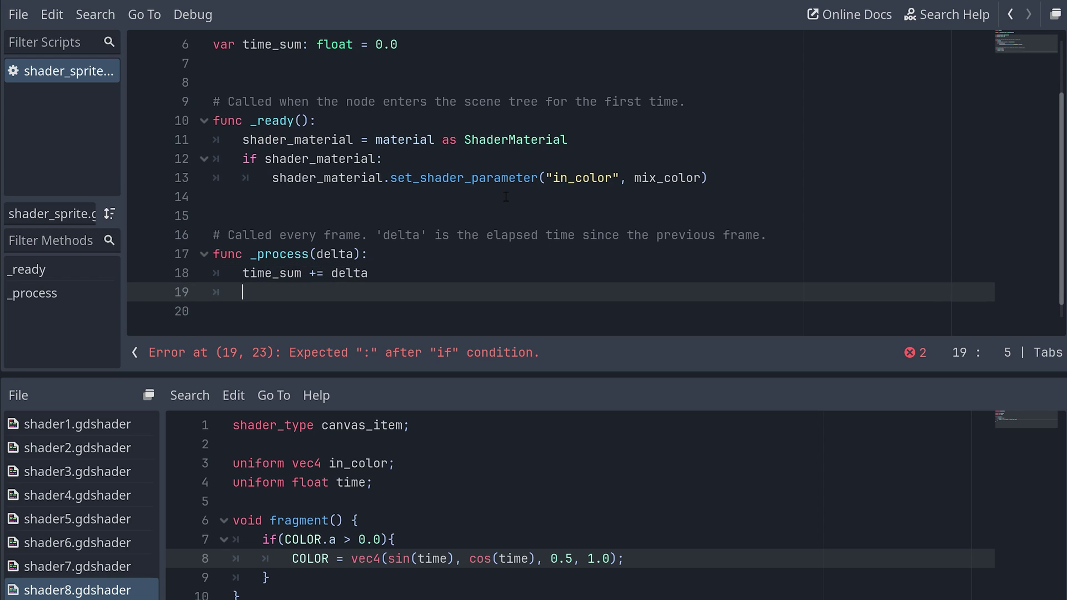
pyautogui.press('Return')
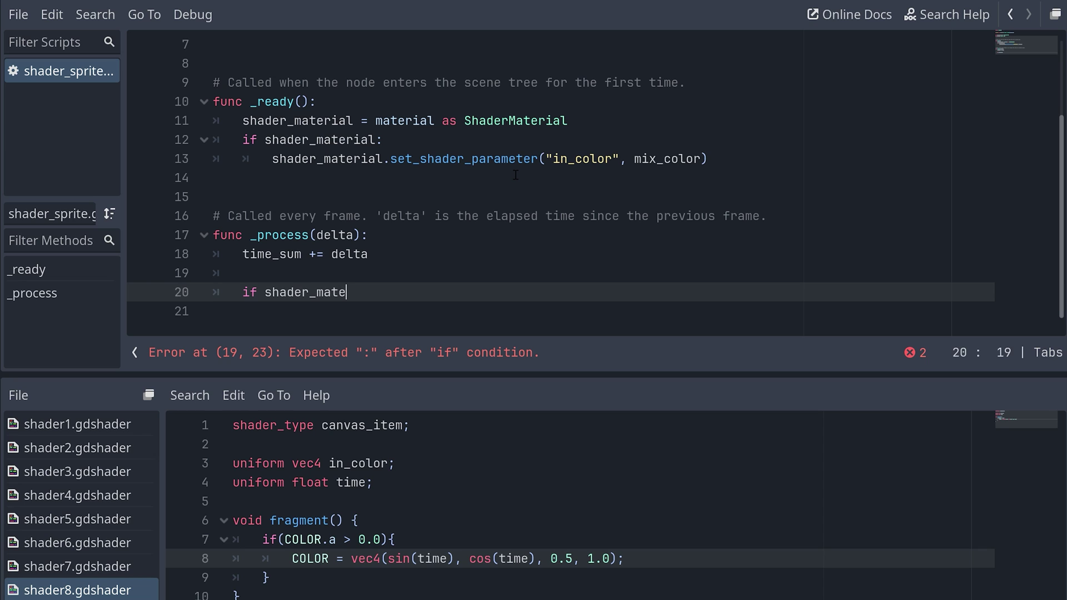
pyautogui.press('Return')
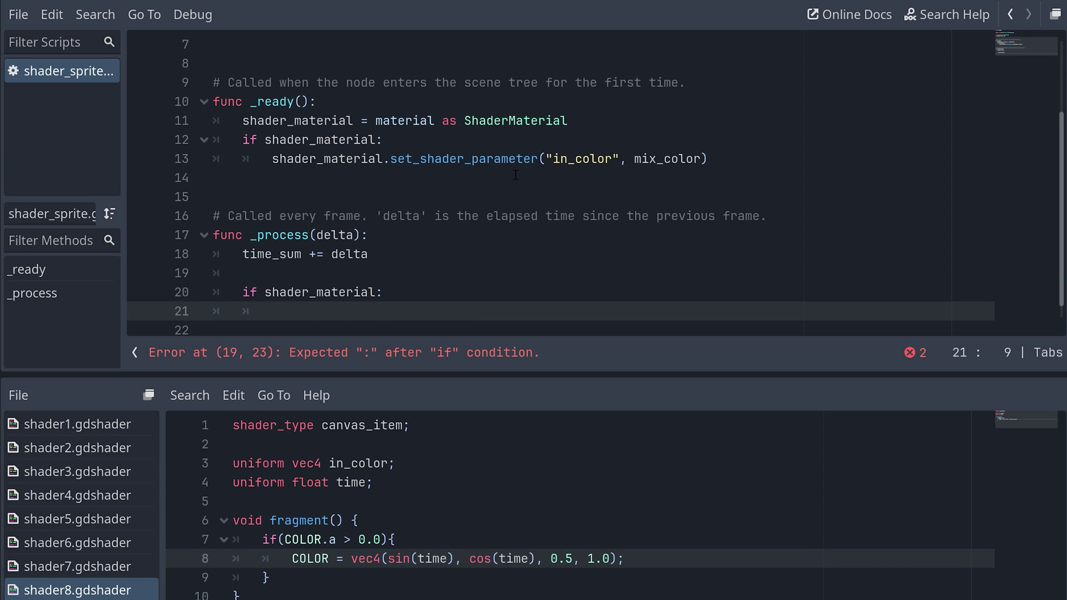
pyautogui.write('.')
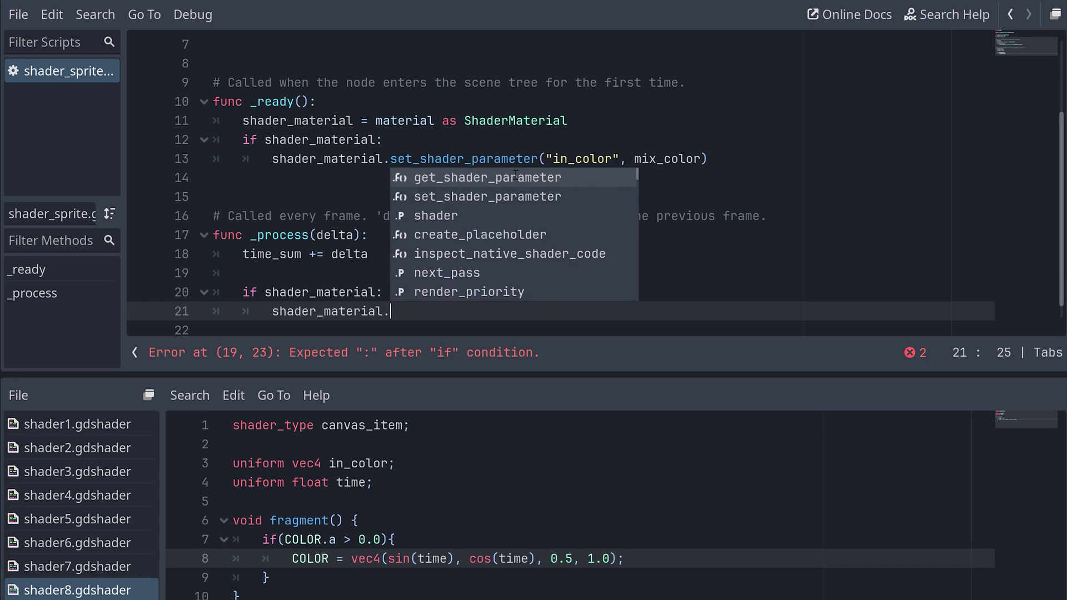
pyautogui.write('set')
# Step: Send time_sum to the shader's time parameter, save the script, and run the project
pyautogui.press('Return')
pyautogui.write('", time')
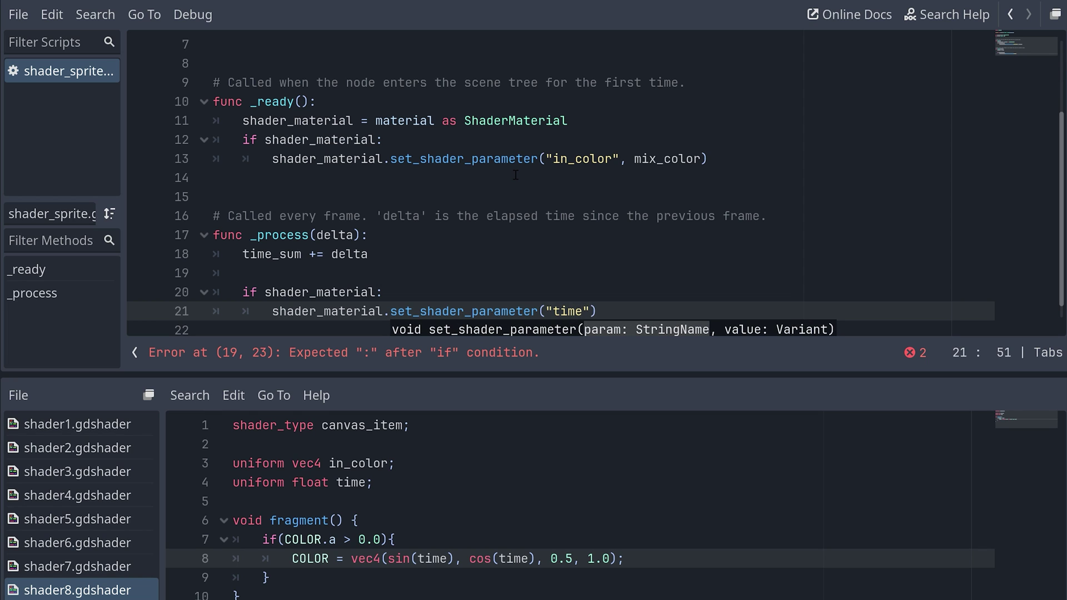
pyautogui.write('_s')
pyautogui.press('Return')
pyautogui.hotkey('ctrl', 's')
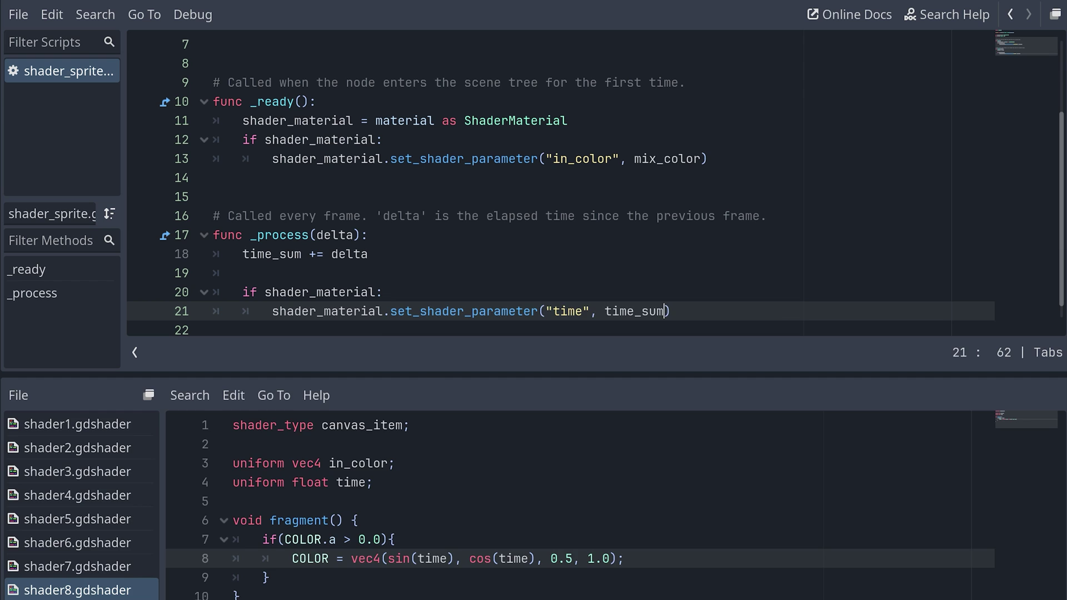
pyautogui.press('F5')
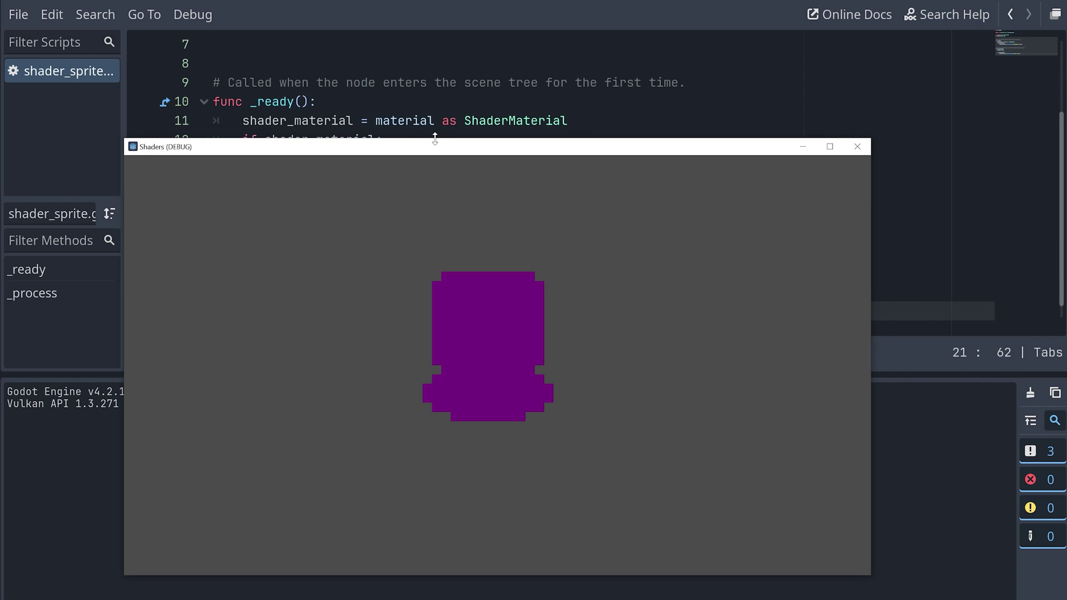
# Step: Move the running game window to watch the sprite shift from pink to blue
pyautogui.moveTo(451, 147); pyautogui.dragTo(480, 141)
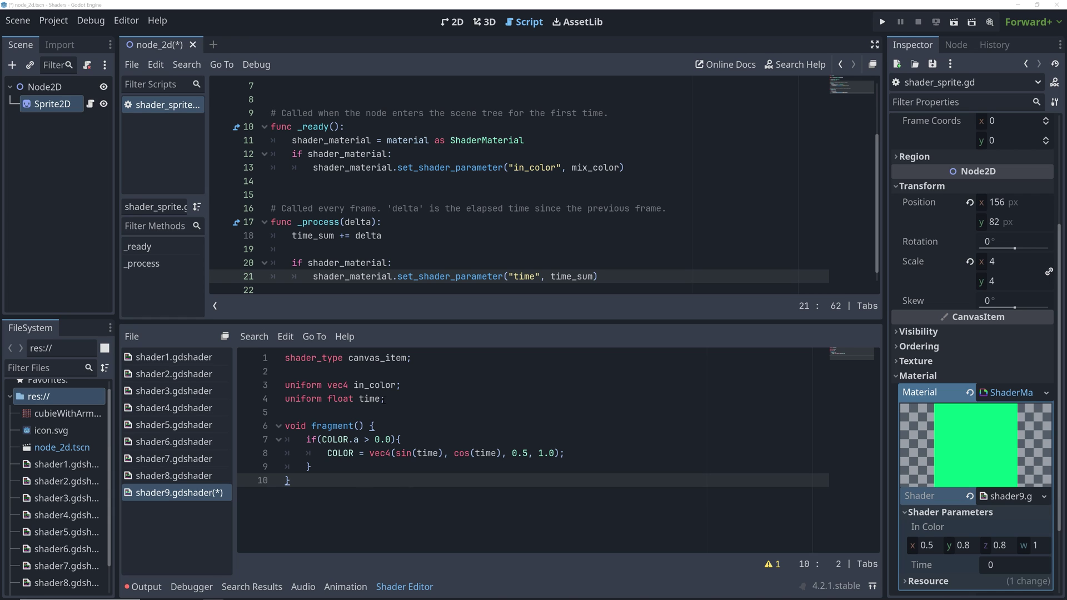
# Step: Delete the 'uniform float time;' declaration, change time to TIME in the sin call, and save
pyautogui.moveTo(388, 400); pyautogui.dragTo(404, 387)
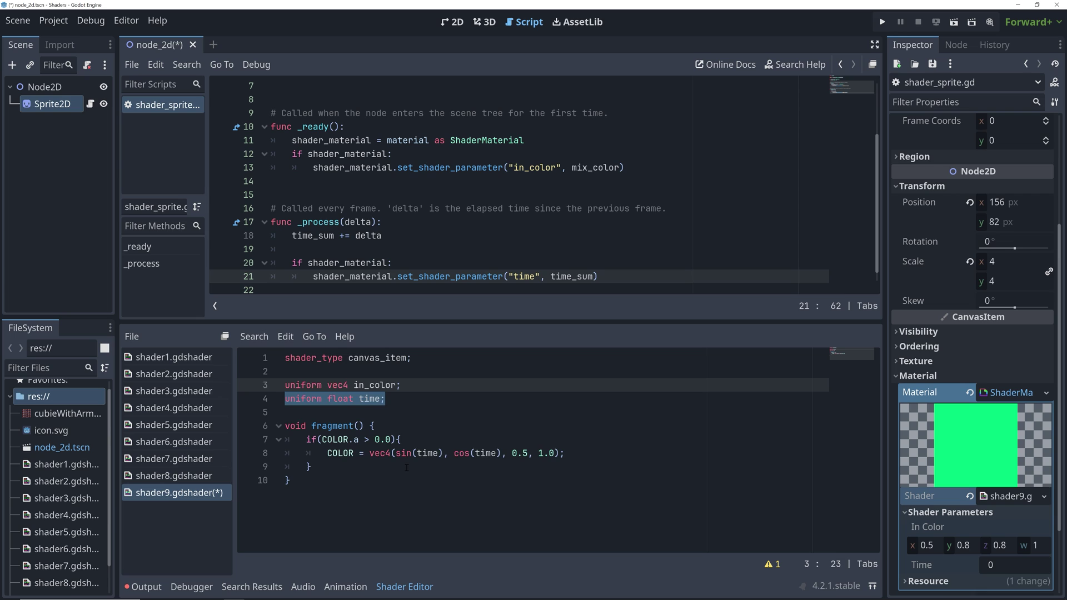
pyautogui.press('BackSpace')
pyautogui.doubleClick(423, 439)
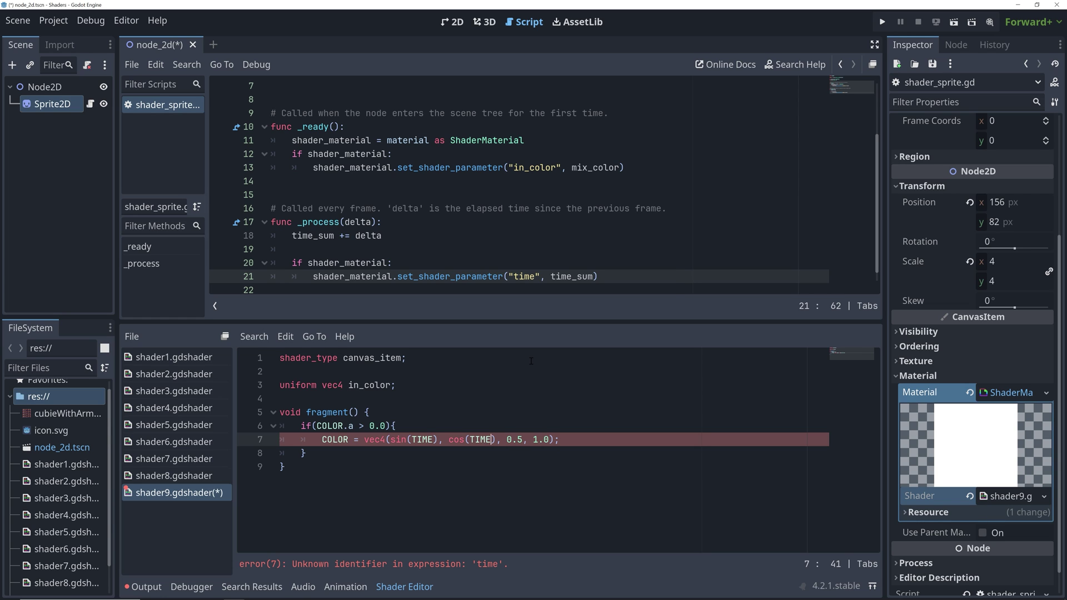
pyautogui.hotkey('ctrl', 's')
pyautogui.hotkey('ctrl', 's')
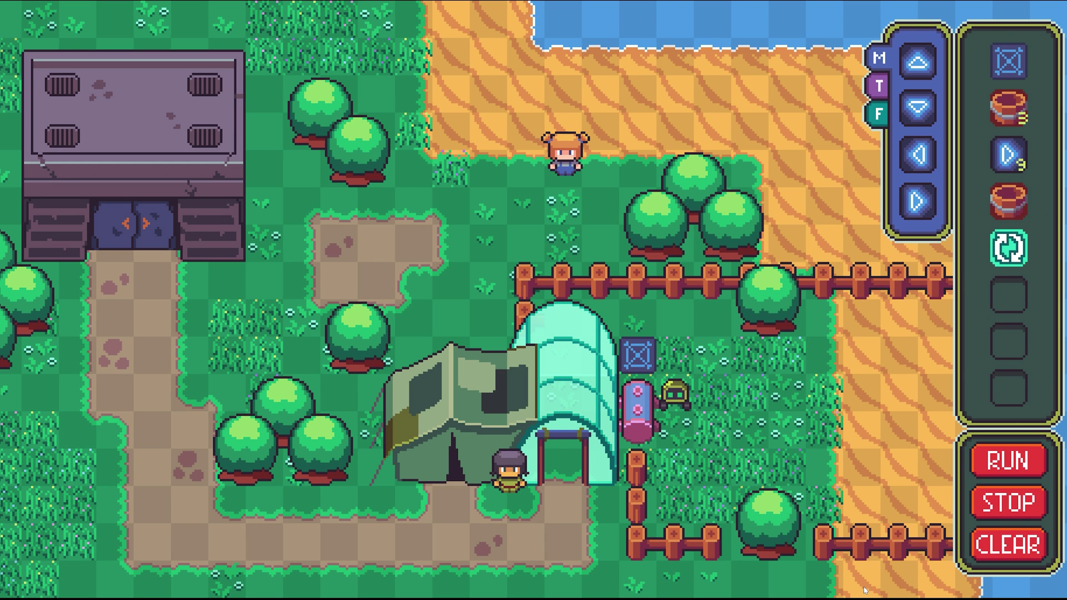
# Step: Dismiss the command panels inside the running farm game window
pyautogui.click(1008, 460)
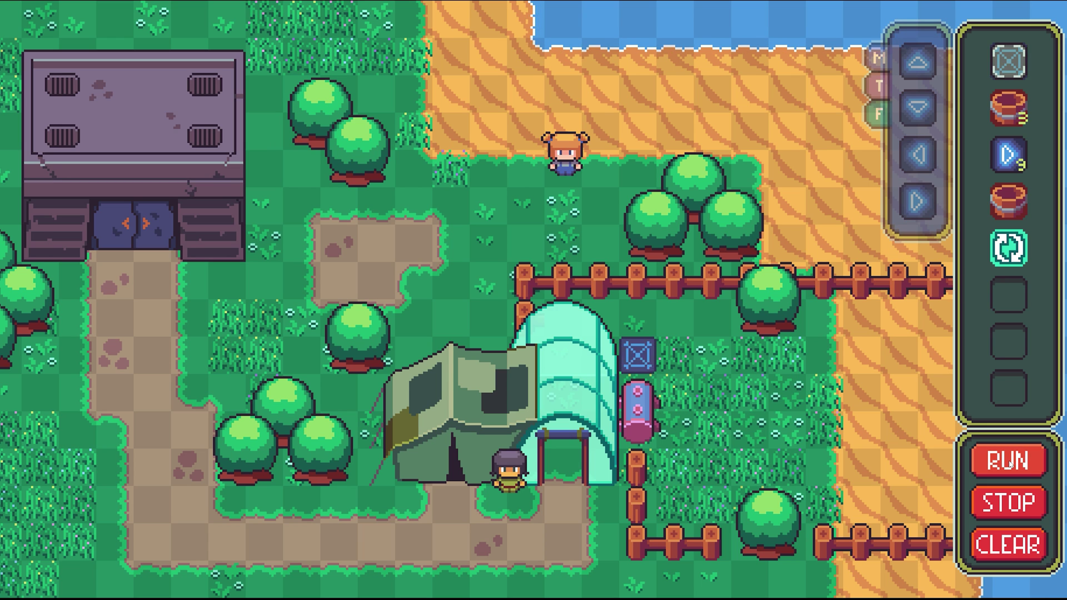